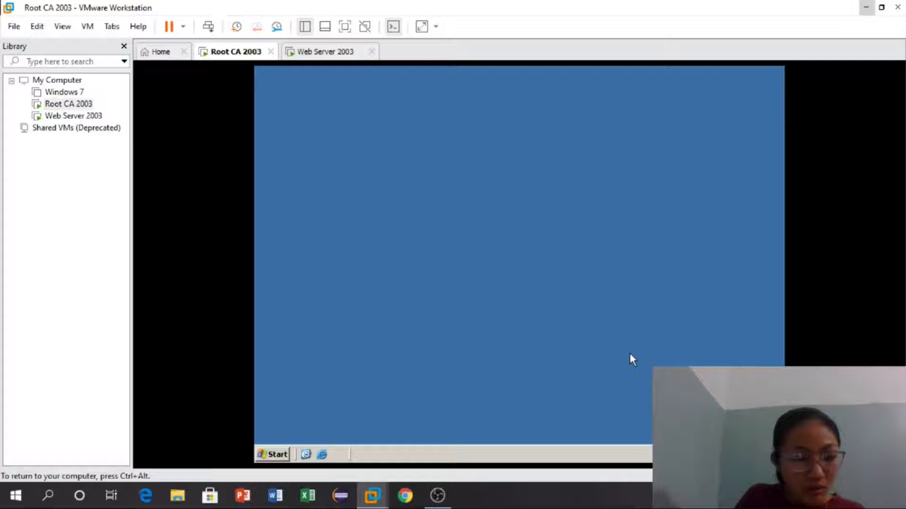
Step: Set the Root CA 2003 virtual machine's network adapter to Bridged with physical network connection state replicated, and close the guest's Network Connections window
{"action": "key", "text": "ctrl+alt"}
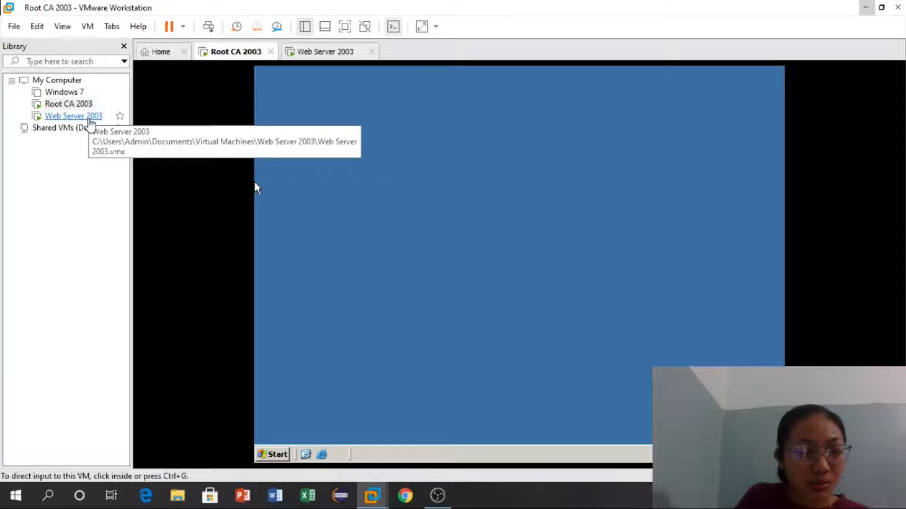
{"action": "left_click", "coordinate": [613, 439]}
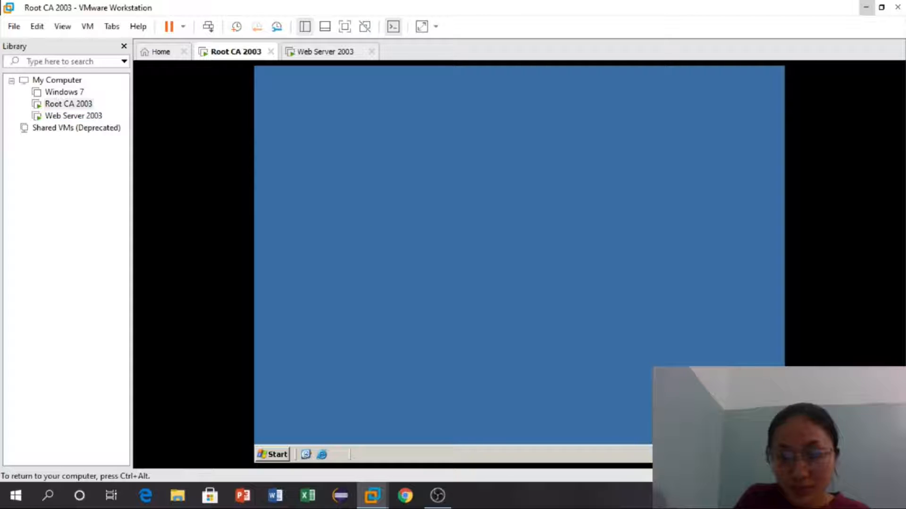
{"action": "key", "text": "ctrl+alt"}
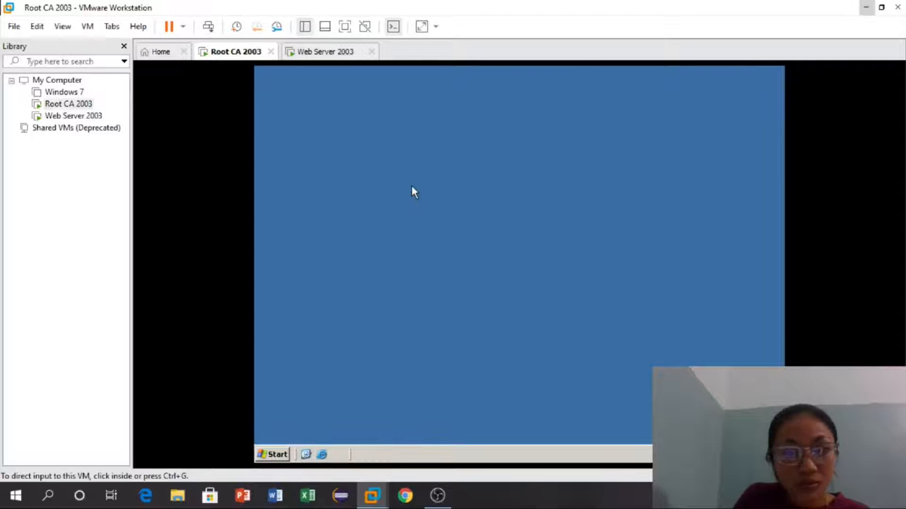
{"action": "key", "text": "ctrl+d"}
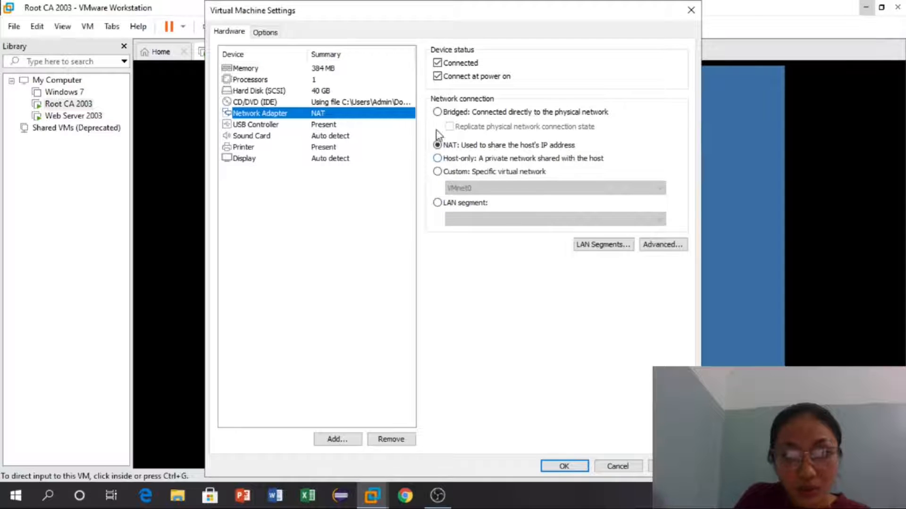
{"action": "left_click", "coordinate": [444, 113]}
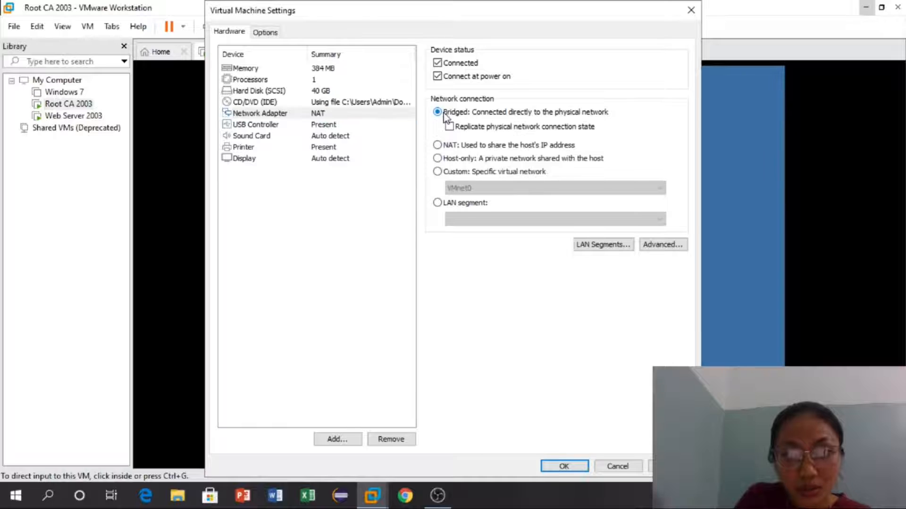
{"action": "left_click", "coordinate": [449, 127]}
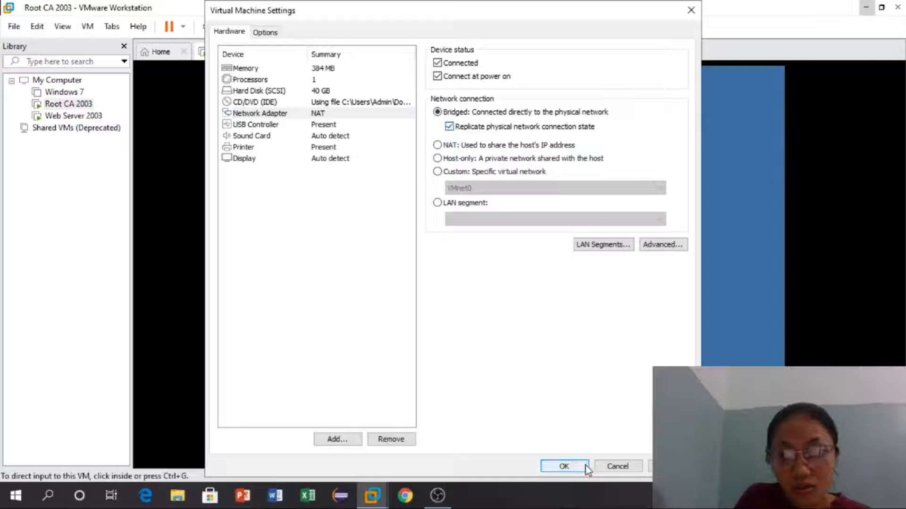
{"action": "left_click", "coordinate": [564, 467]}
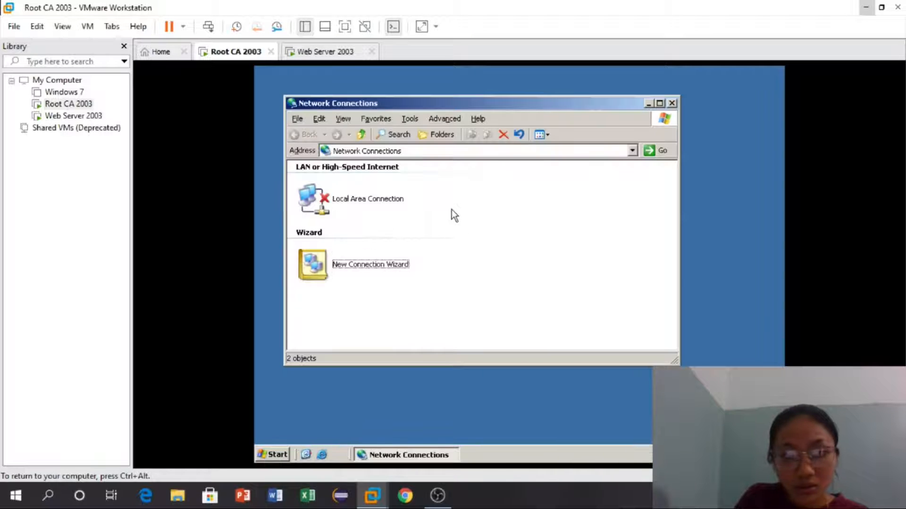
{"action": "left_click", "coordinate": [672, 103]}
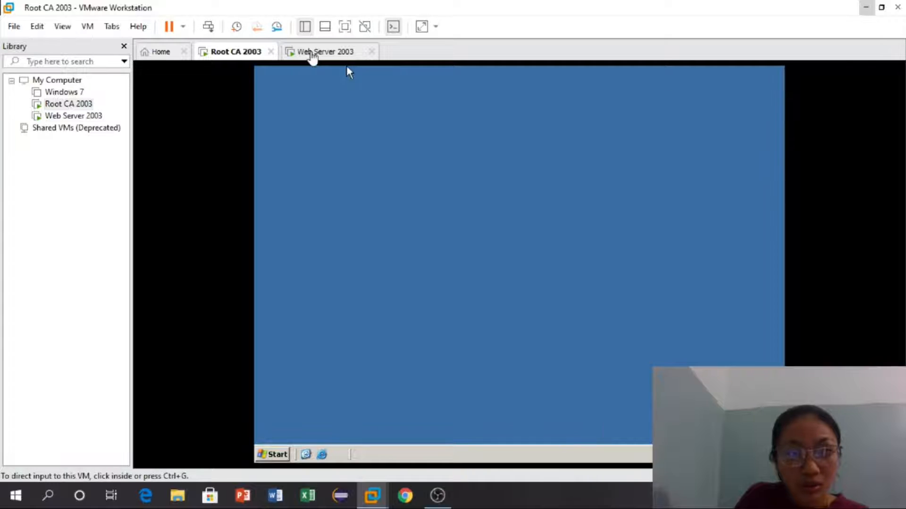
Step: Set the Web Server 2003 virtual machine's network adapter to Bridged with the physical network connection state replicated
{"action": "left_click", "coordinate": [313, 52]}
{"action": "left_click", "coordinate": [254, 234]}
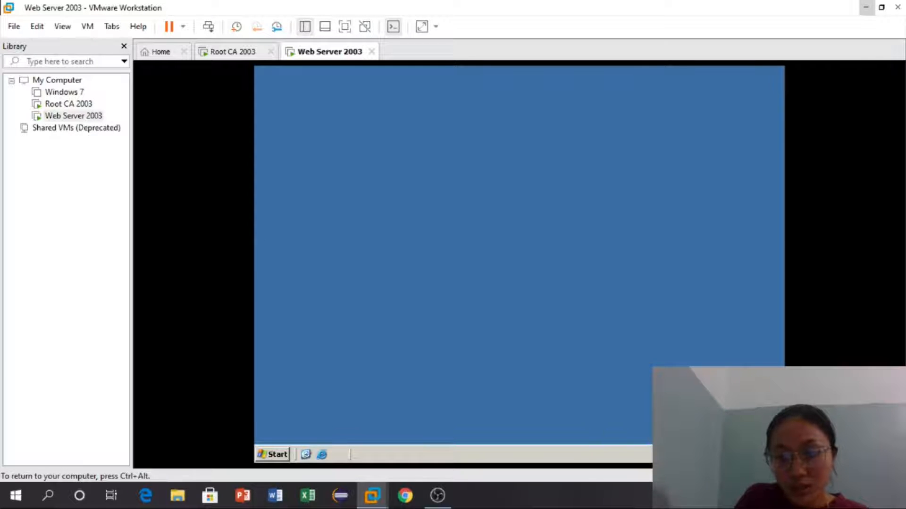
{"action": "key", "text": "ctrl+alt"}
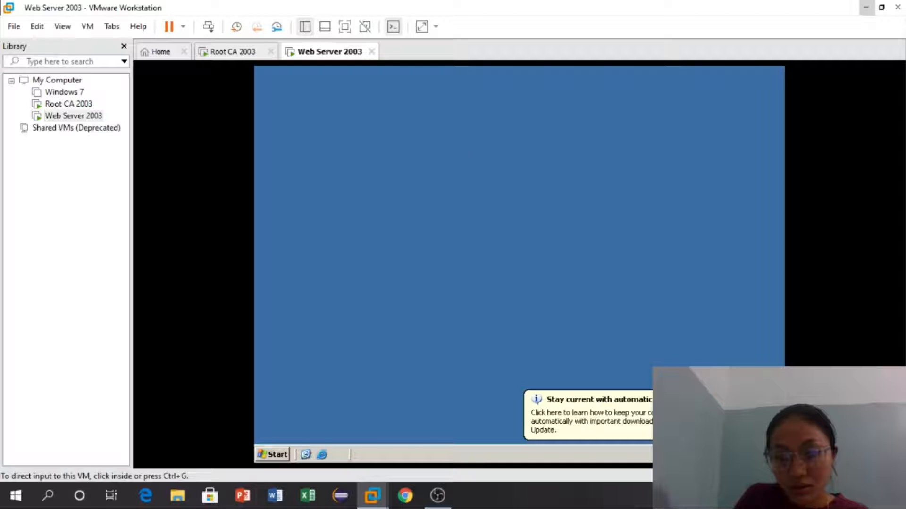
{"action": "key", "text": "ctrl+d"}
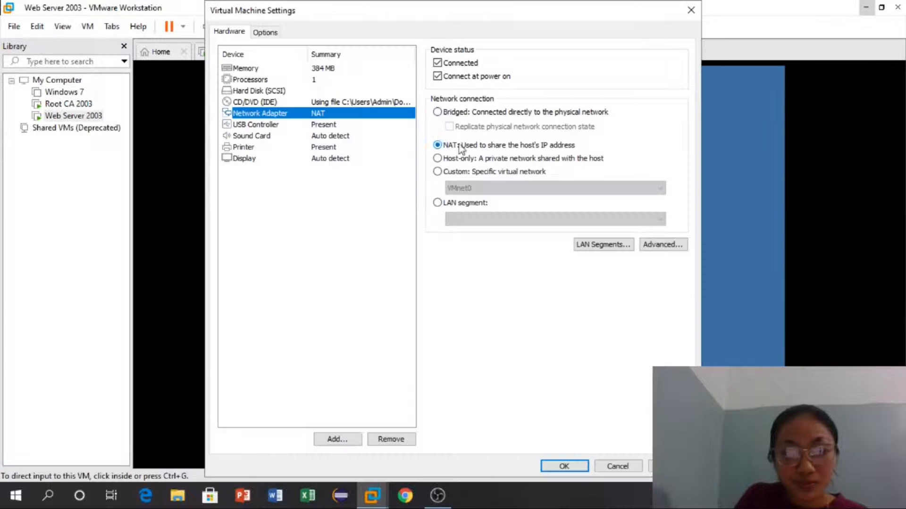
{"action": "left_click", "coordinate": [439, 113]}
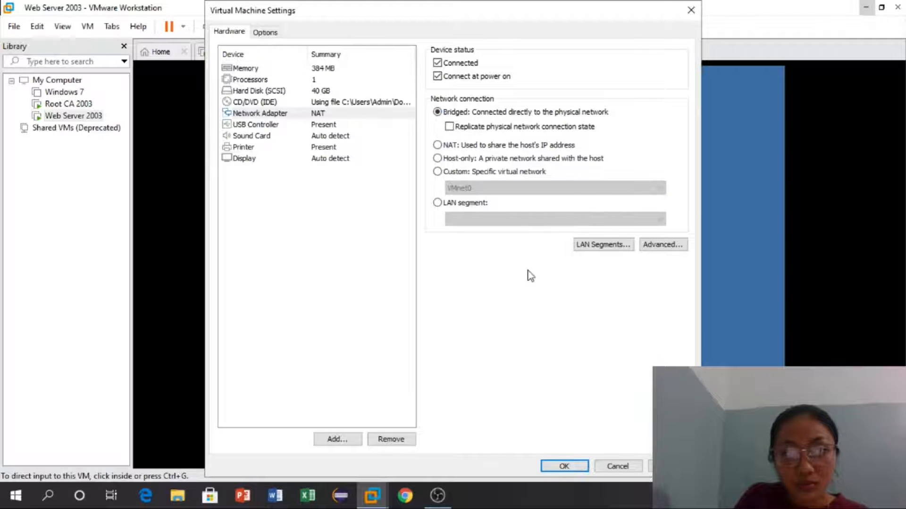
{"action": "left_click", "coordinate": [450, 127]}
{"action": "left_click", "coordinate": [564, 466]}
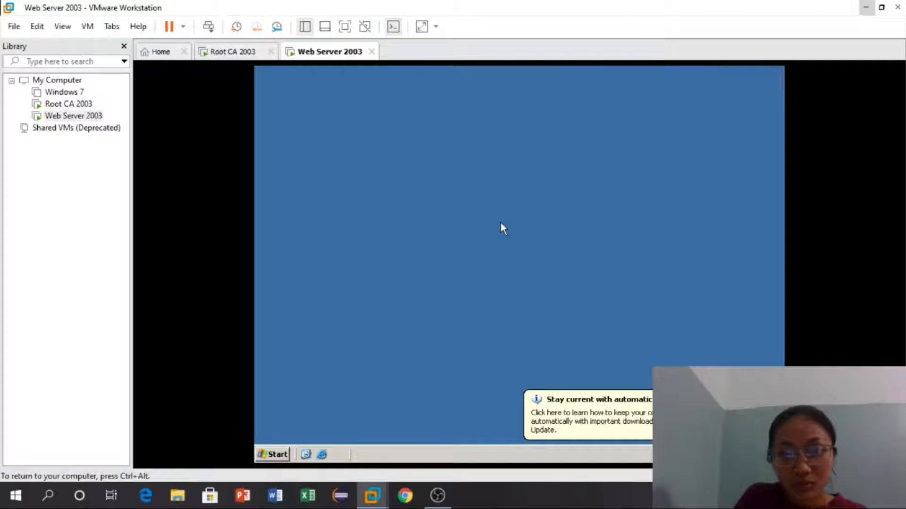
{"action": "left_click", "coordinate": [684, 415]}
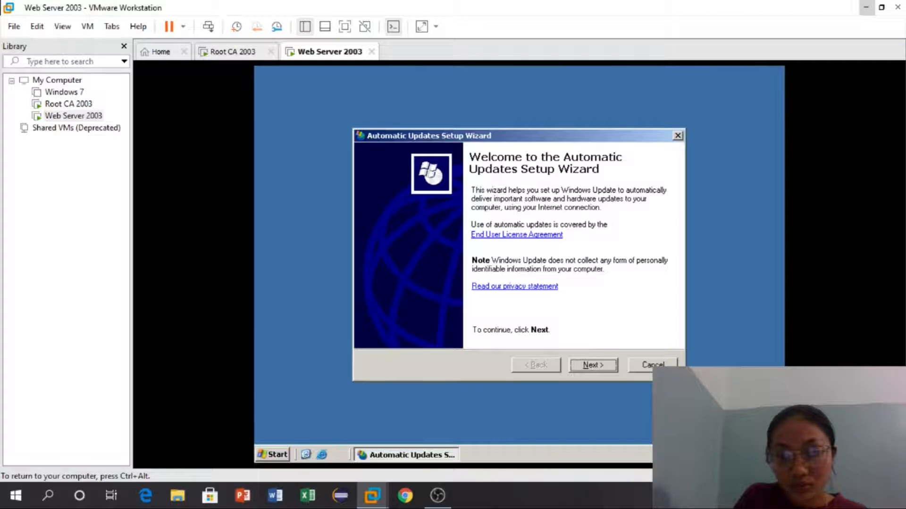
{"action": "left_click", "coordinate": [644, 369]}
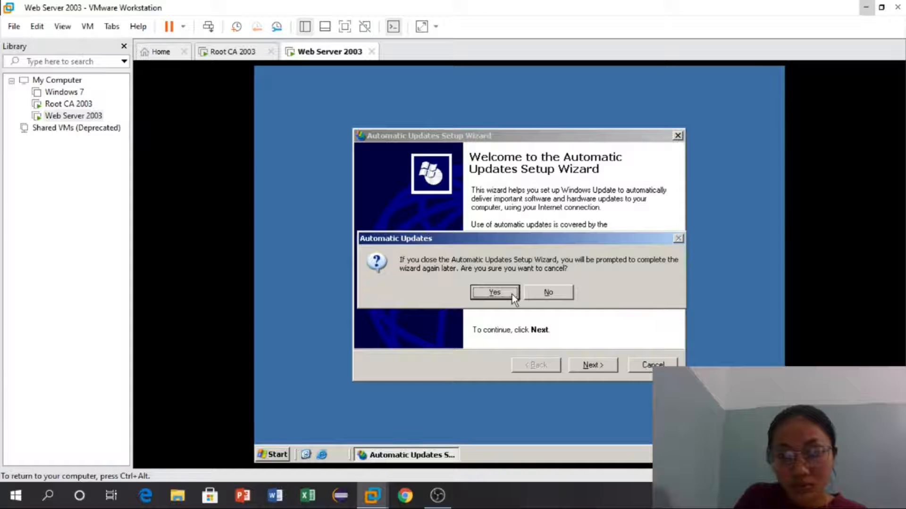
{"action": "left_click", "coordinate": [510, 294]}
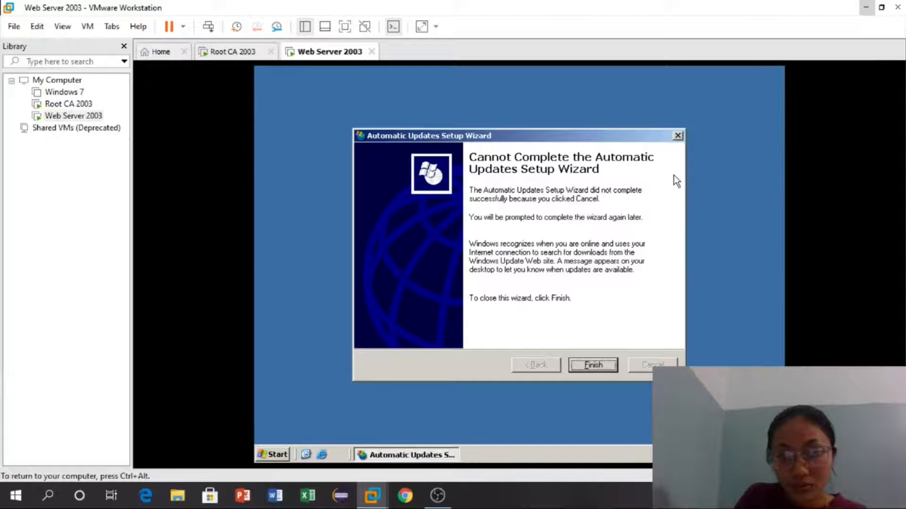
{"action": "left_click", "coordinate": [678, 135]}
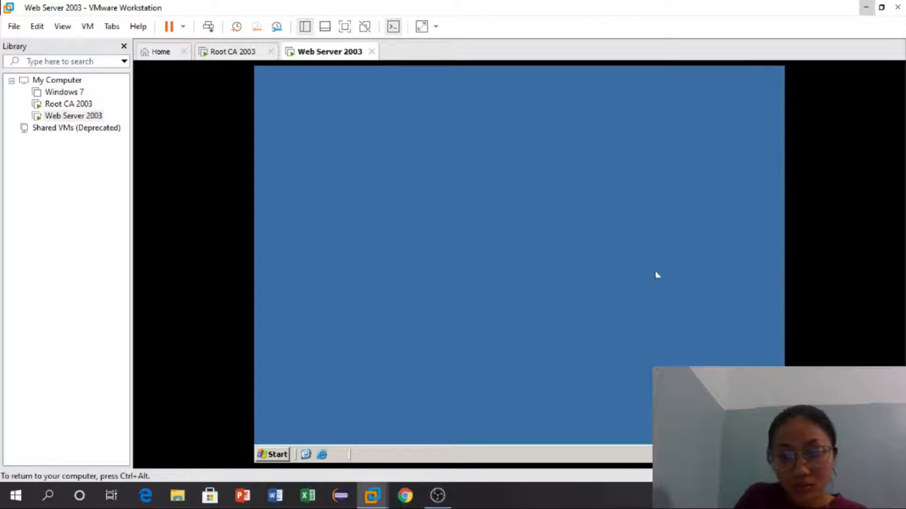
{"action": "right_click", "coordinate": [643, 260]}
{"action": "left_click", "coordinate": [669, 280]}
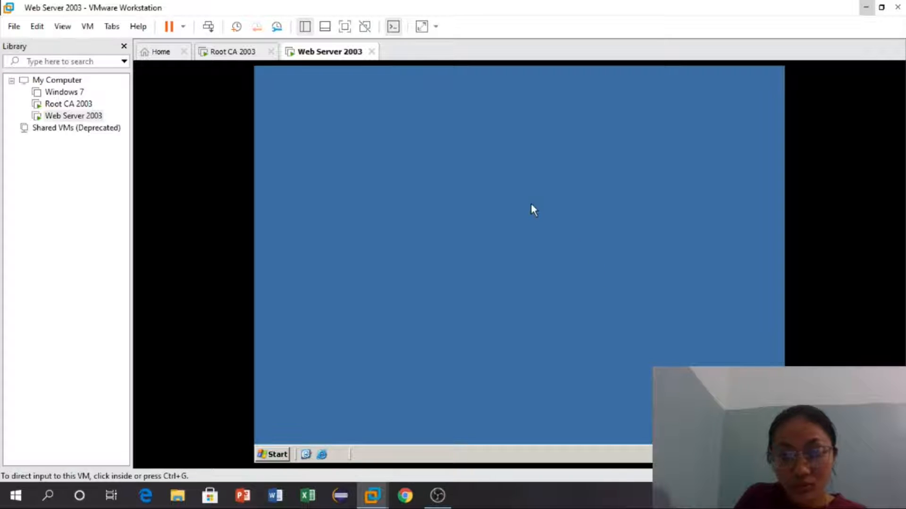
Step: Check the network adapter settings of the Web Server 2003 virtual machine
{"action": "key", "text": "ctrl+d"}
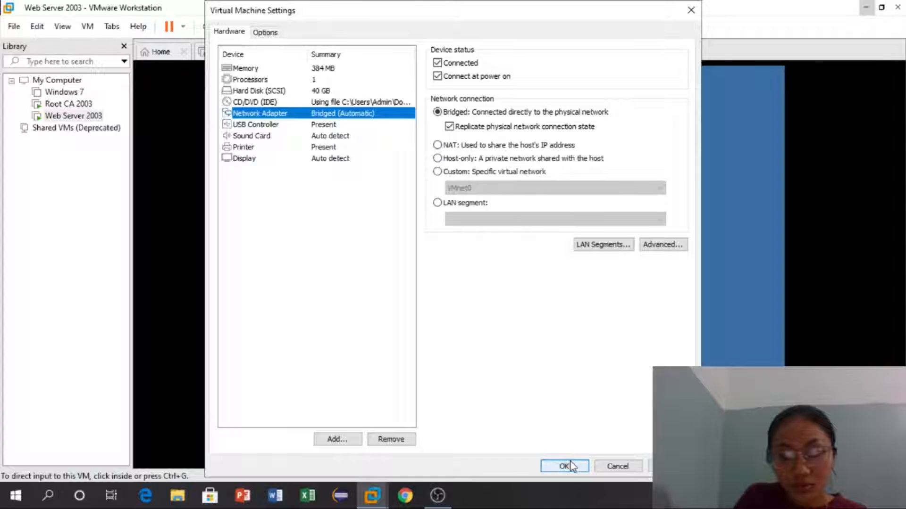
{"action": "left_click", "coordinate": [568, 466]}
Step: In the Root CA 2003 machine, open the Local Area Connection's Internet Protocol (TCP/IP) properties and choose to use a specified IP address
{"action": "left_click", "coordinate": [224, 52]}
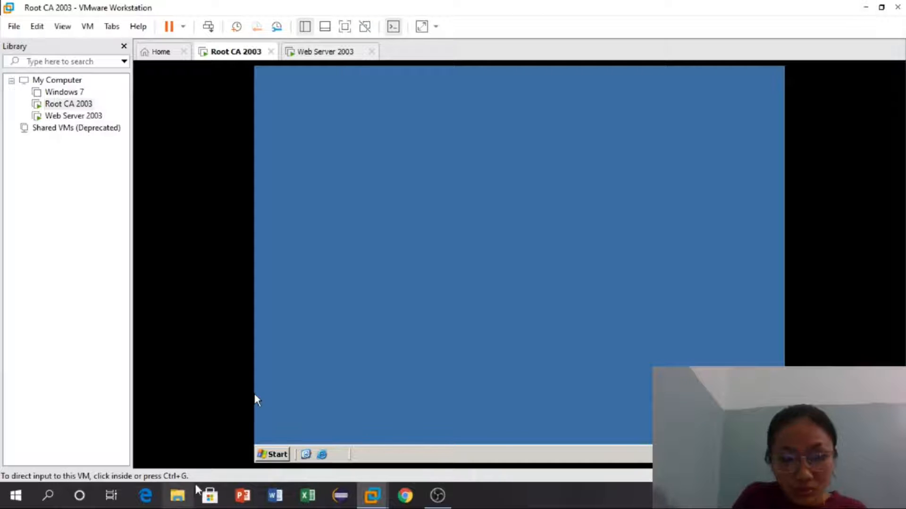
{"action": "left_click", "coordinate": [270, 454]}
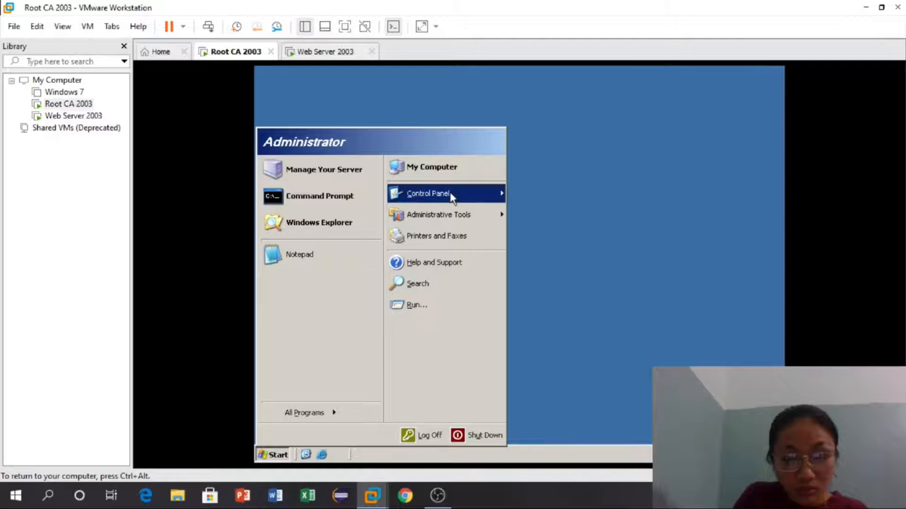
{"action": "mouse_move", "coordinate": [450, 197]}
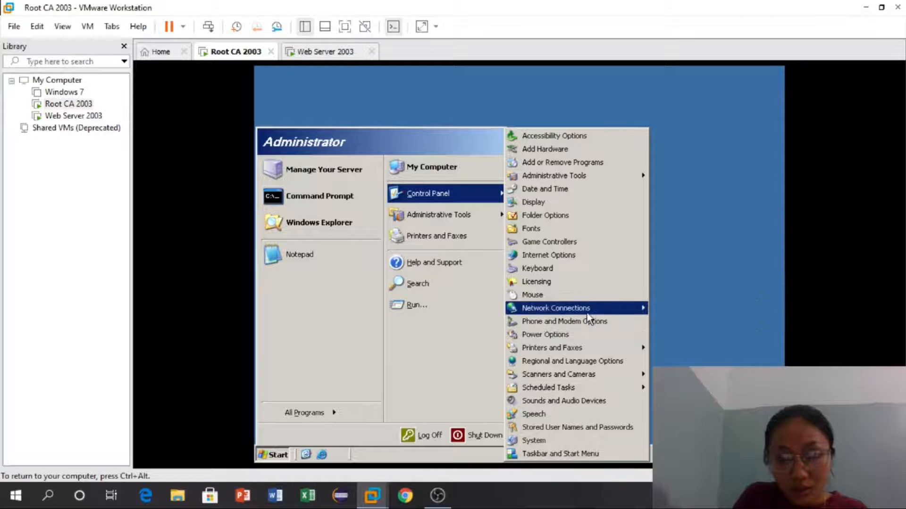
{"action": "mouse_move", "coordinate": [590, 312]}
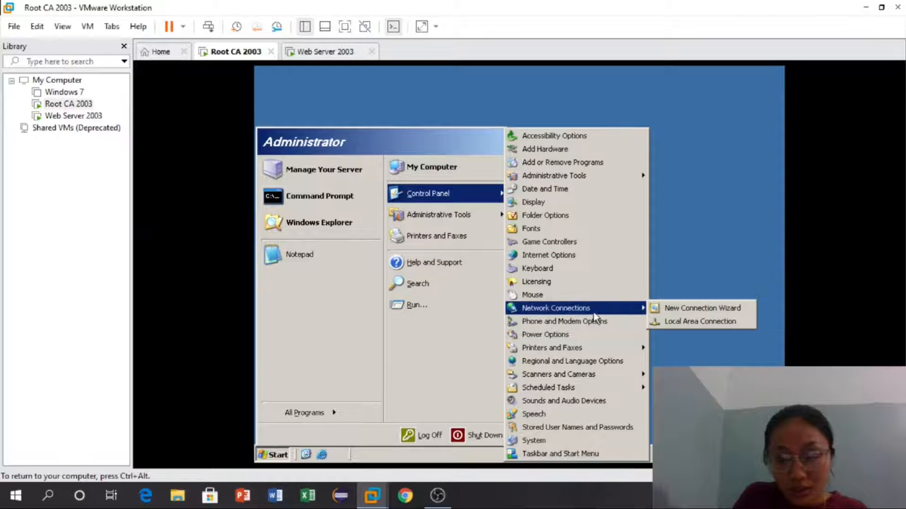
{"action": "left_click", "coordinate": [668, 322]}
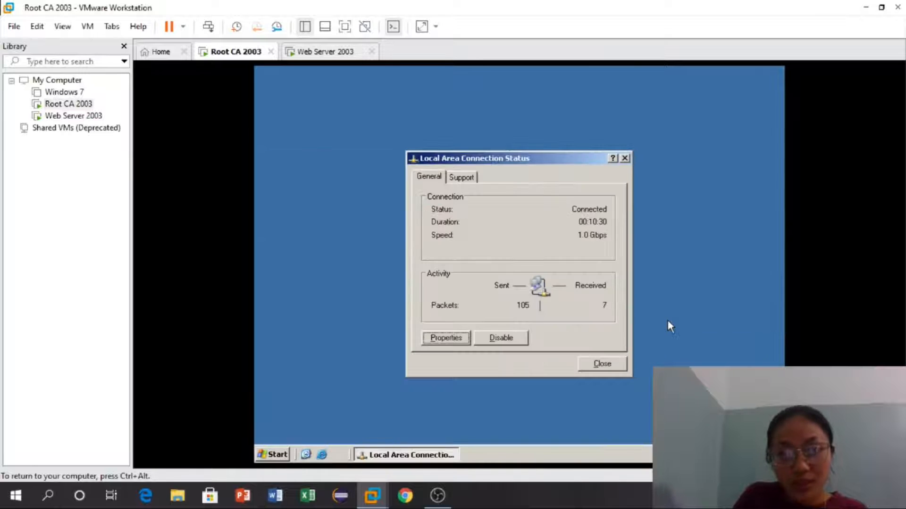
{"action": "left_click", "coordinate": [456, 342]}
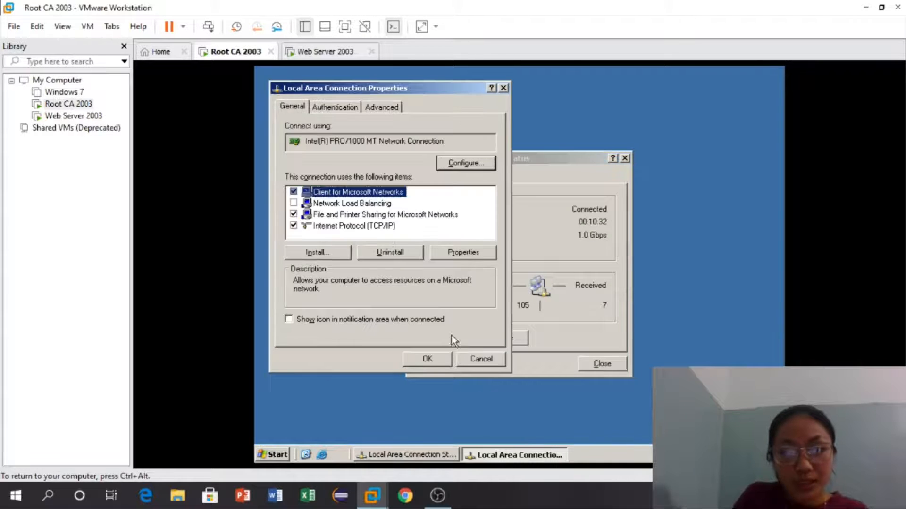
{"action": "double_click", "coordinate": [361, 226]}
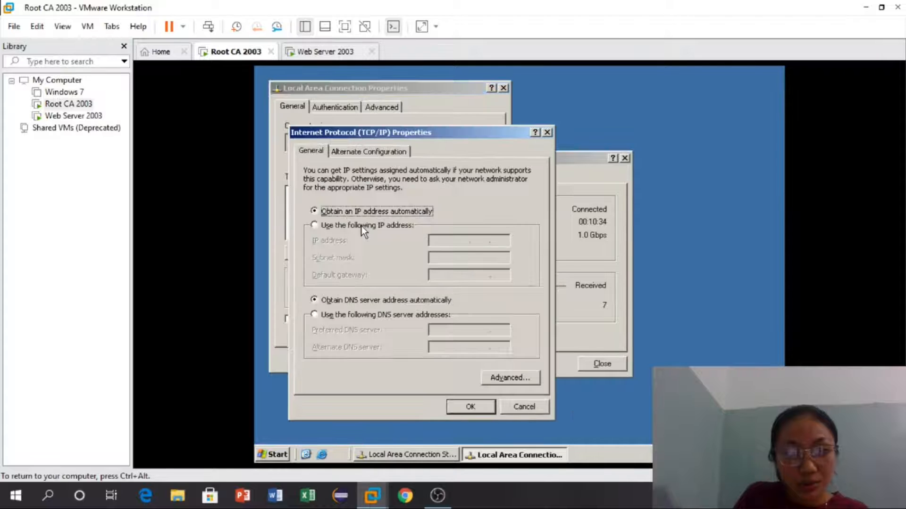
{"action": "left_click", "coordinate": [318, 225]}
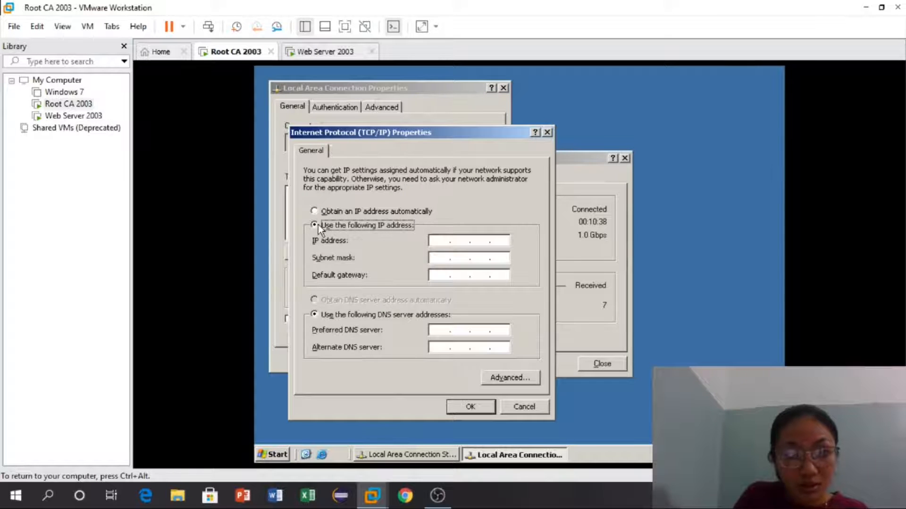
Step: Run ipconfig in a Command Prompt and place its window beside the TCP/IP address fields for reference
{"action": "left_click", "coordinate": [277, 455]}
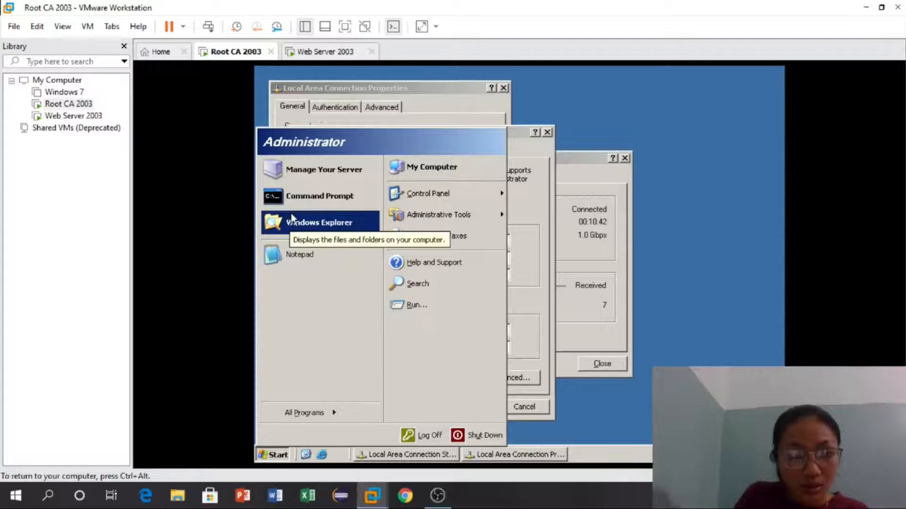
{"action": "left_click", "coordinate": [309, 197]}
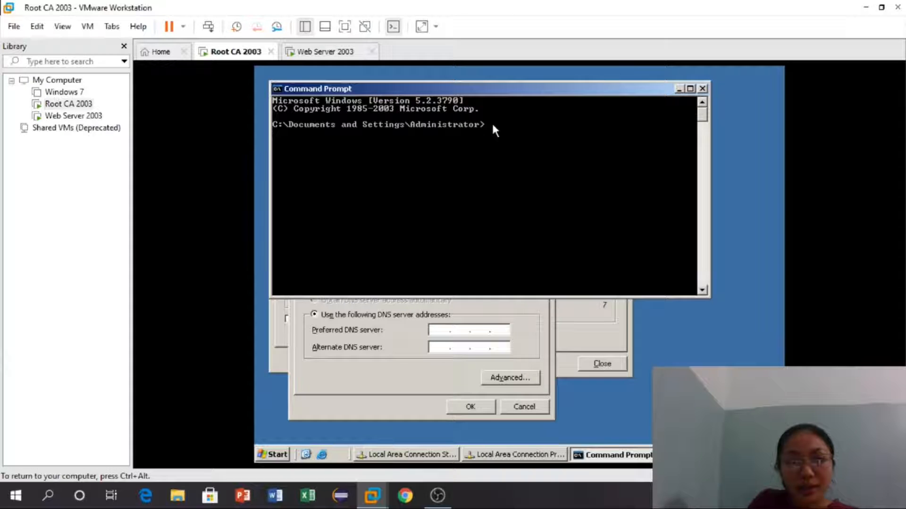
{"action": "type", "text": "ipconfig"}
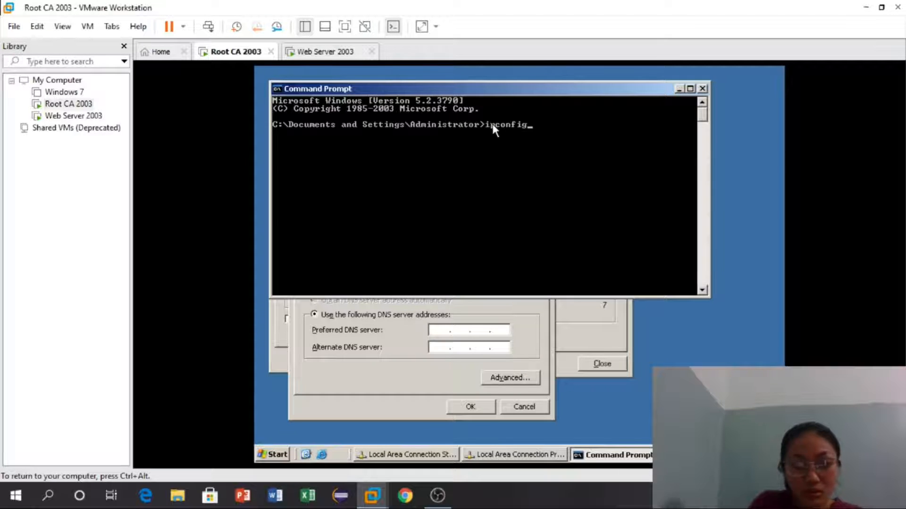
{"action": "key", "text": "Return"}
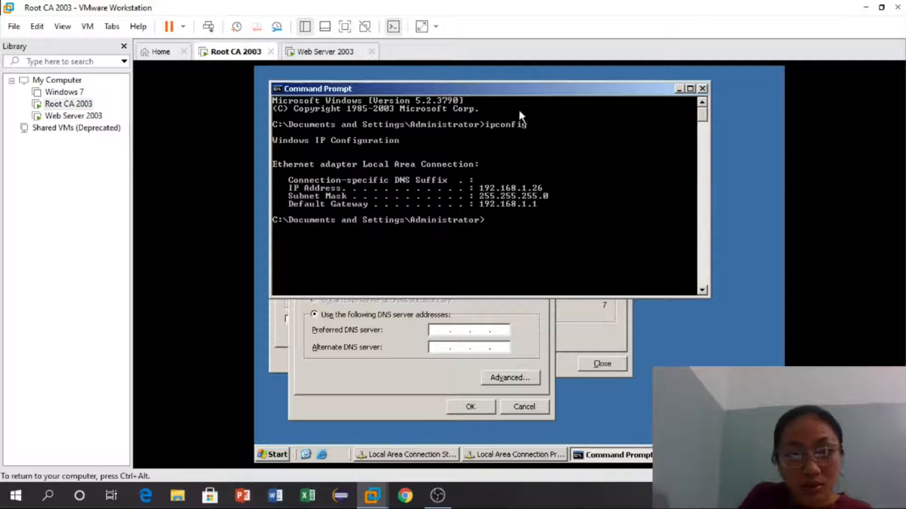
{"action": "left_click_drag", "start_coordinate": [493, 89], "coordinate": [686, 157]}
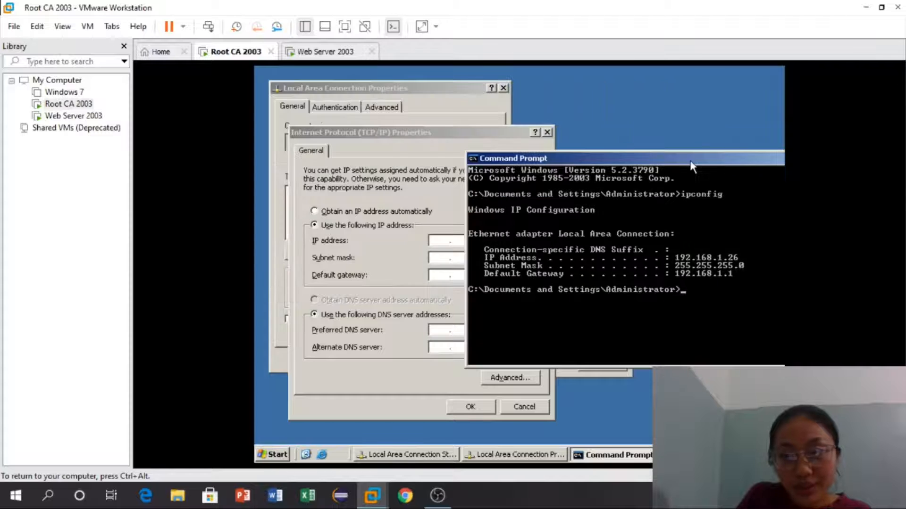
Step: Set the IP address to 192.168.1.26, the subnet mask to 255.255.255.0 and the default gateway to 192.168.1.1
{"action": "left_click", "coordinate": [442, 240]}
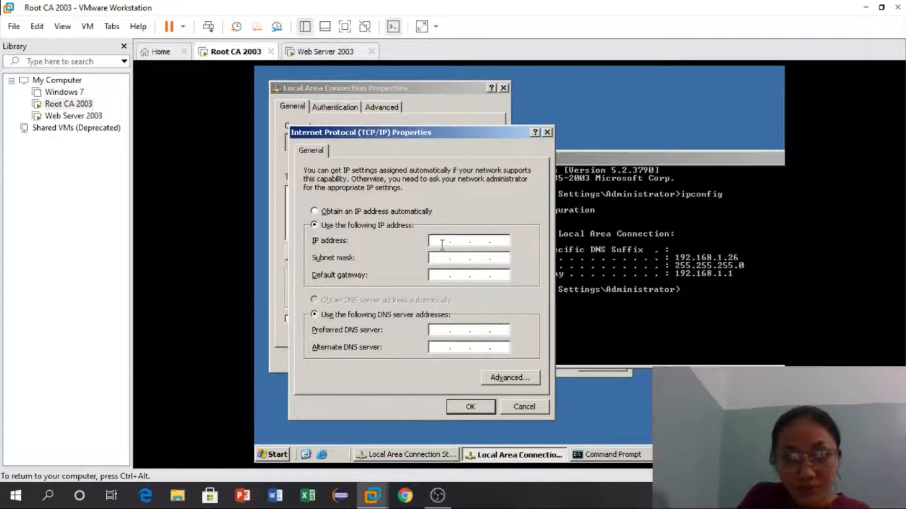
{"action": "type", "text": "1"}
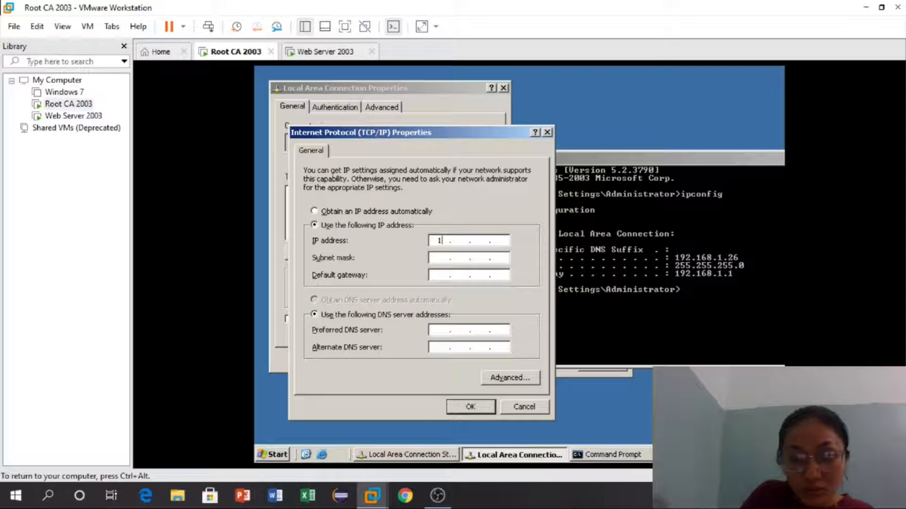
{"action": "type", "text": "92 . "}
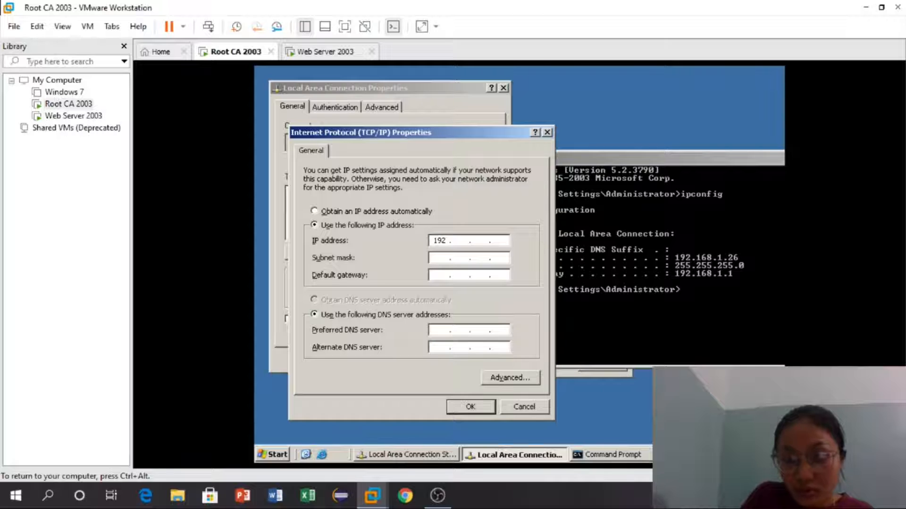
{"action": "type", "text": "168 . 1 . 26"}
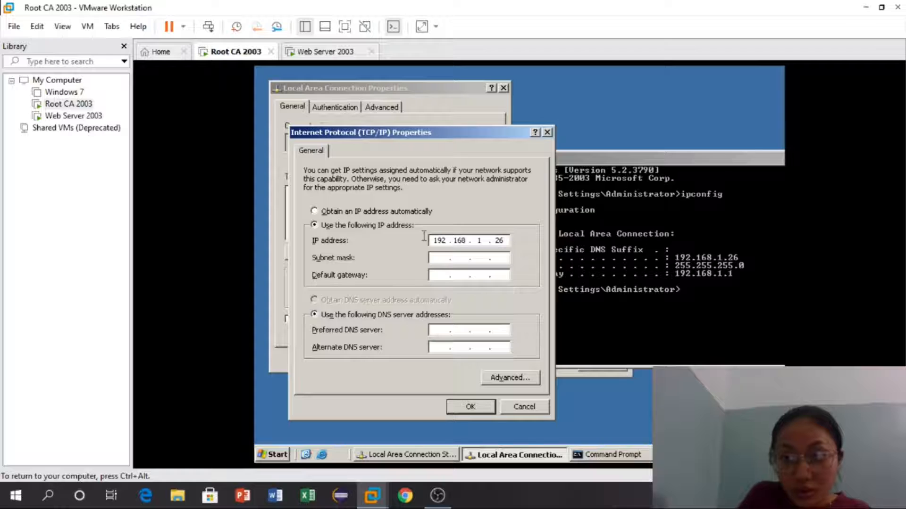
{"action": "left_click", "coordinate": [452, 258]}
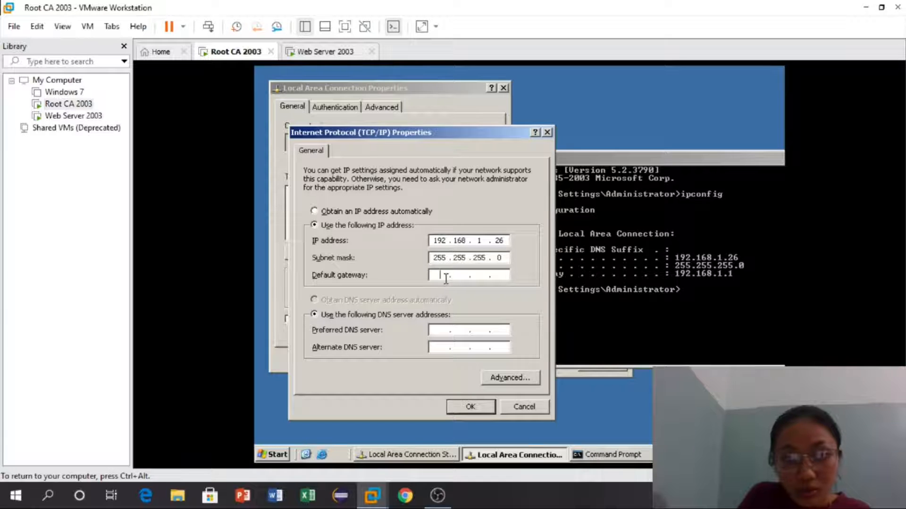
{"action": "left_click", "coordinate": [445, 279]}
{"action": "type", "text": "192 . "}
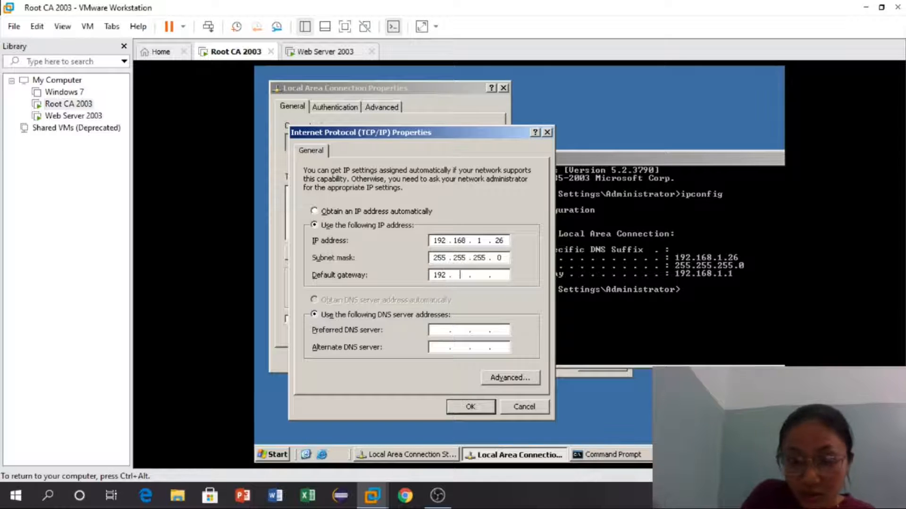
{"action": "type", "text": "168"}
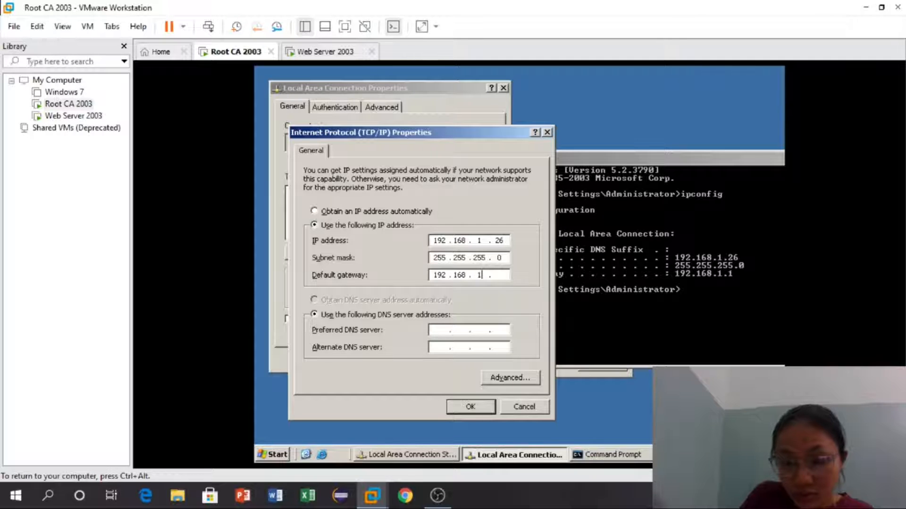
Step: Fill in a preferred DNS server address starting with 192.168.1, correct its last number, and confirm the TCP/IP and connection properties
{"action": "left_click", "coordinate": [439, 330]}
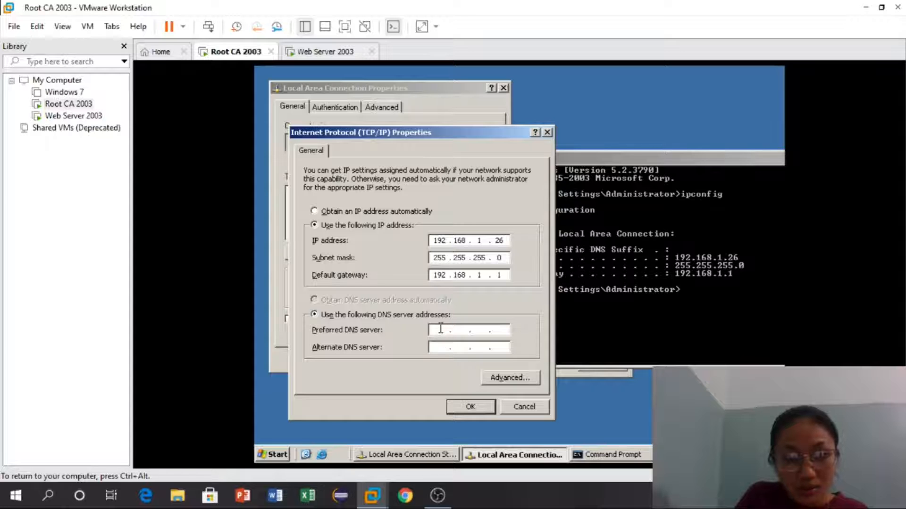
{"action": "type", "text": "192 . 168 . 1 "}
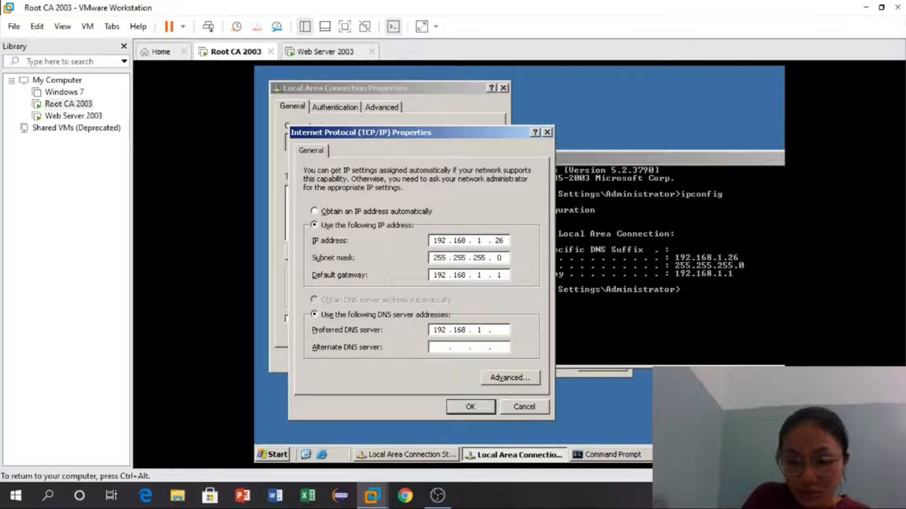
{"action": "type", "text": ". 126"}
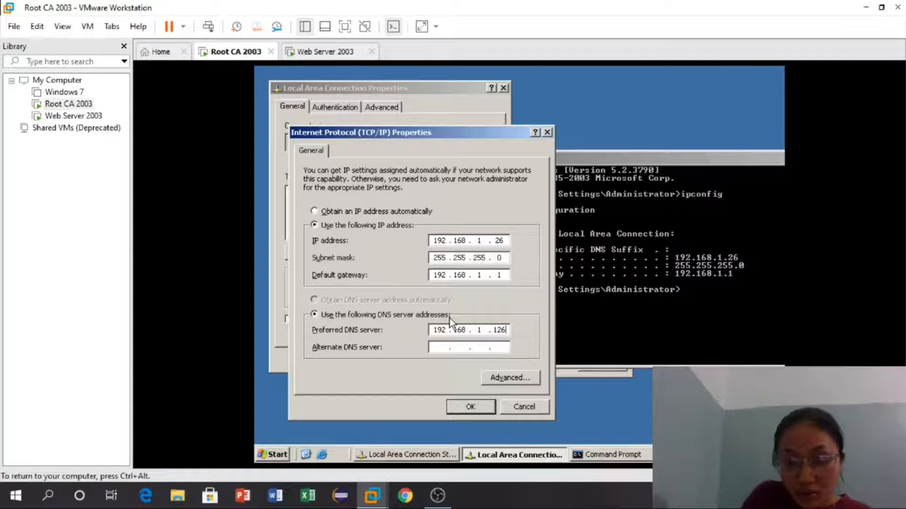
{"action": "key", "text": "BackSpace"}
{"action": "key", "text": "BackSpace"}
{"action": "type", "text": "1"}
{"action": "key", "text": "Return"}
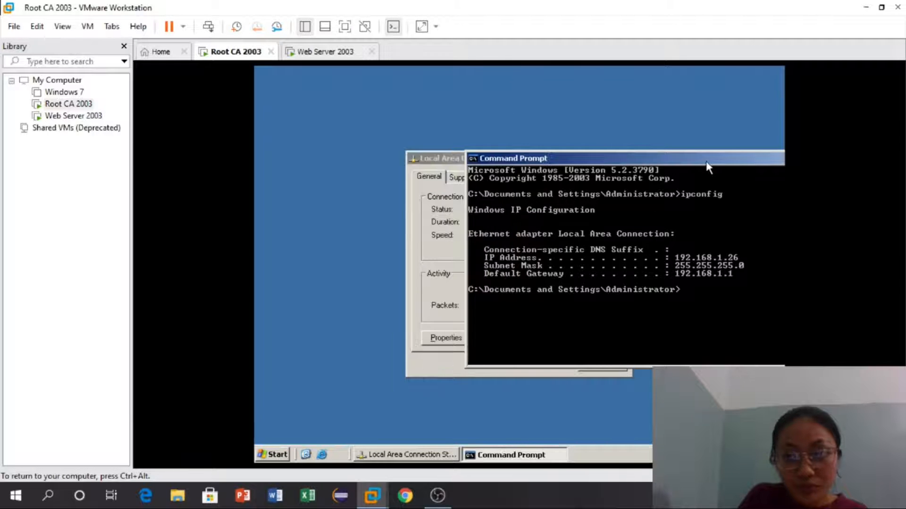
Step: Close the Command Prompt and the Local Area Connection Status window on the Root CA 2003 machine
{"action": "left_click_drag", "start_coordinate": [736, 157], "coordinate": [584, 190]}
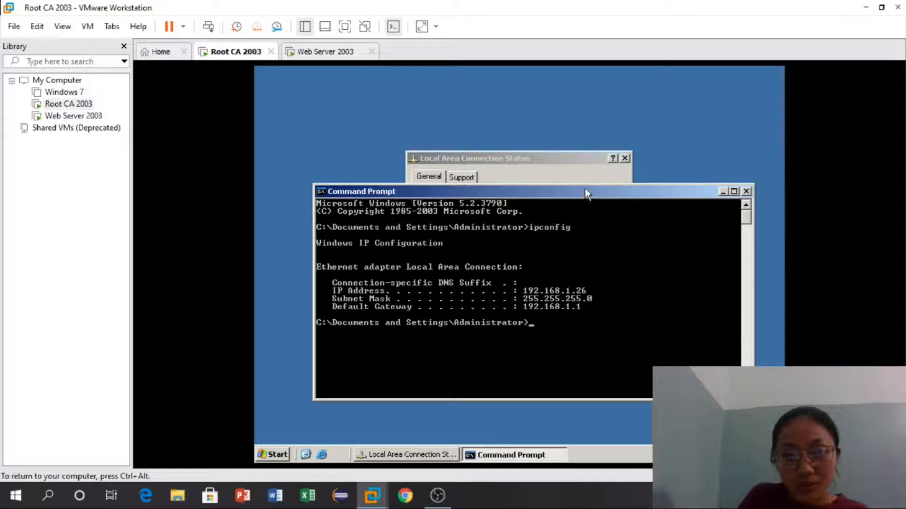
{"action": "left_click", "coordinate": [733, 191]}
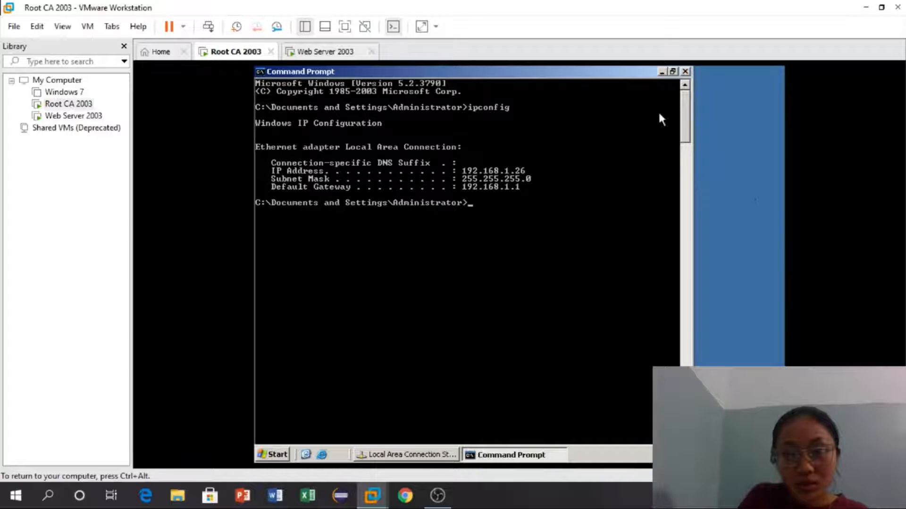
{"action": "left_click", "coordinate": [685, 71]}
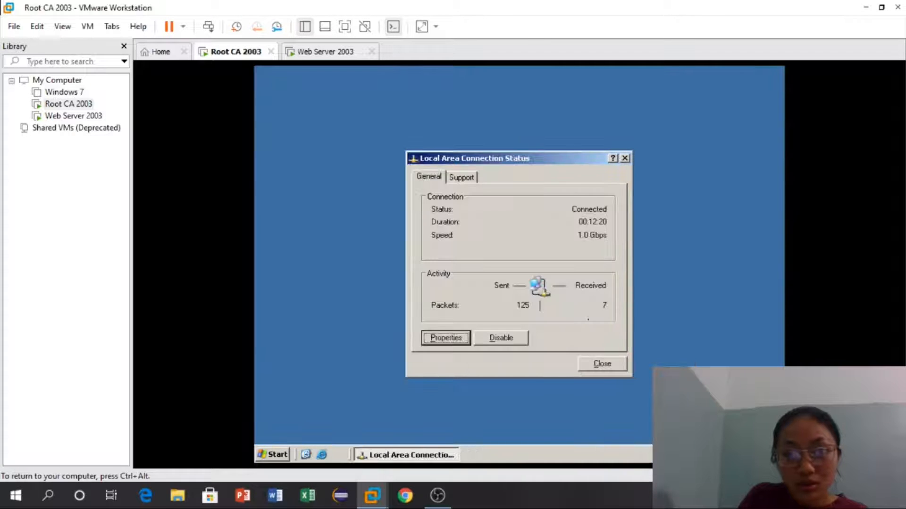
{"action": "left_click", "coordinate": [606, 375]}
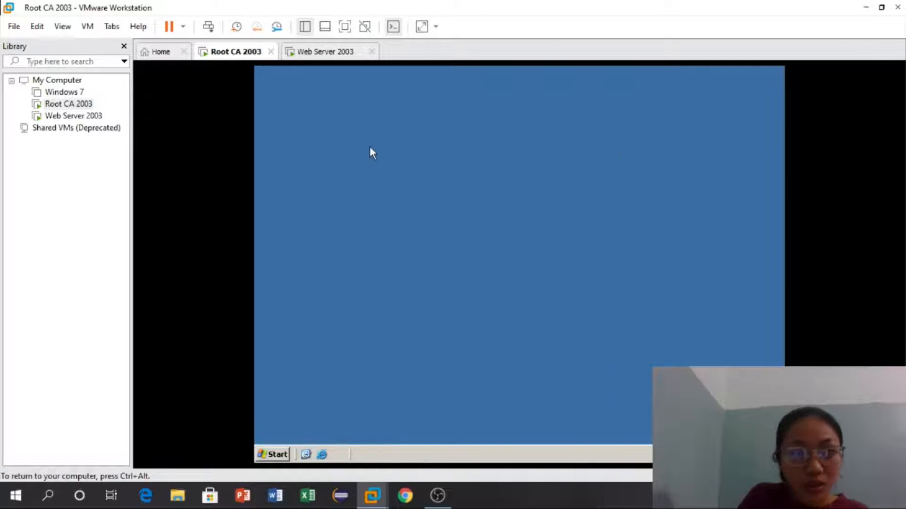
Step: Switch to the Web Server 2003 machine and run ipconfig in a Command Prompt
{"action": "left_click", "coordinate": [341, 55]}
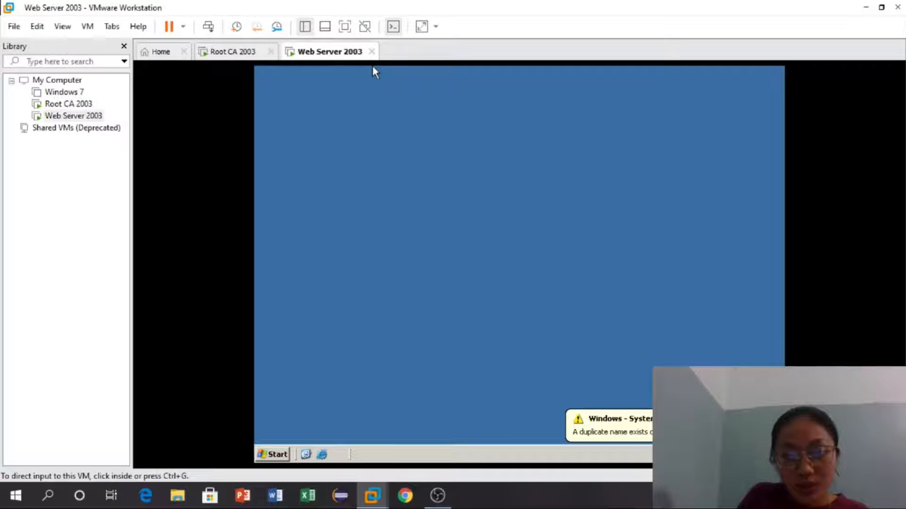
{"action": "left_click", "coordinate": [373, 67]}
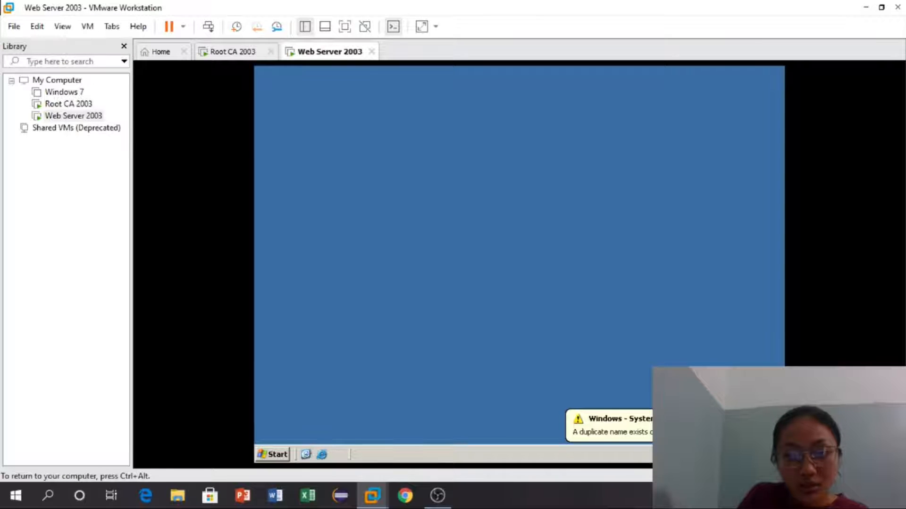
{"action": "left_click", "coordinate": [280, 456]}
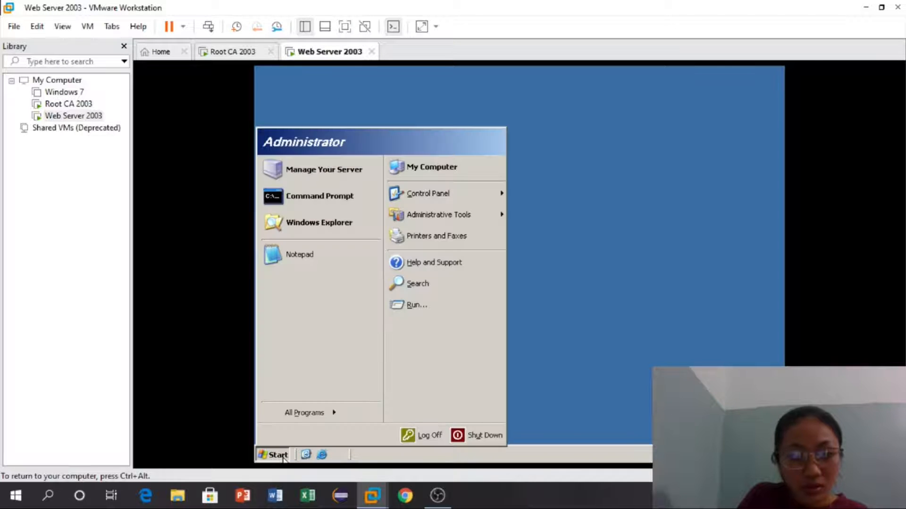
{"action": "left_click", "coordinate": [328, 193]}
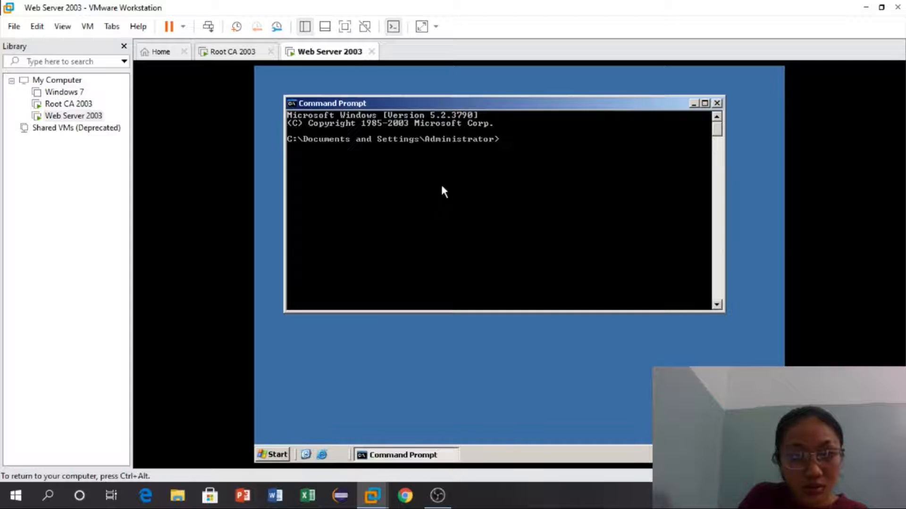
{"action": "type", "text": "i"}
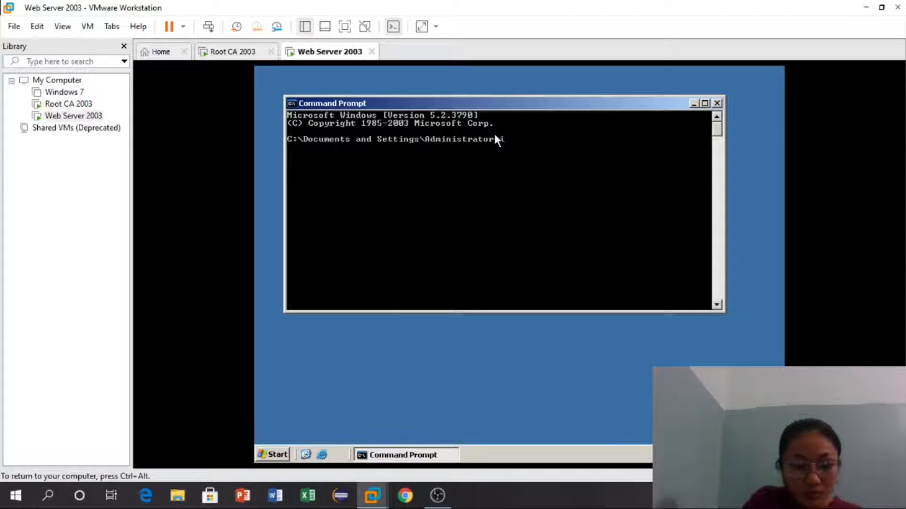
{"action": "type", "text": "pcon"}
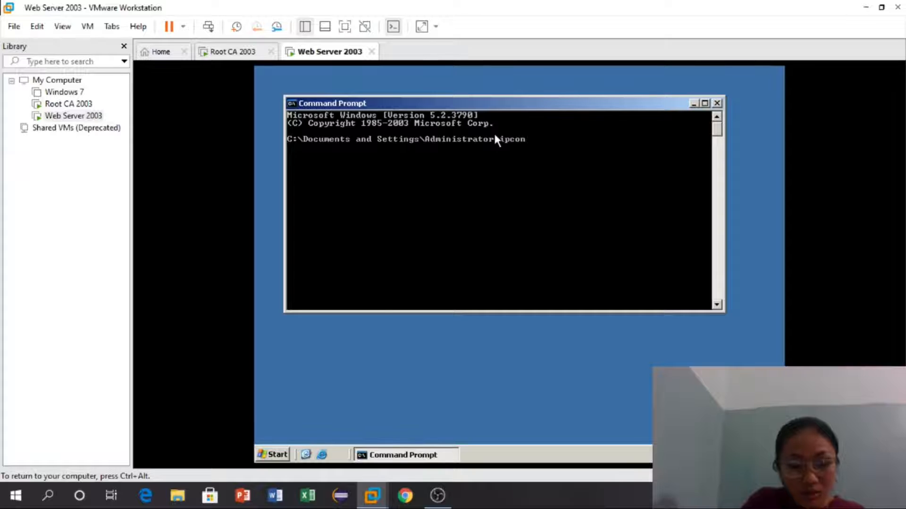
{"action": "type", "text": "fig"}
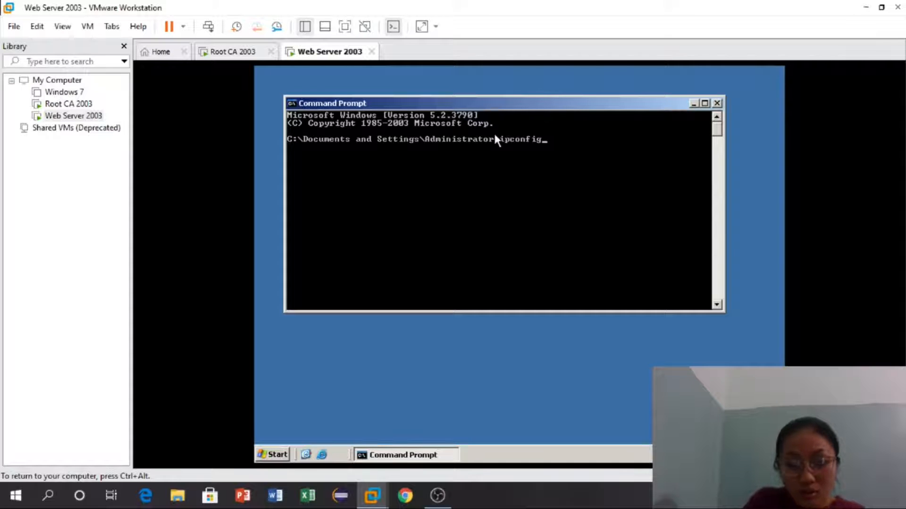
{"action": "key", "text": "Return"}
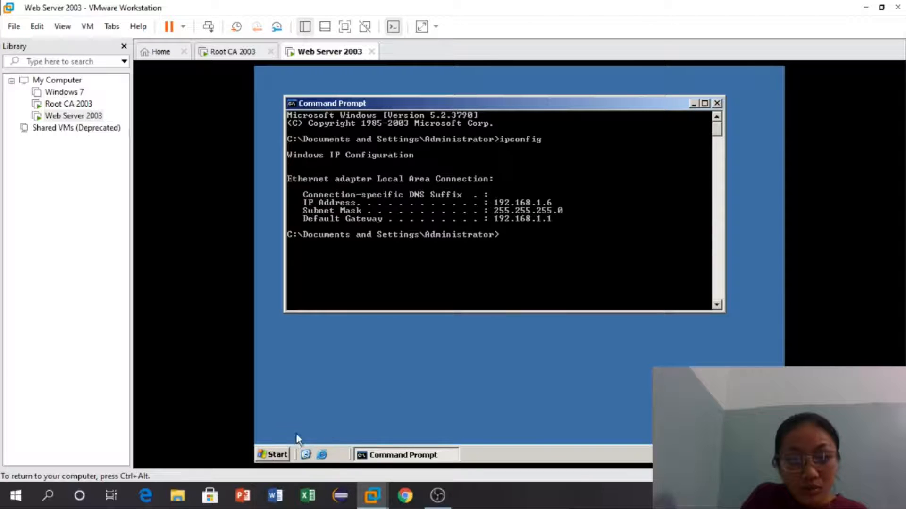
Step: Set the Local Area Connection's Internet Protocol (TCP/IP) to use a specified IP address, keeping the ipconfig output beside the fields
{"action": "left_click", "coordinate": [273, 454]}
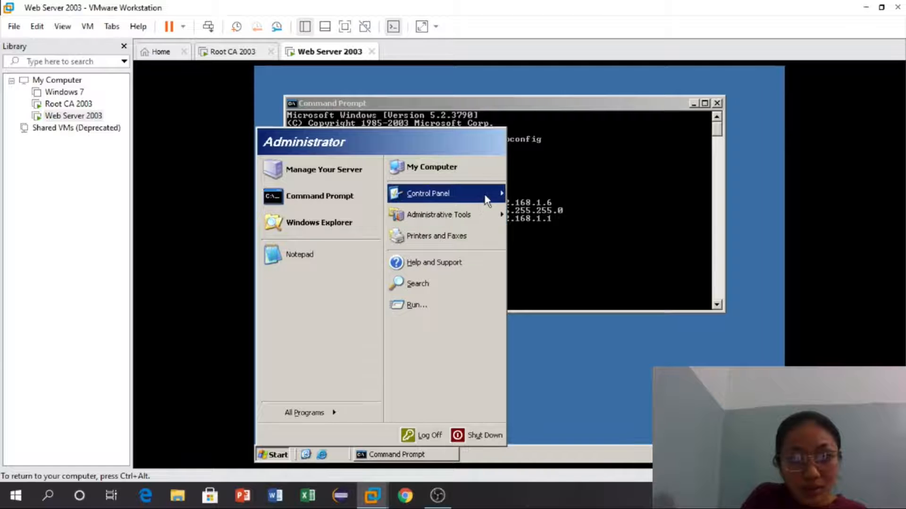
{"action": "mouse_move", "coordinate": [500, 197]}
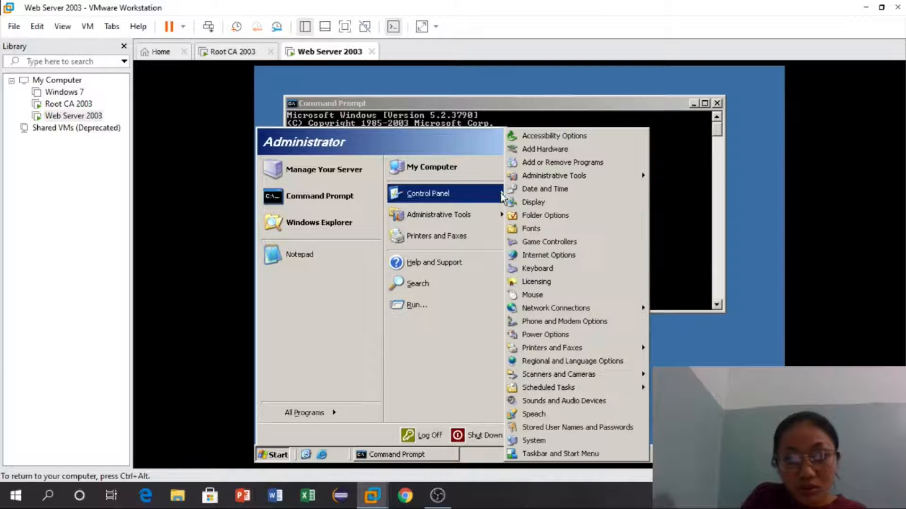
{"action": "mouse_move", "coordinate": [622, 312]}
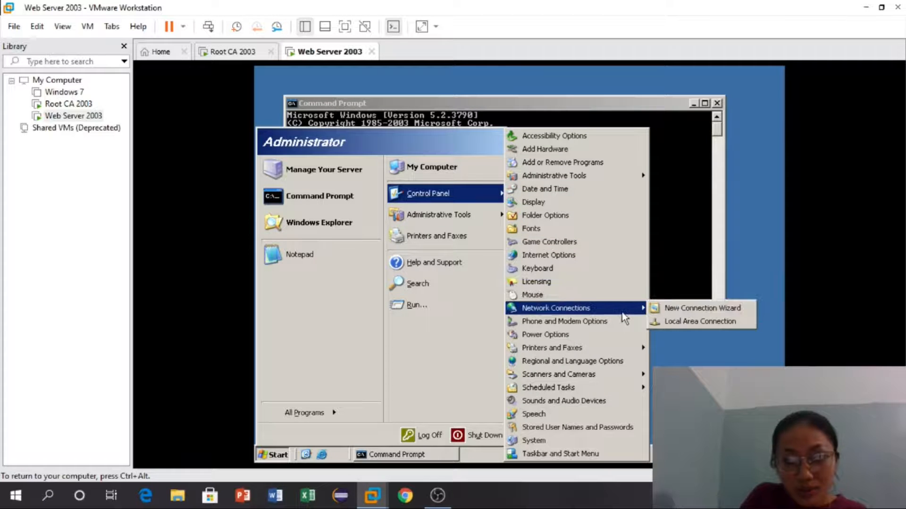
{"action": "left_click", "coordinate": [669, 322]}
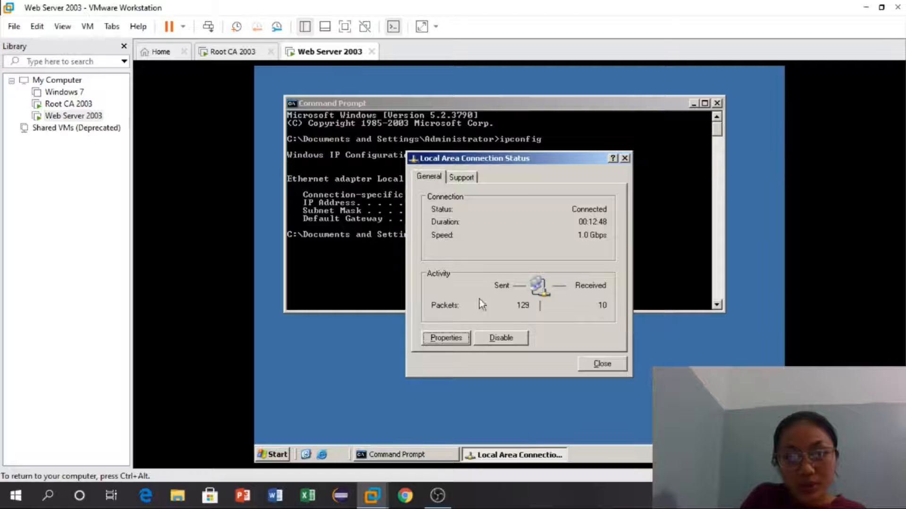
{"action": "left_click", "coordinate": [454, 336]}
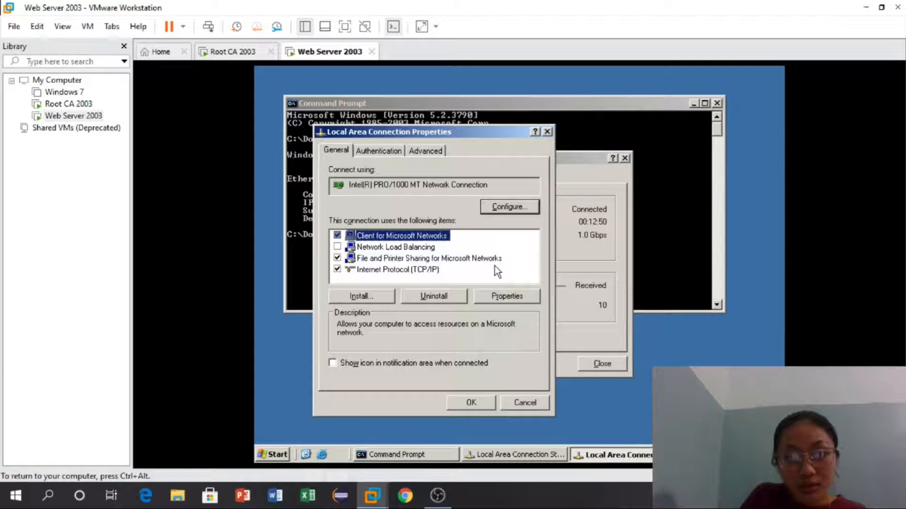
{"action": "double_click", "coordinate": [398, 270]}
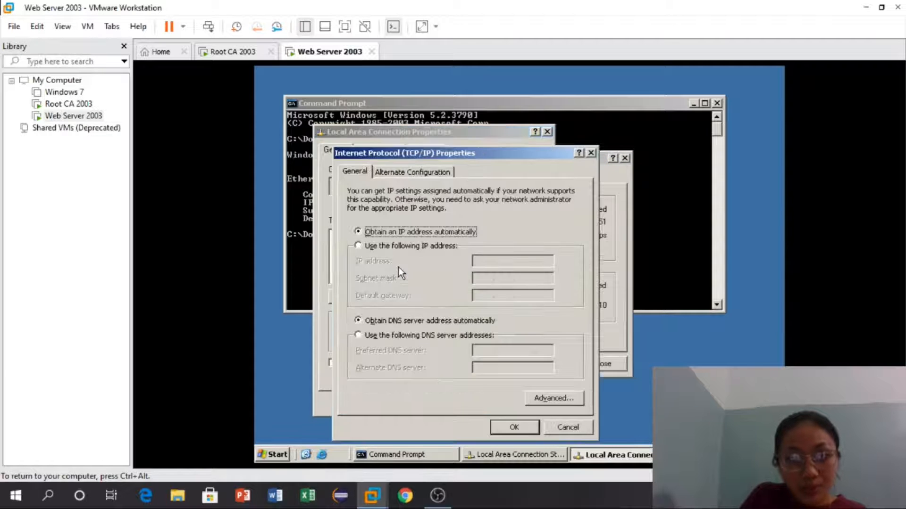
{"action": "left_click", "coordinate": [358, 245]}
{"action": "left_click", "coordinate": [483, 261]}
{"action": "left_click_drag", "start_coordinate": [572, 103], "coordinate": [771, 134]}
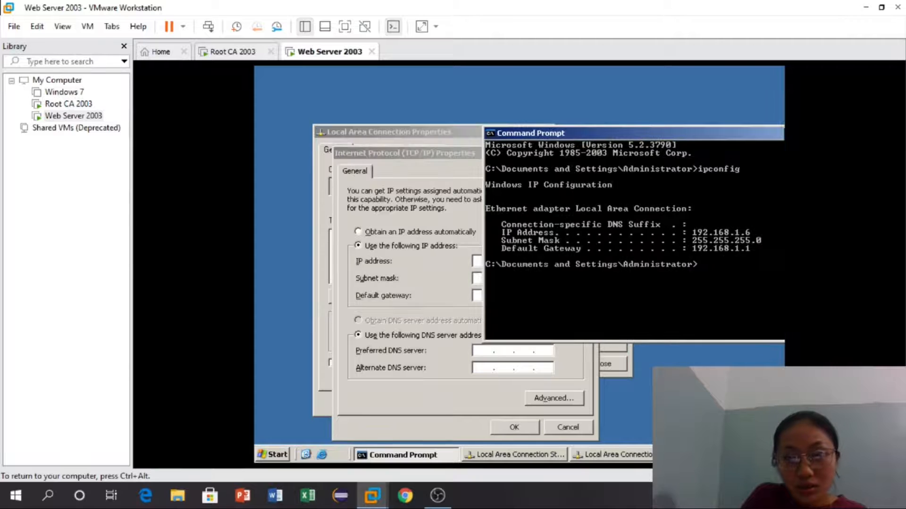
Step: Set the Web Server 2003 connection's IP address to 192.168.1.6 with subnet mask 255.255.255.0
{"action": "left_click", "coordinate": [415, 283]}
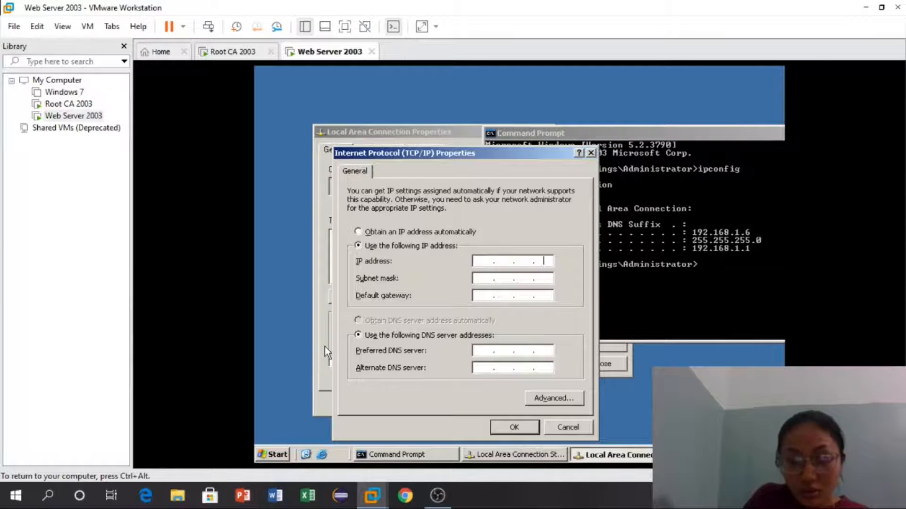
{"action": "left_click", "coordinate": [484, 263]}
{"action": "type", "text": "192."}
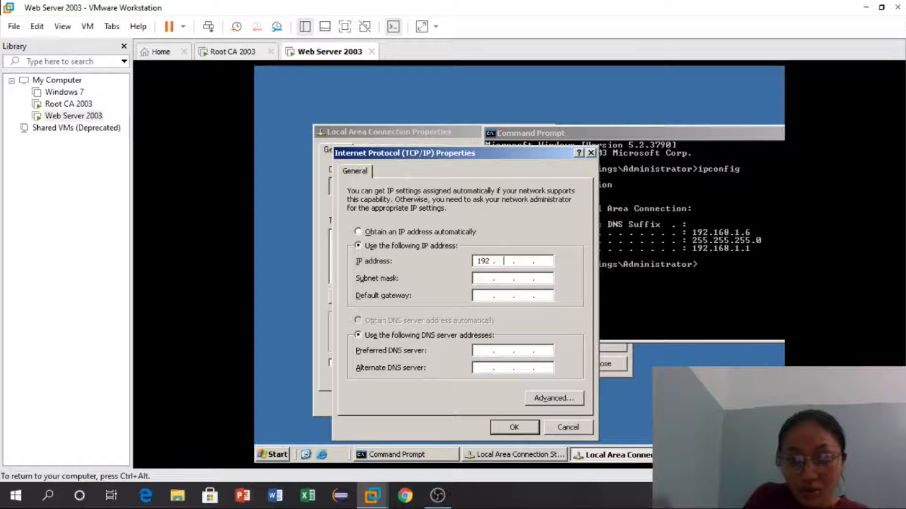
{"action": "type", "text": "168.1.6"}
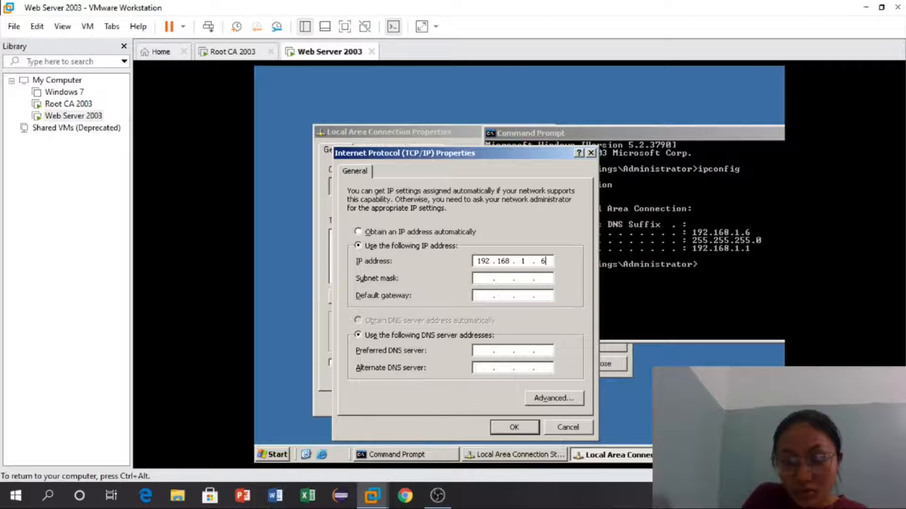
{"action": "left_click", "coordinate": [494, 278]}
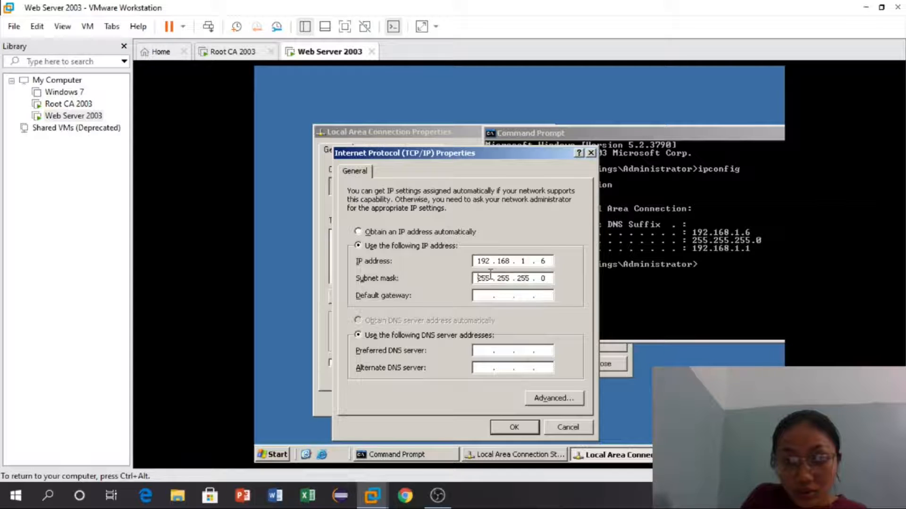
Step: Enter 192.168.1 as the first three numbers of the default gateway, leaving the last number blank
{"action": "left_click", "coordinate": [485, 296]}
{"action": "type", "text": "192 . "}
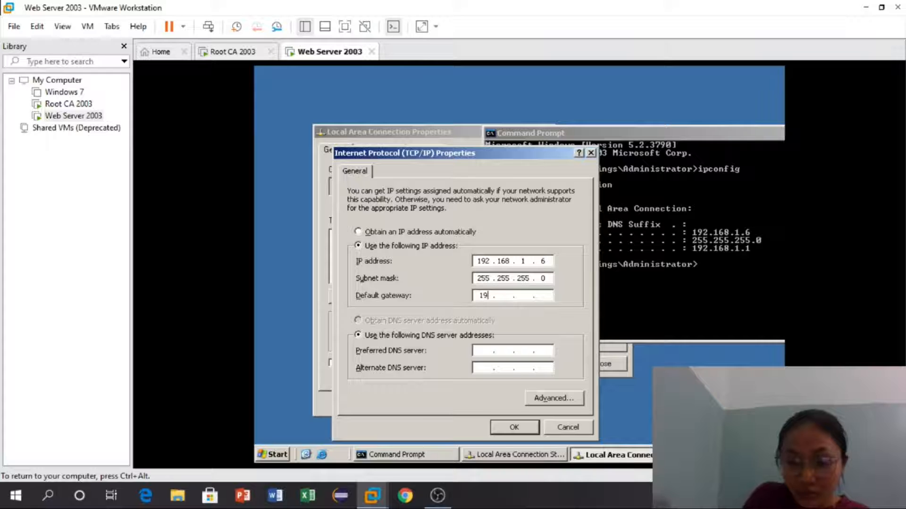
{"action": "type", "text": "168 . 1"}
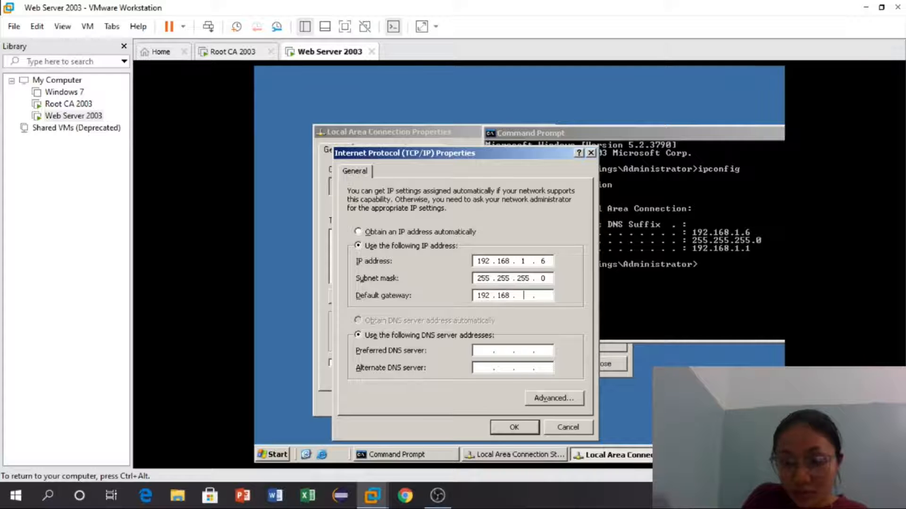
{"action": "key", "text": "ctrl+alt"}
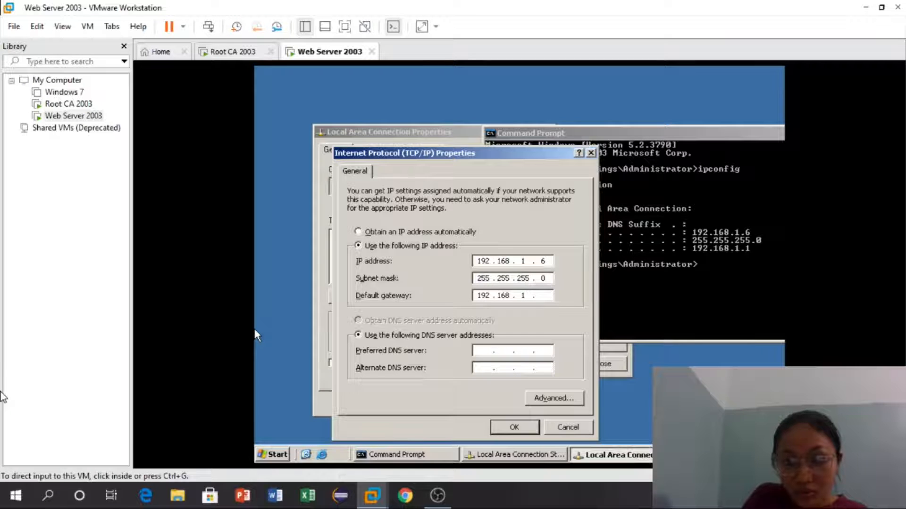
{"action": "left_click", "coordinate": [204, 383]}
{"action": "key", "text": "ctrl+alt"}
Step: Set the preferred DNS server to 192.168.1.26, the Root CA machine's address
{"action": "left_click", "coordinate": [473, 358]}
{"action": "left_click", "coordinate": [495, 350]}
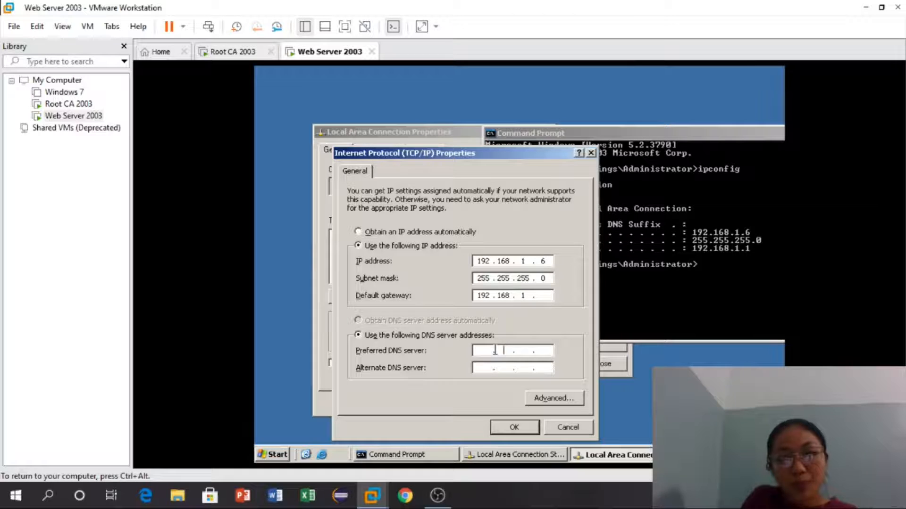
{"action": "left_click", "coordinate": [483, 352]}
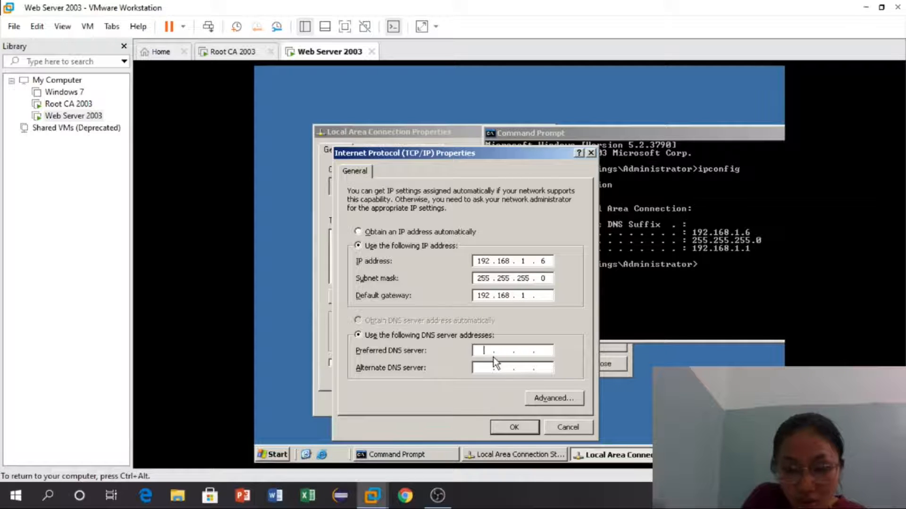
{"action": "type", "text": "192 . "}
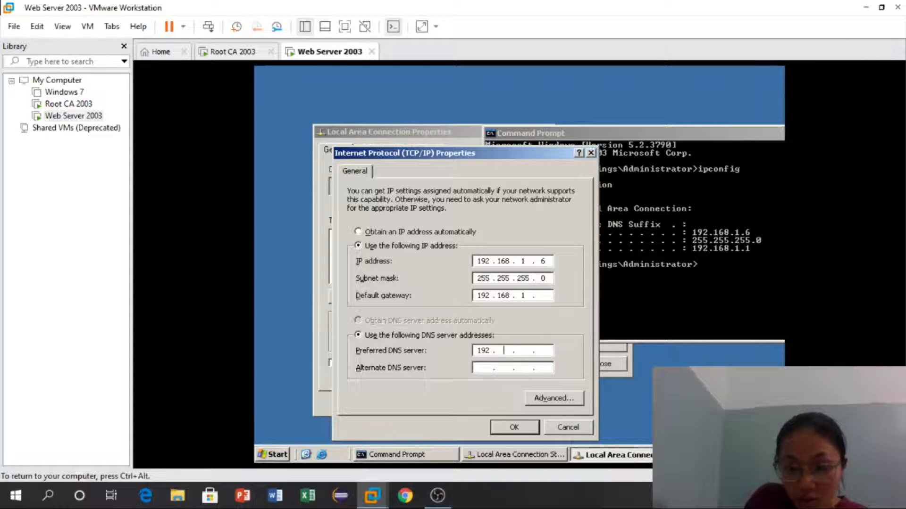
{"action": "type", "text": "168 . 1"}
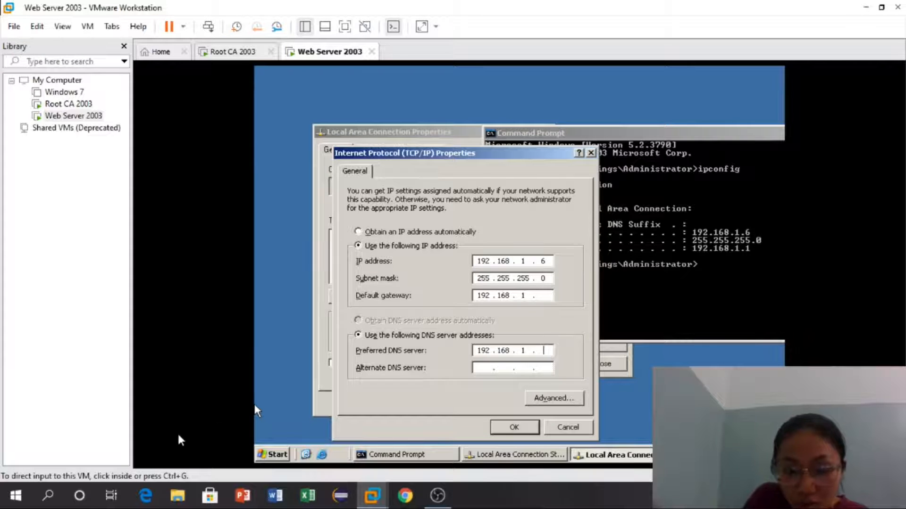
{"action": "type", "text": "26"}
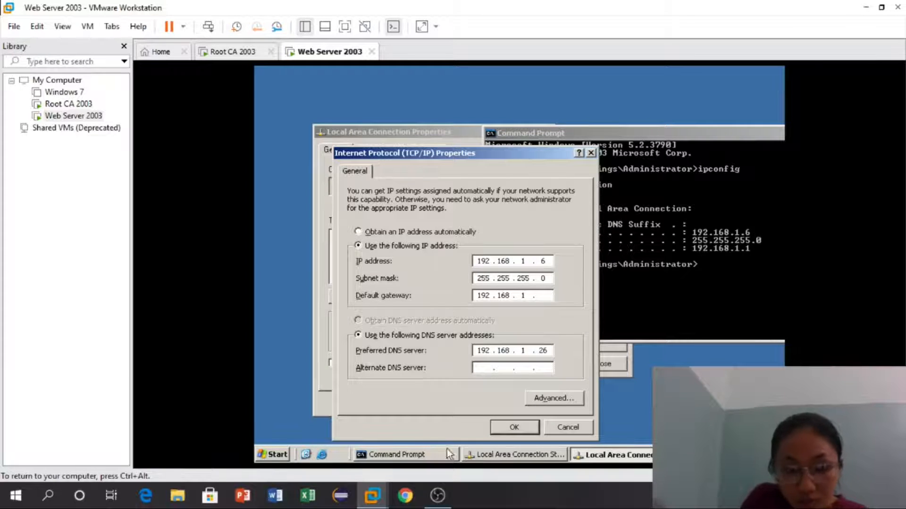
Step: Open the Root CA 2003 machine's Internet Protocol (TCP/IP) properties and compare its address settings with those of Web Server 2003
{"action": "left_click", "coordinate": [231, 51]}
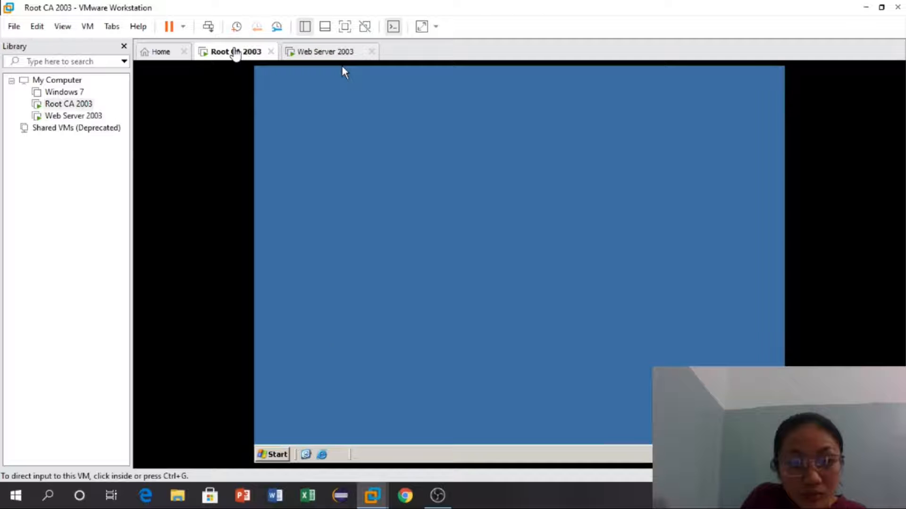
{"action": "left_click", "coordinate": [278, 455]}
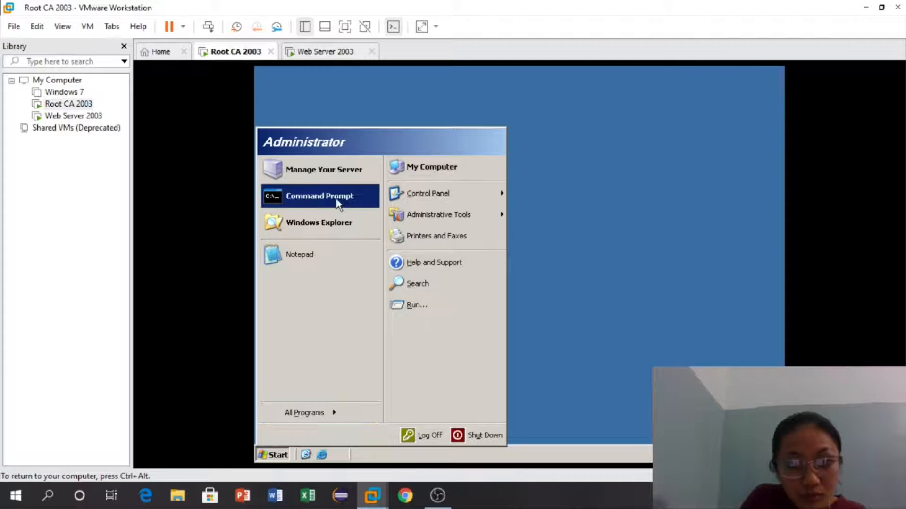
{"action": "mouse_move", "coordinate": [483, 201]}
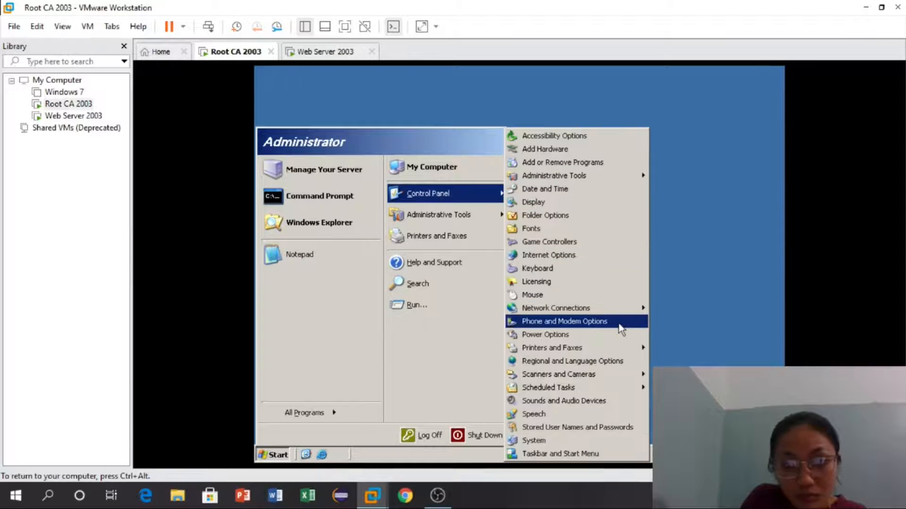
{"action": "mouse_move", "coordinate": [640, 308]}
{"action": "left_click", "coordinate": [665, 322]}
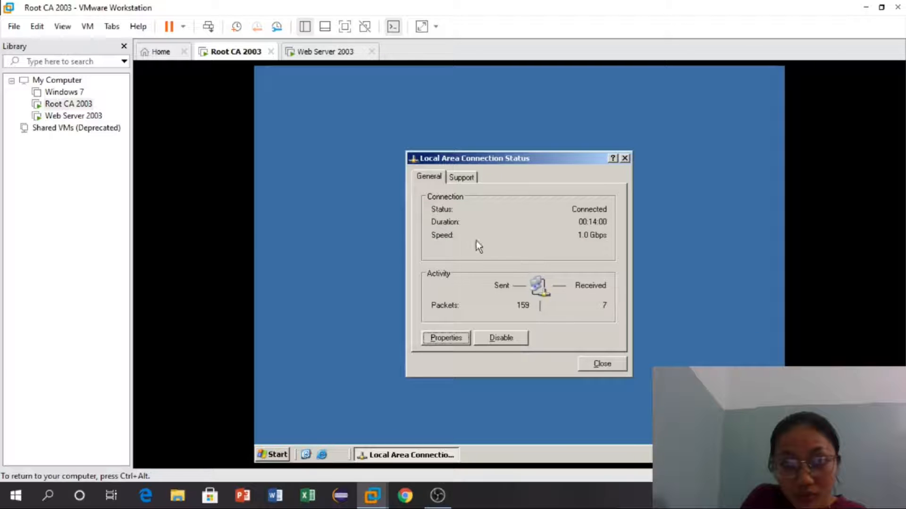
{"action": "left_click", "coordinate": [453, 344]}
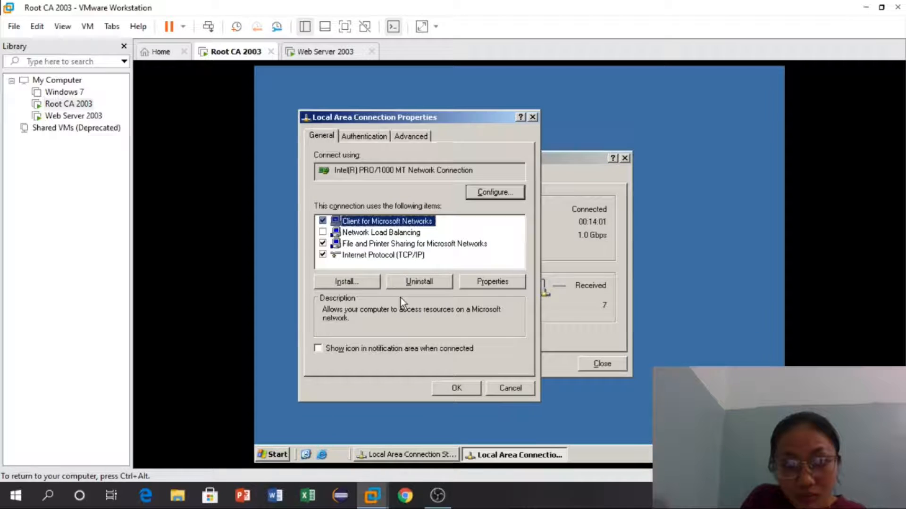
{"action": "double_click", "coordinate": [386, 258]}
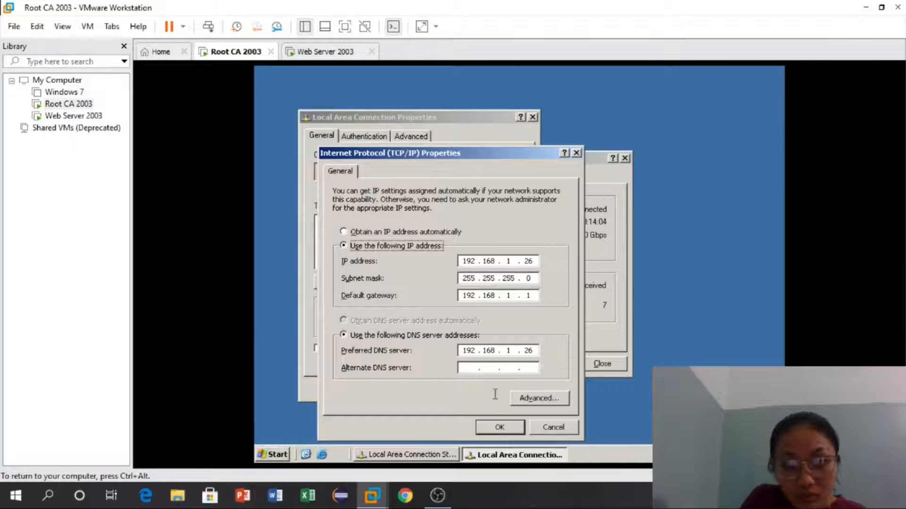
{"action": "left_click", "coordinate": [295, 56]}
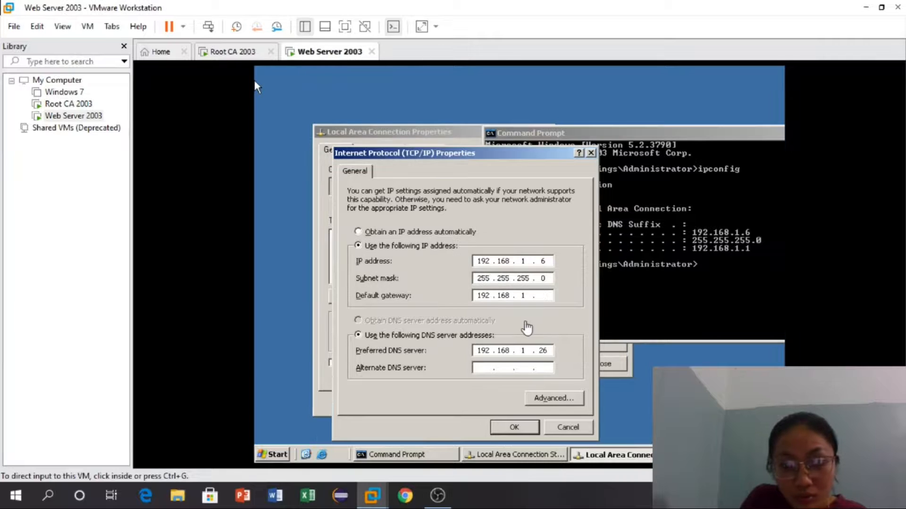
{"action": "left_click", "coordinate": [246, 56]}
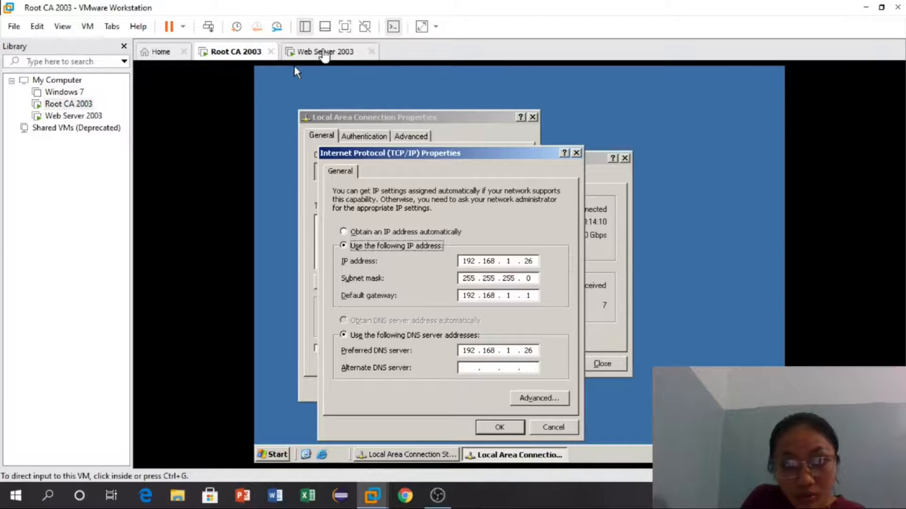
Step: Return to Web Server 2003, confirm the TCP/IP and Local Area Connection properties, and dismiss the system notification
{"action": "left_click", "coordinate": [324, 52]}
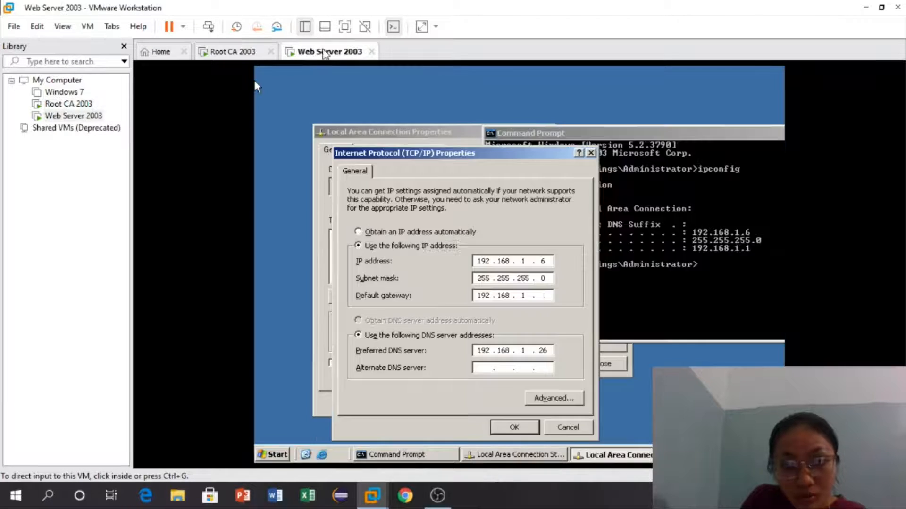
{"action": "left_click", "coordinate": [519, 430]}
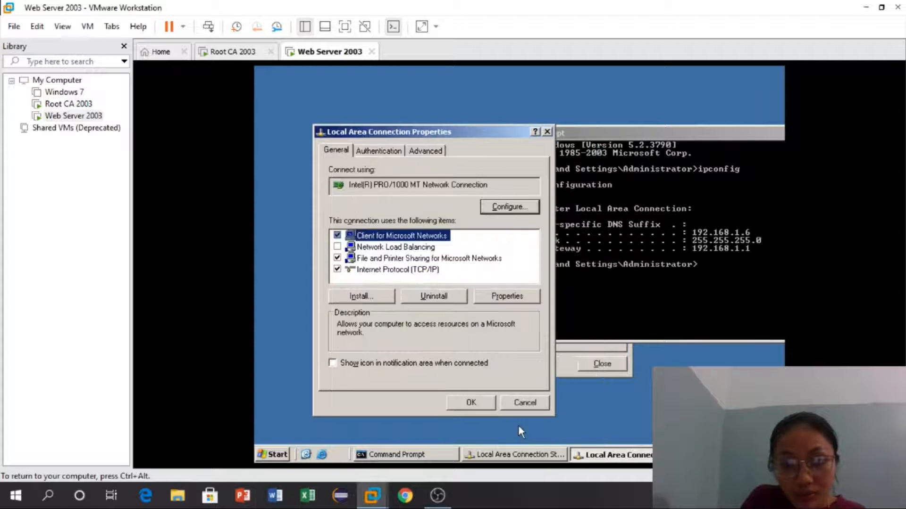
{"action": "left_click", "coordinate": [463, 403]}
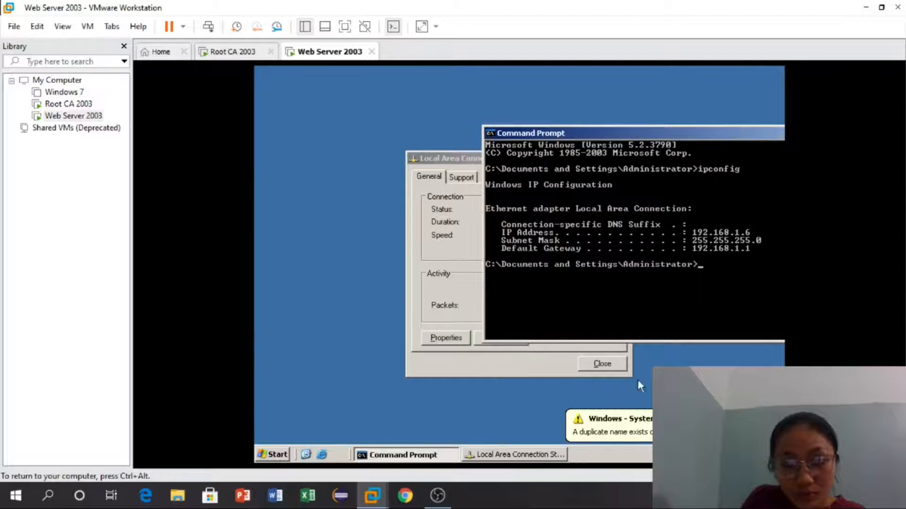
{"action": "left_click", "coordinate": [700, 419]}
Step: Close the Command Prompt and the Local Area Connection Status window on the Web Server 2003 machine
{"action": "left_click", "coordinate": [716, 133]}
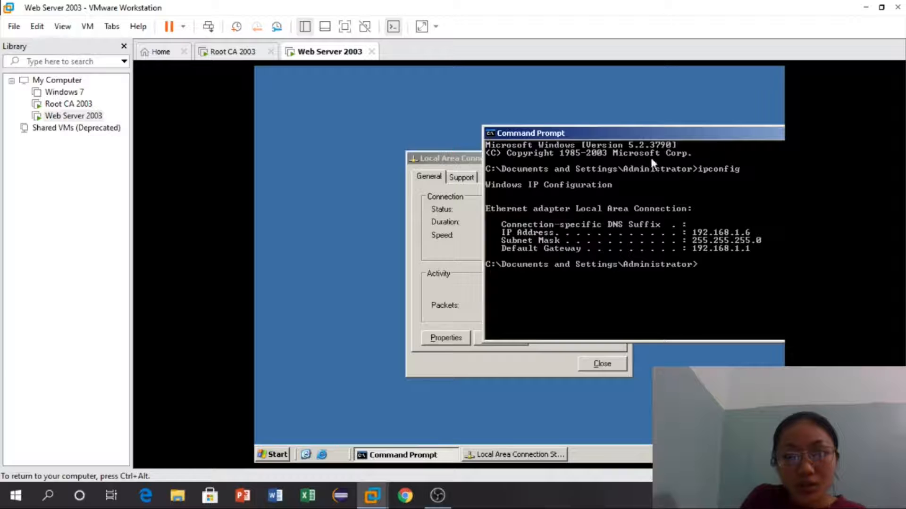
{"action": "left_click_drag", "start_coordinate": [698, 136], "coordinate": [598, 155]}
{"action": "left_click_drag", "start_coordinate": [752, 152], "coordinate": [583, 187]}
{"action": "left_click", "coordinate": [654, 188]}
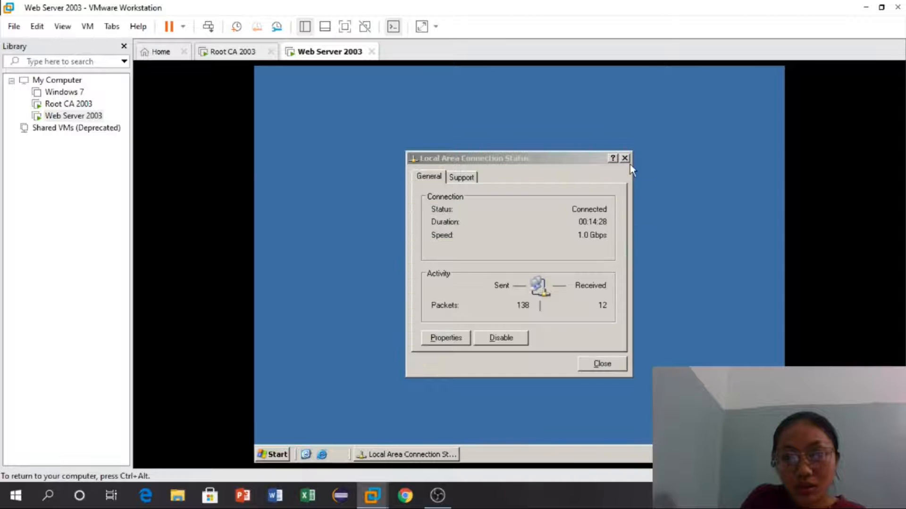
{"action": "left_click", "coordinate": [601, 363]}
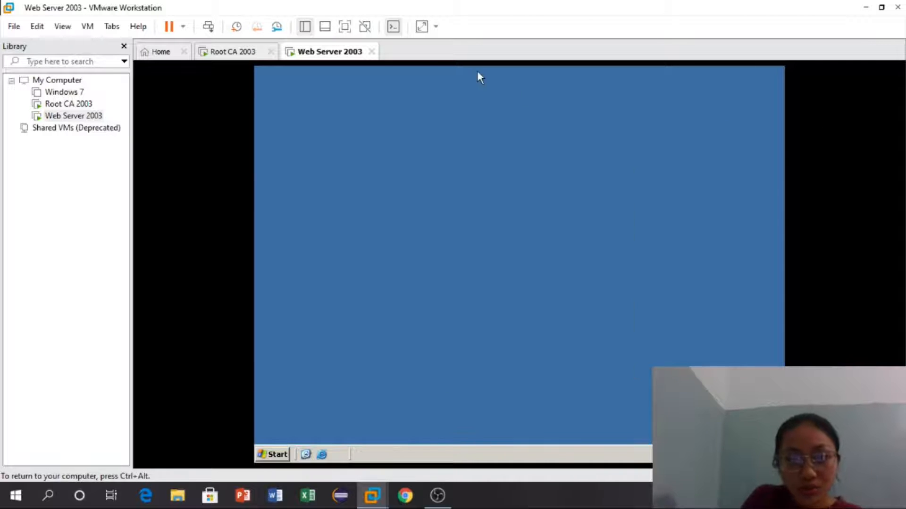
Step: Switch to Root CA 2003, confirm its TCP/IP and connection properties, and close the Local Area Connection Status window
{"action": "key", "text": "ctrl+alt"}
{"action": "left_click", "coordinate": [216, 62]}
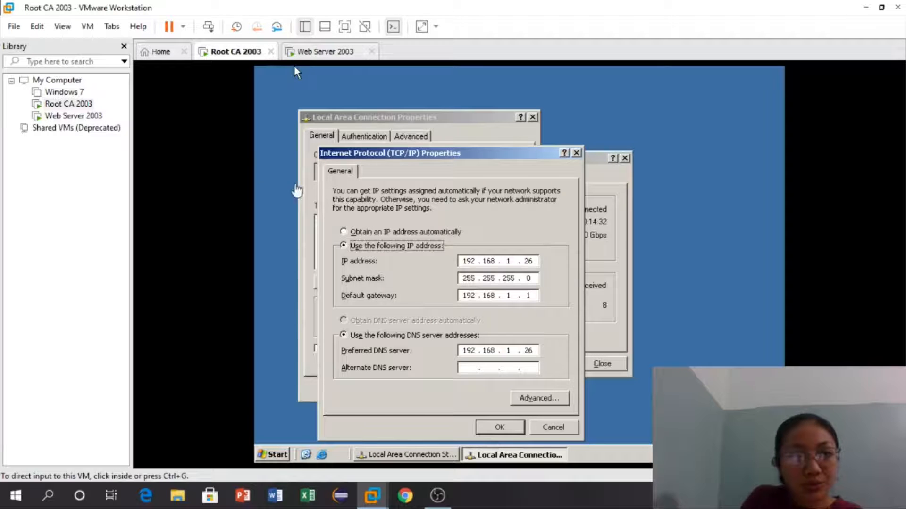
{"action": "left_click", "coordinate": [296, 72]}
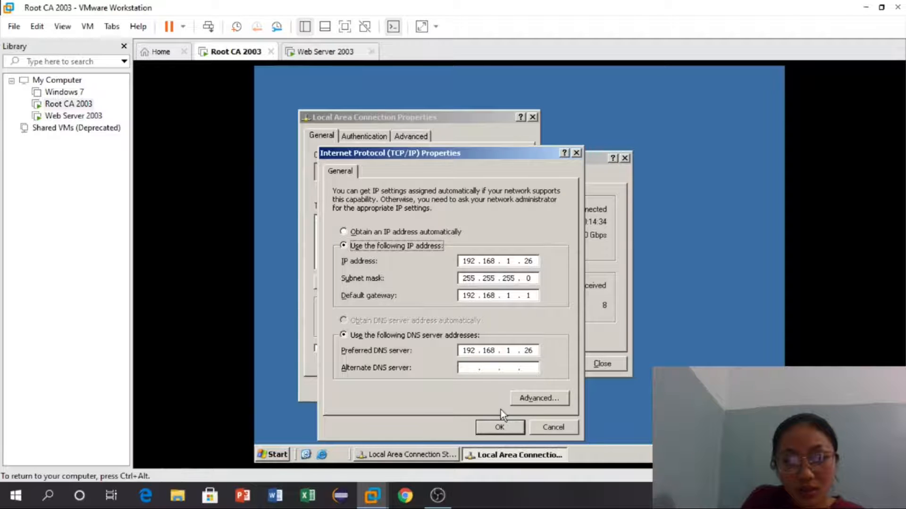
{"action": "left_click", "coordinate": [501, 427]}
{"action": "left_click", "coordinate": [457, 388]}
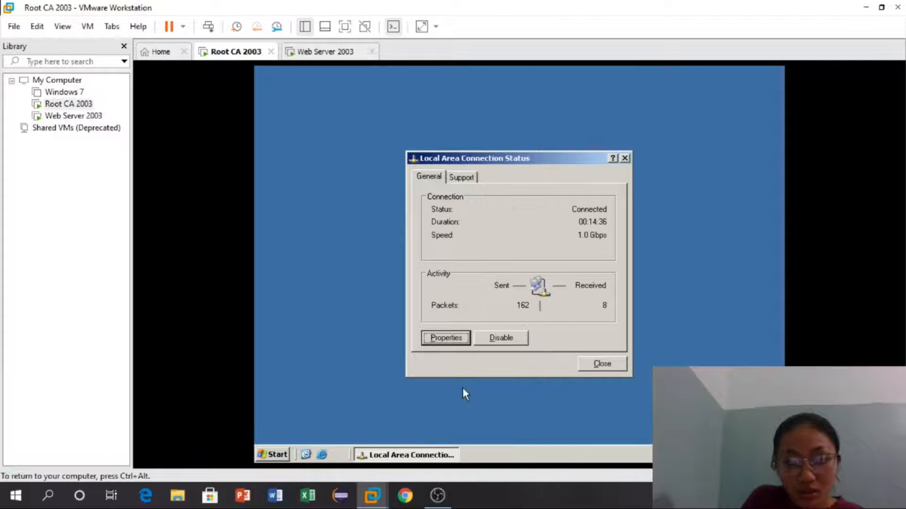
{"action": "left_click", "coordinate": [601, 365]}
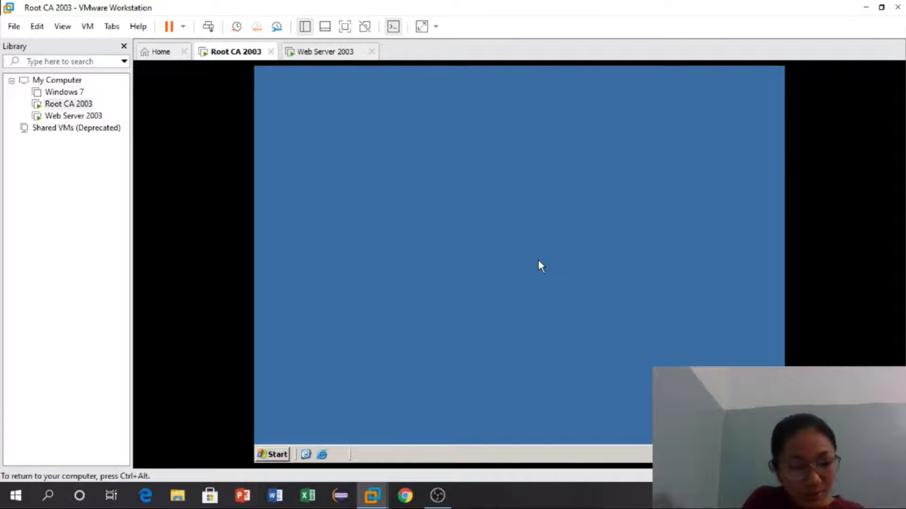
Step: Run dcpromo on Root CA 2003 and advance the Active Directory Installation Wizard to the Domain Controller Type page
{"action": "left_click", "coordinate": [282, 454]}
{"action": "left_click", "coordinate": [405, 306]}
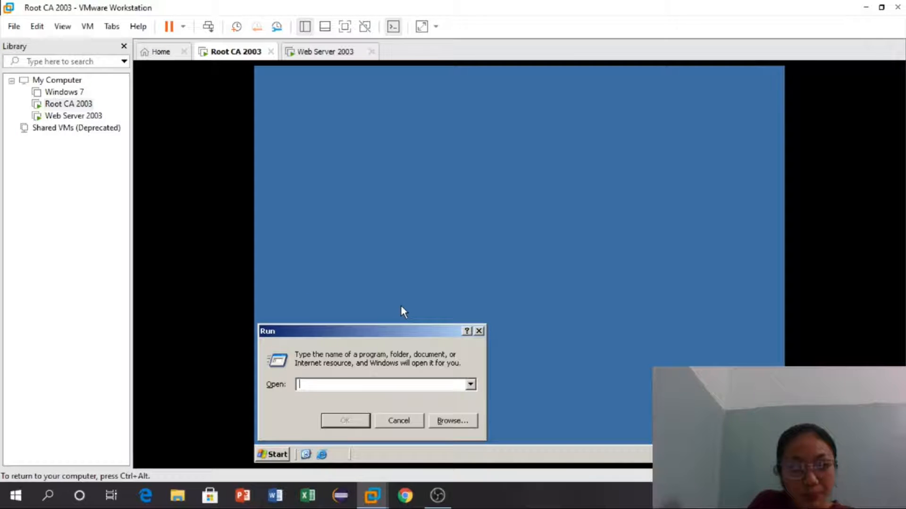
{"action": "type", "text": "dcpromo"}
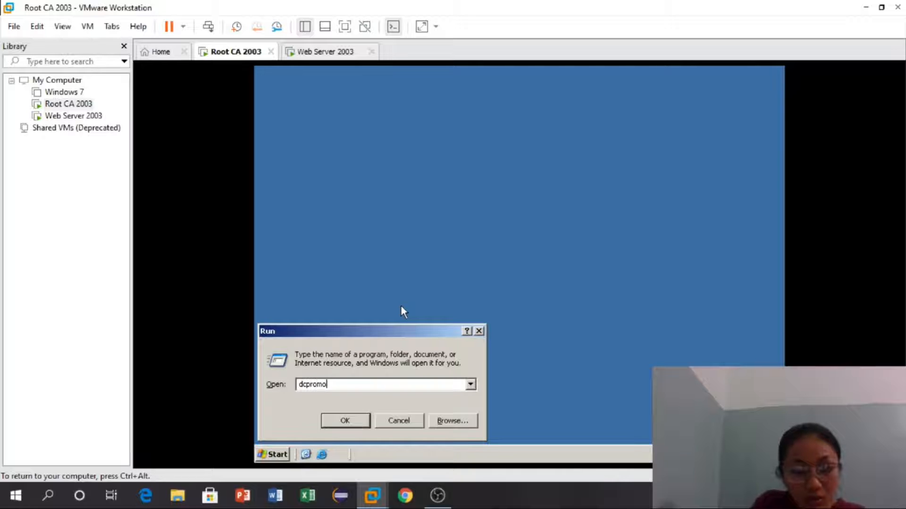
{"action": "left_click", "coordinate": [337, 426]}
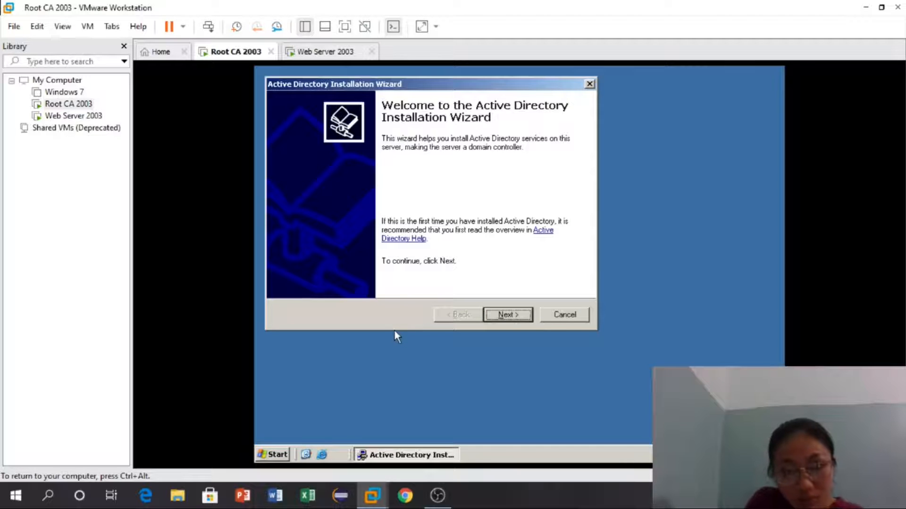
{"action": "left_click", "coordinate": [492, 320]}
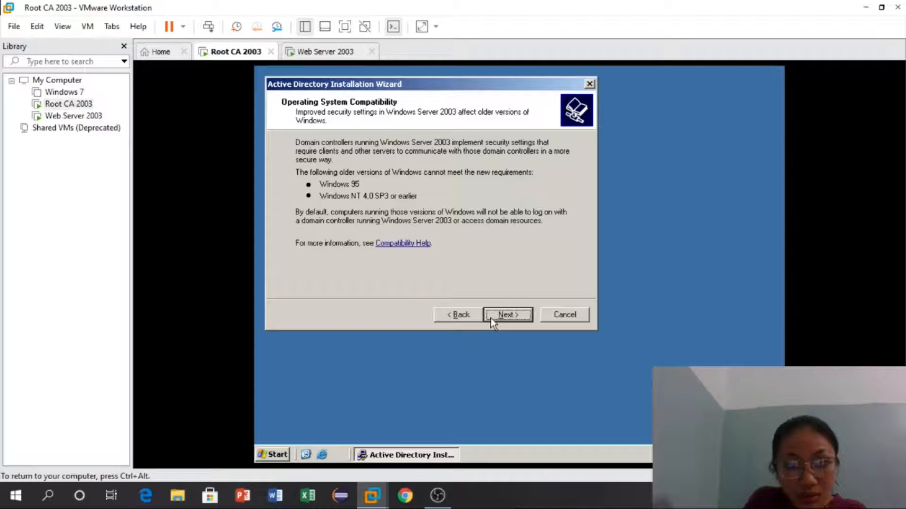
{"action": "left_click", "coordinate": [493, 317]}
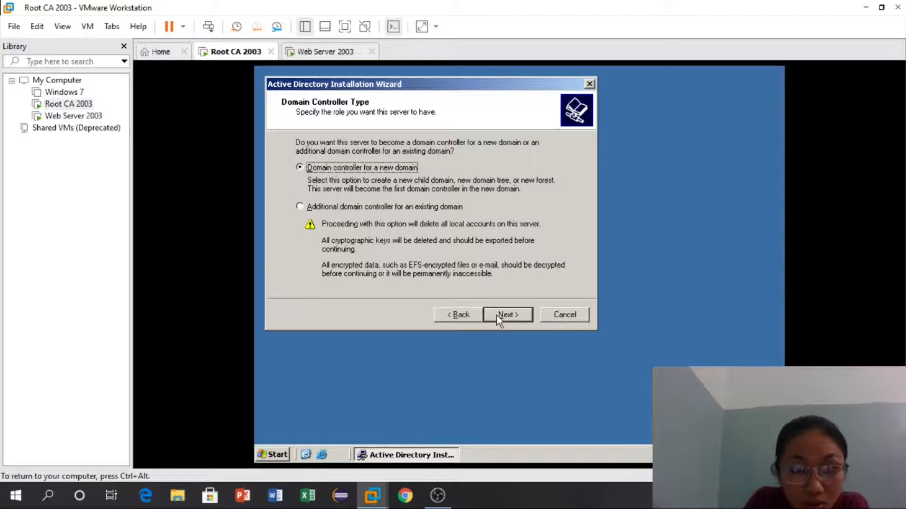
Step: Choose a domain controller for a new domain in a new forest and enter hanu.vn as its full DNS name
{"action": "left_click", "coordinate": [496, 315]}
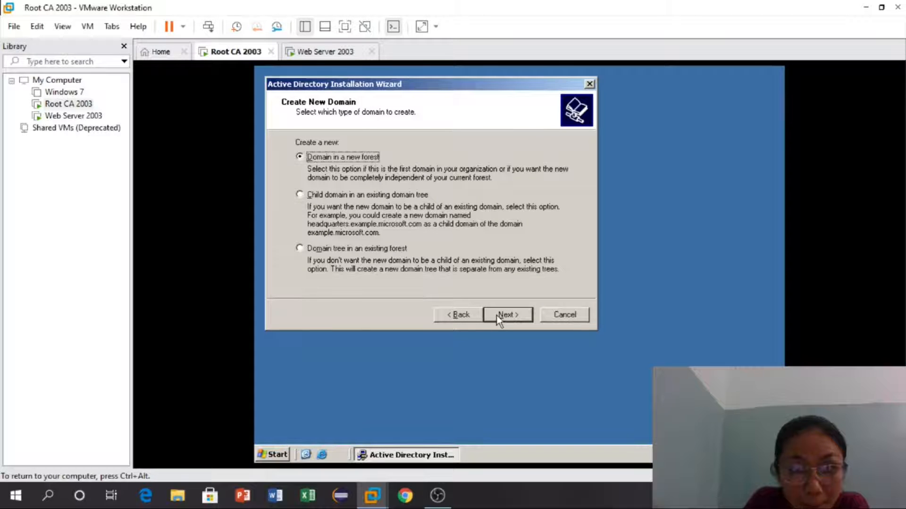
{"action": "left_click", "coordinate": [497, 315]}
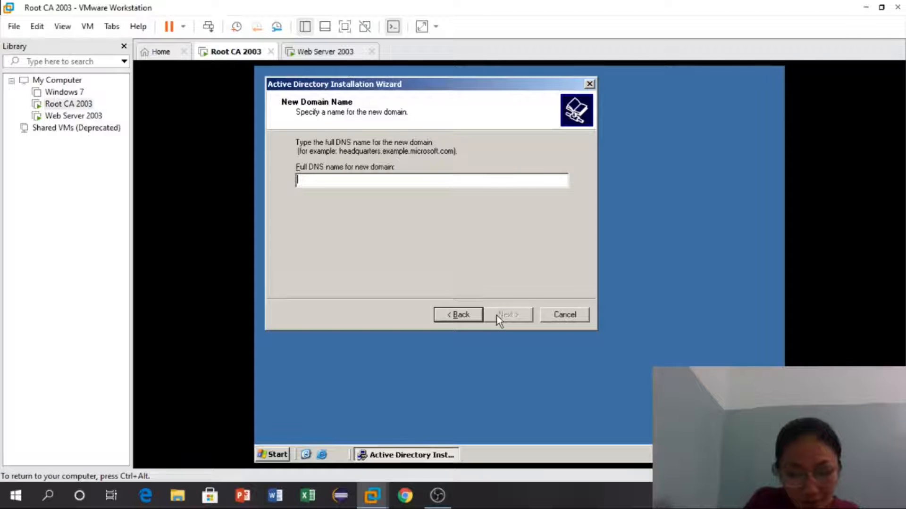
{"action": "type", "text": "Nanu.vn"}
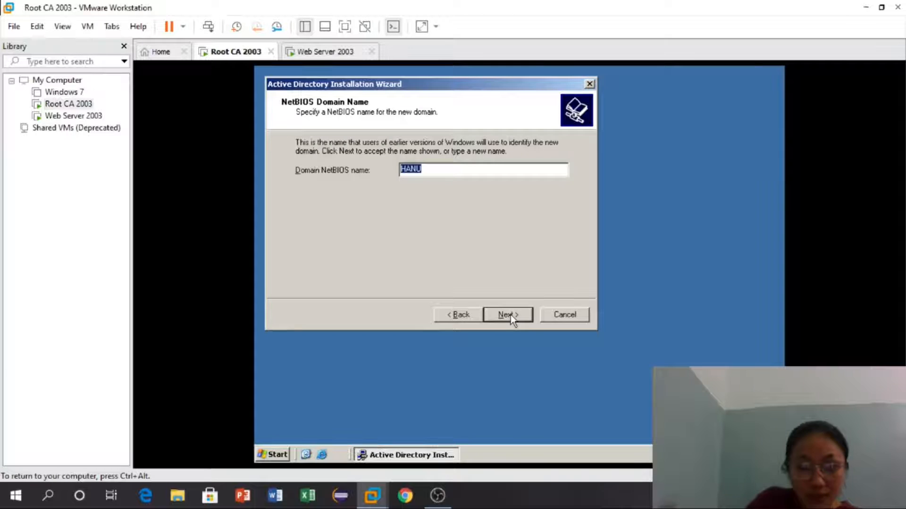
Step: Set the domain's NetBIOS name to ROOT and continue to the database and log folder settings
{"action": "key", "text": "BackSpace"}
{"action": "type", "text": "ROOT"}
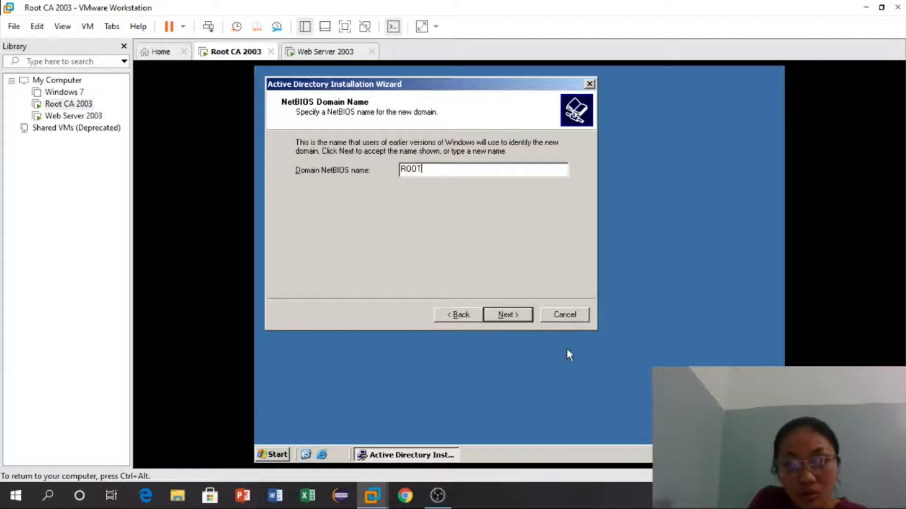
{"action": "left_click", "coordinate": [500, 315]}
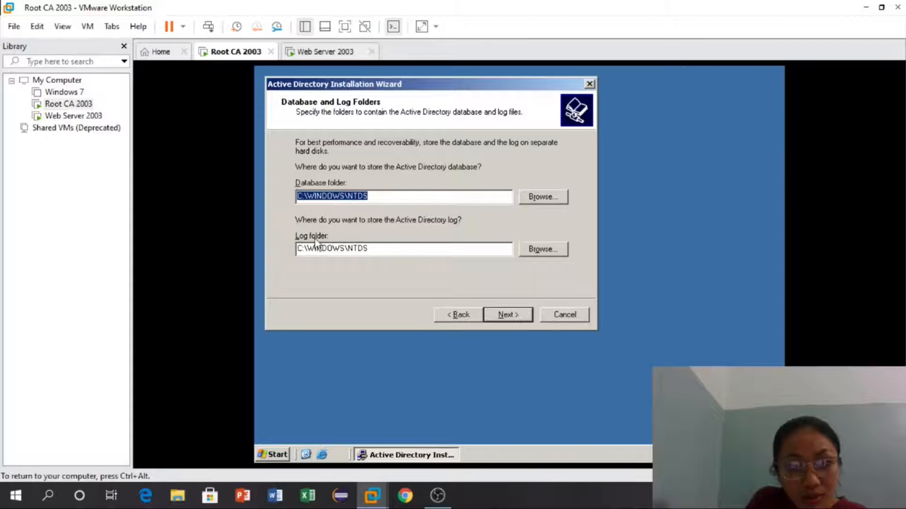
Step: Accept the default database, log and SYSVOL folders, DNS server installation on this computer, and permissions for Windows 2000 or Server 2003 only
{"action": "left_click", "coordinate": [514, 315]}
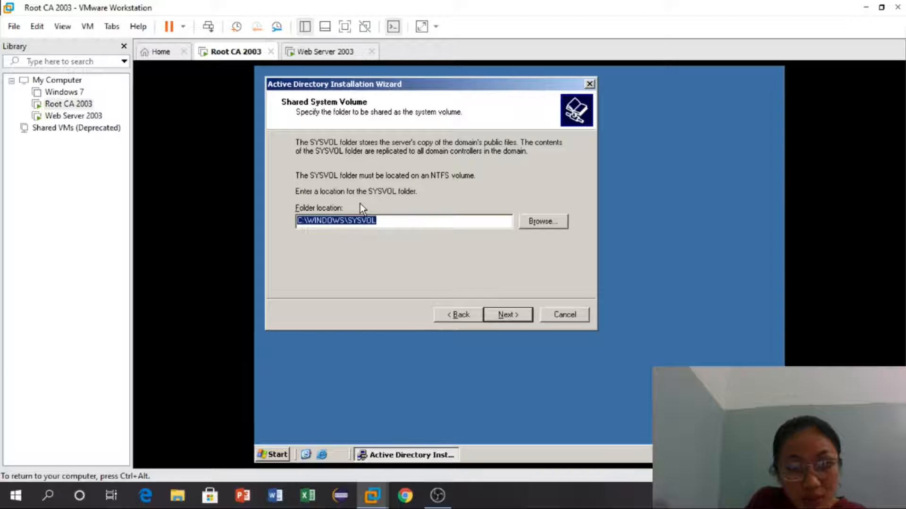
{"action": "left_click", "coordinate": [503, 315]}
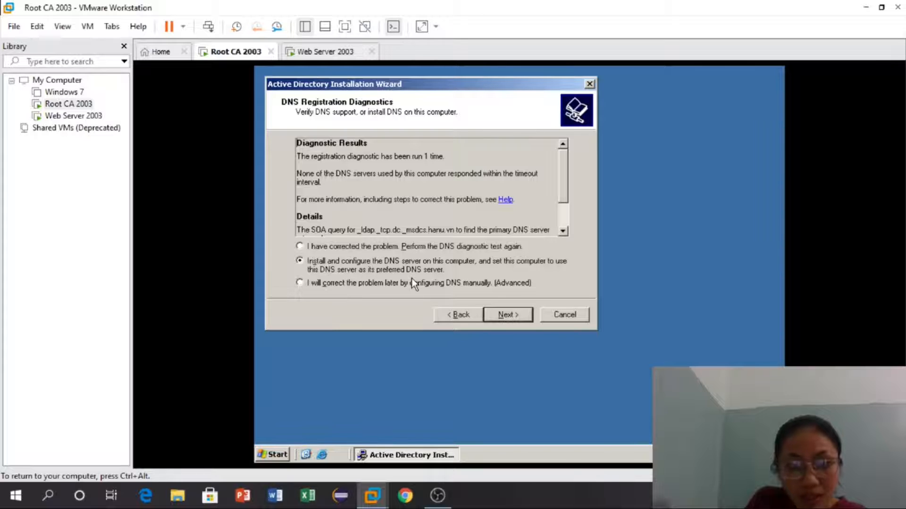
{"action": "left_click", "coordinate": [498, 313]}
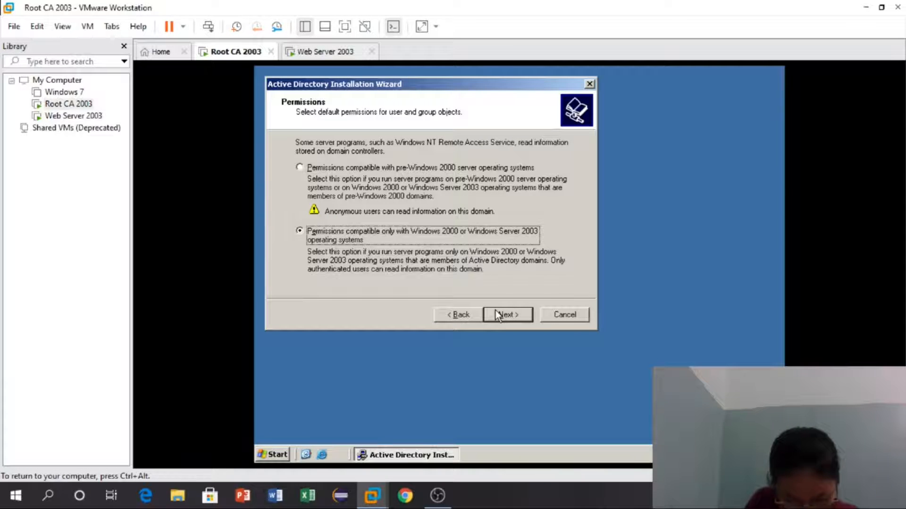
{"action": "left_click", "coordinate": [498, 315]}
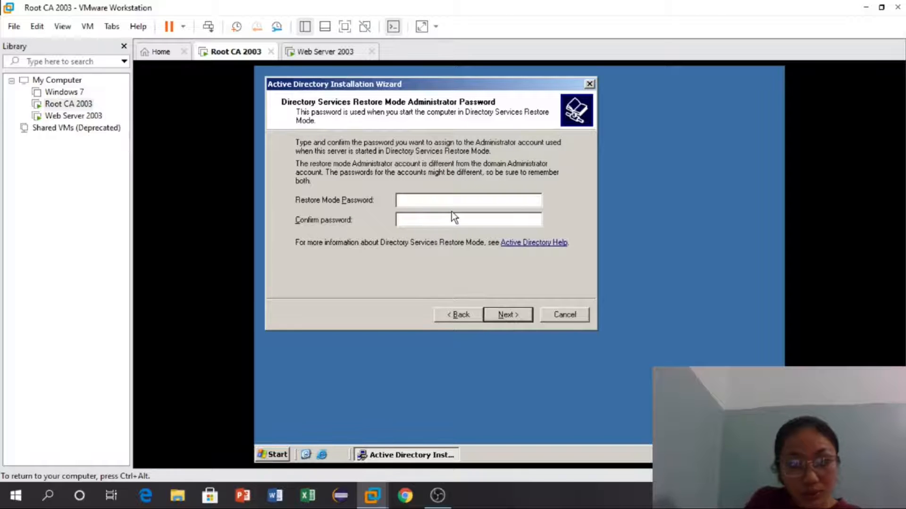
Step: Enter and confirm the Directory Services Restore Mode administrator password, and continue
{"action": "type", "text": "•••••••••••"}
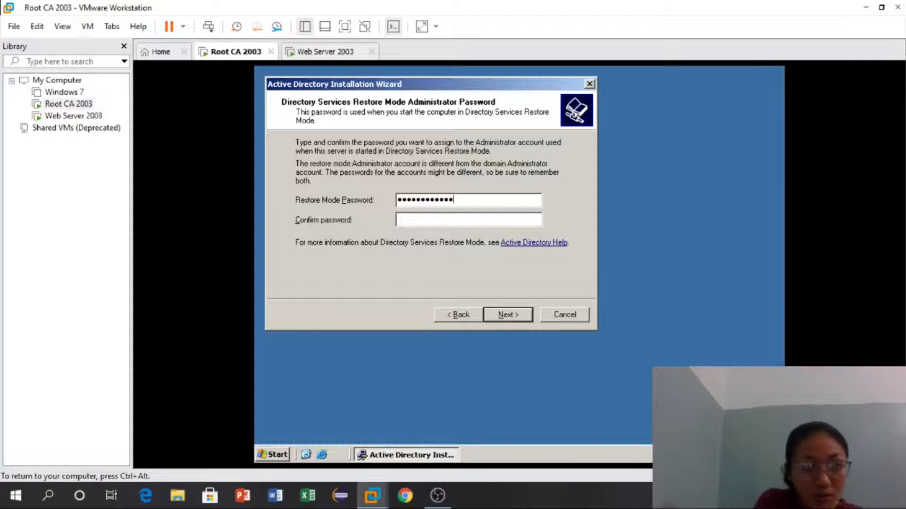
{"action": "left_click", "coordinate": [450, 218]}
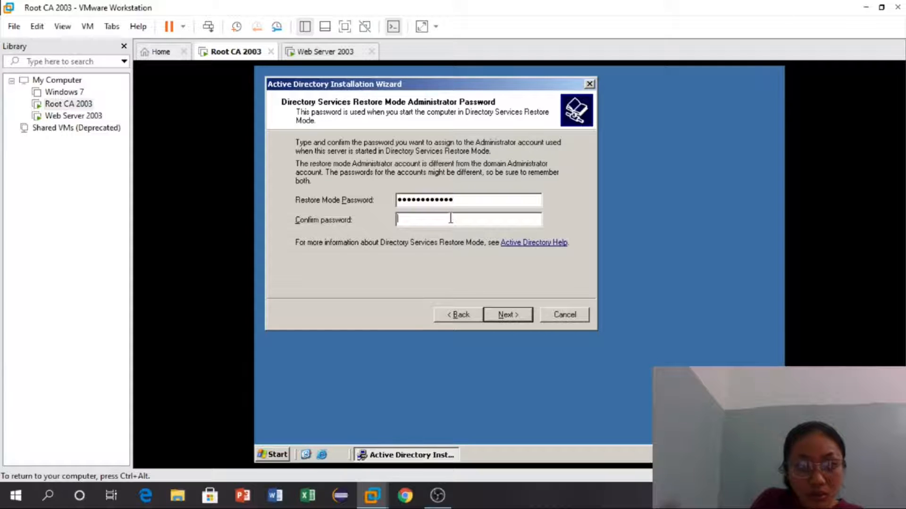
{"action": "type", "text": "•••••••"}
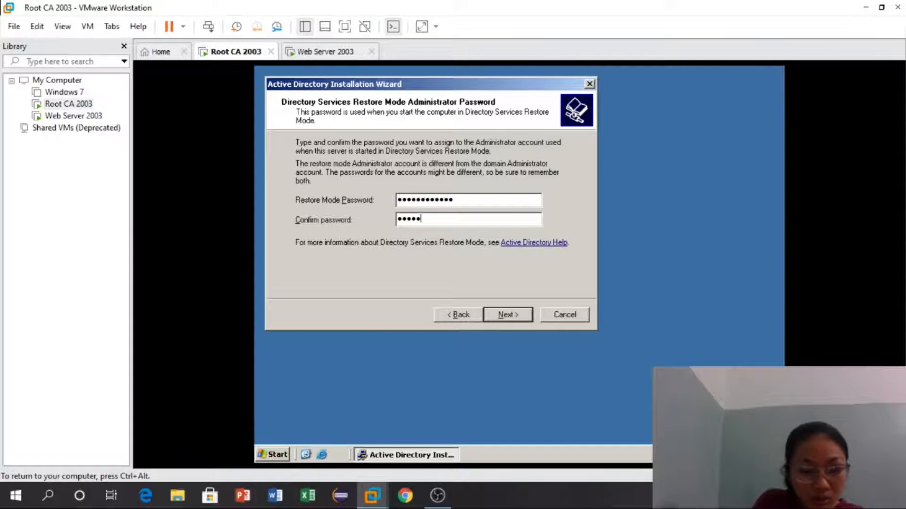
{"action": "type", "text": "•••••"}
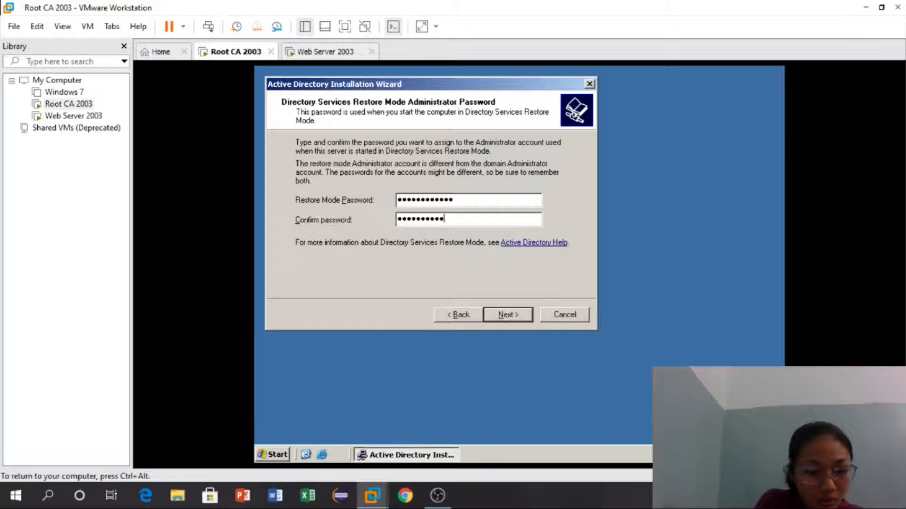
{"action": "left_click", "coordinate": [507, 317]}
Step: Run the Active Directory installation, finish the wizard, and restart Root CA 2003
{"action": "left_click", "coordinate": [505, 320]}
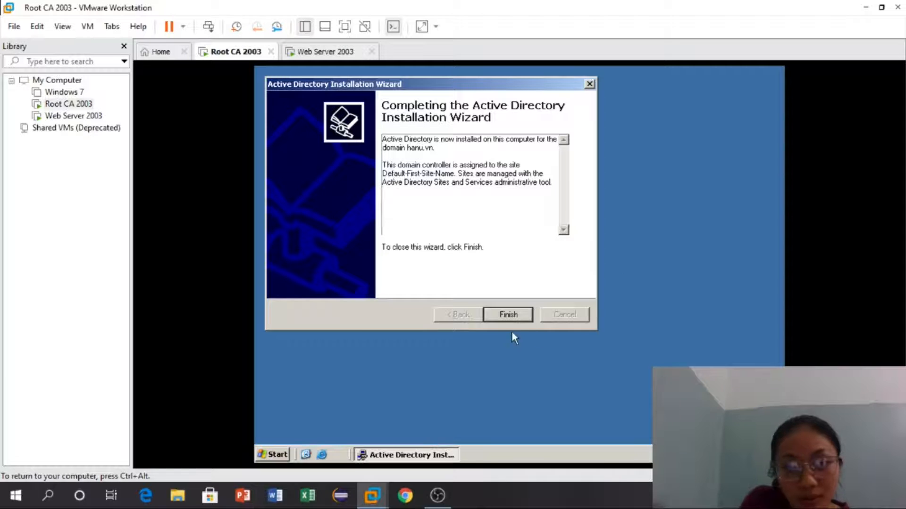
{"action": "left_click", "coordinate": [513, 316]}
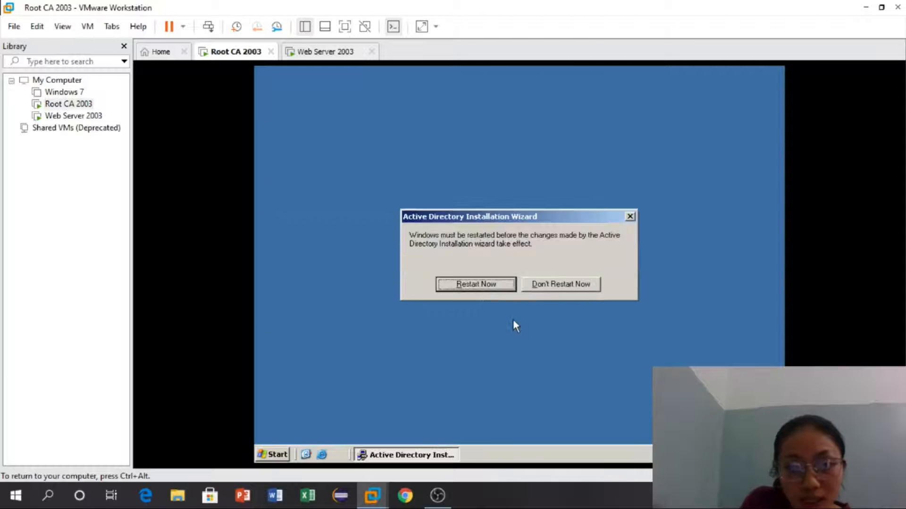
{"action": "left_click", "coordinate": [494, 290]}
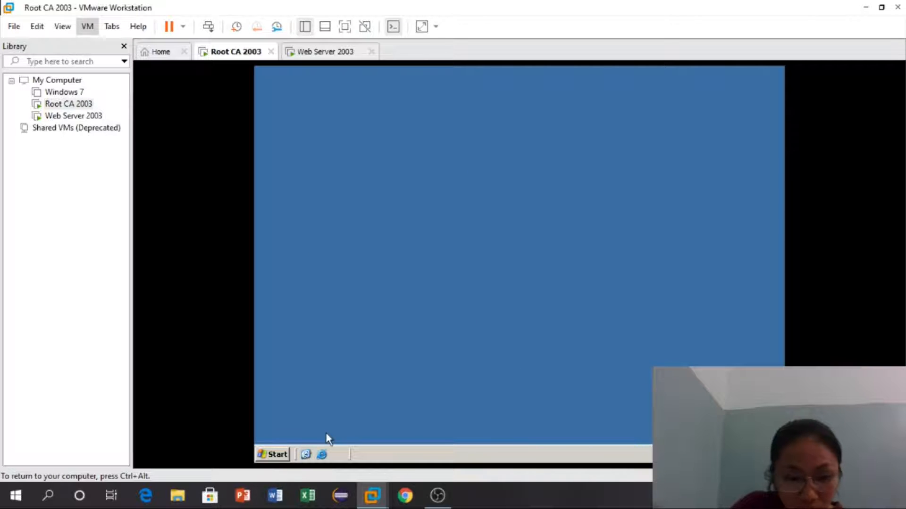
Step: Open Add or Remove Programs on Root CA 2003 and launch the Windows components setup
{"action": "left_click", "coordinate": [283, 455]}
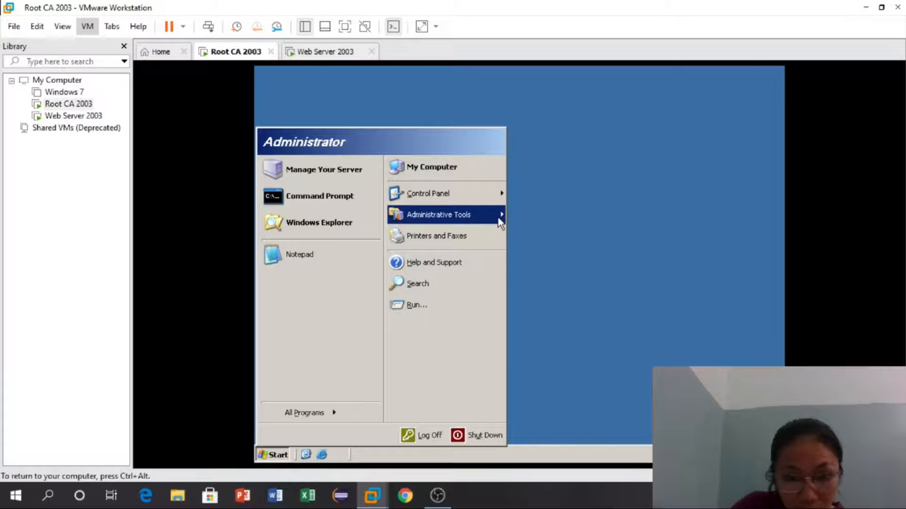
{"action": "mouse_move", "coordinate": [497, 226]}
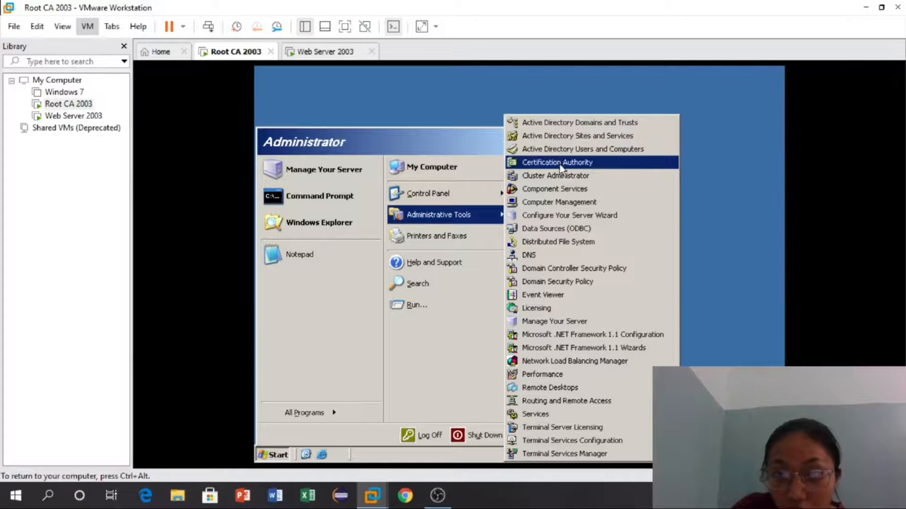
{"action": "mouse_move", "coordinate": [492, 198]}
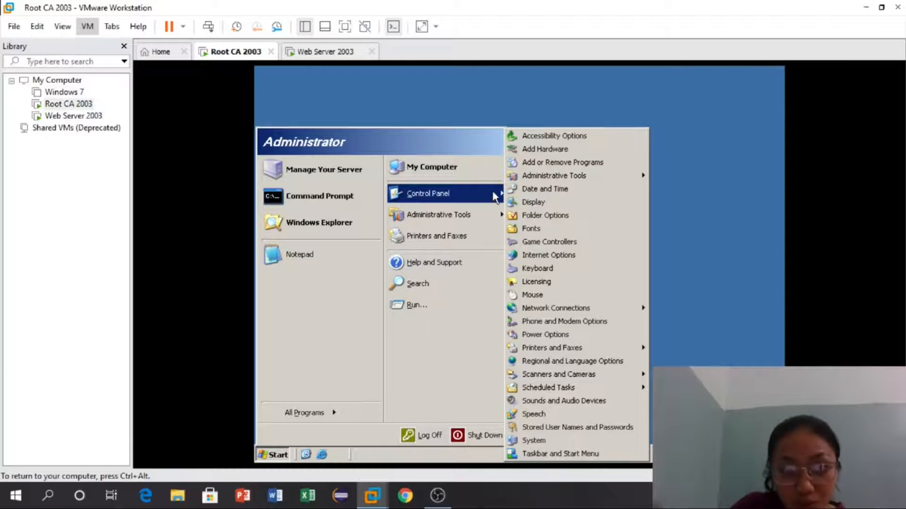
{"action": "left_click", "coordinate": [525, 166]}
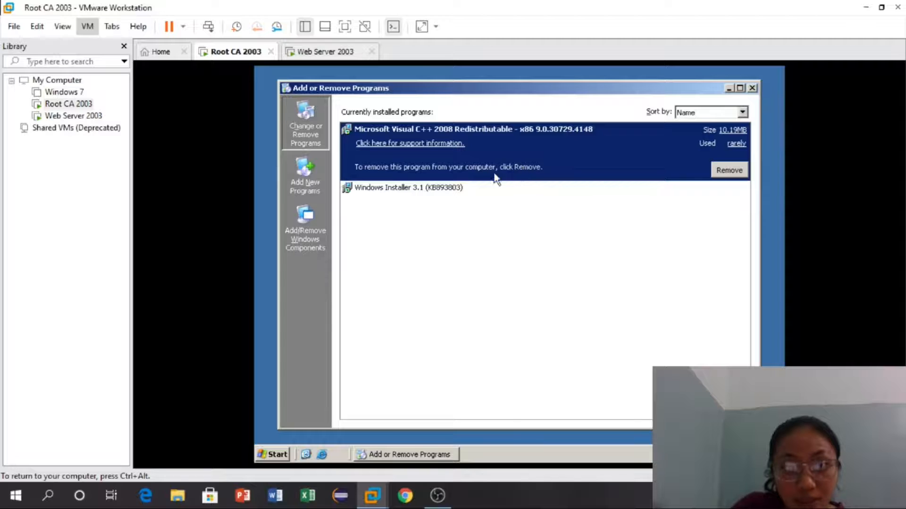
{"action": "left_click", "coordinate": [313, 233]}
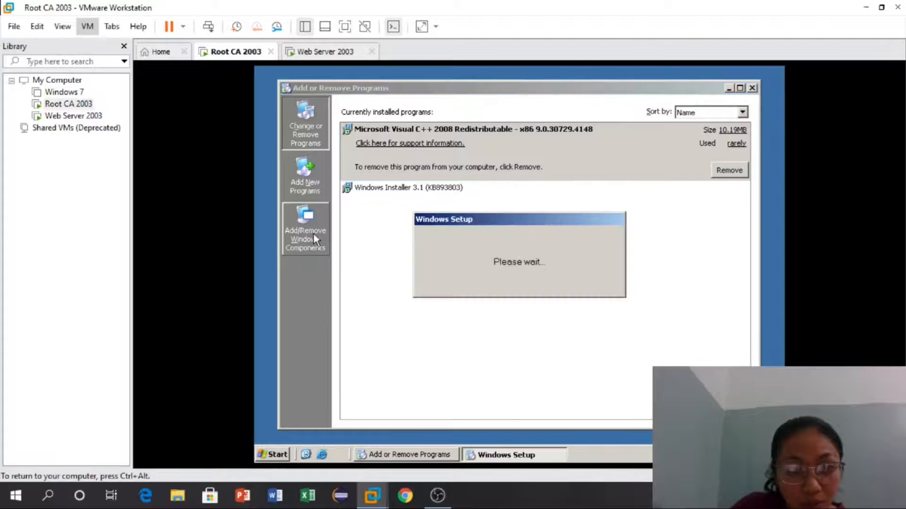
{"action": "left_click", "coordinate": [506, 298]}
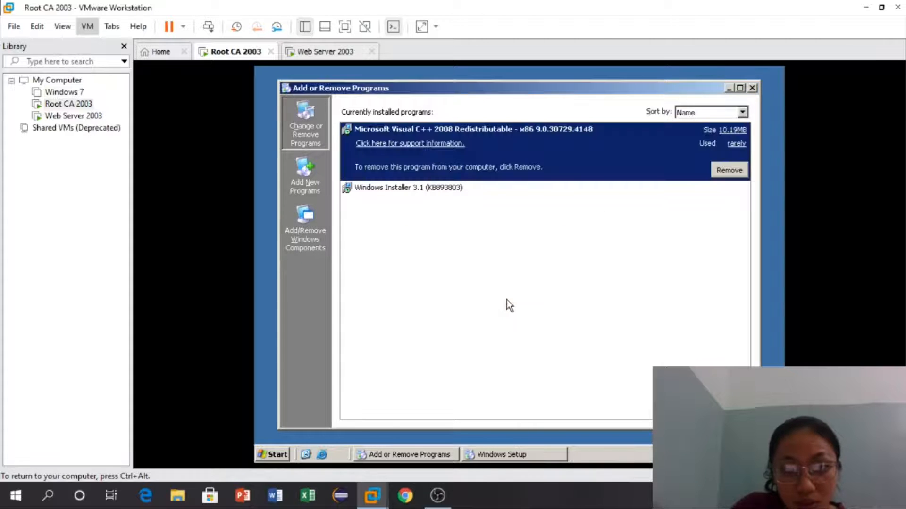
{"action": "left_click", "coordinate": [301, 228]}
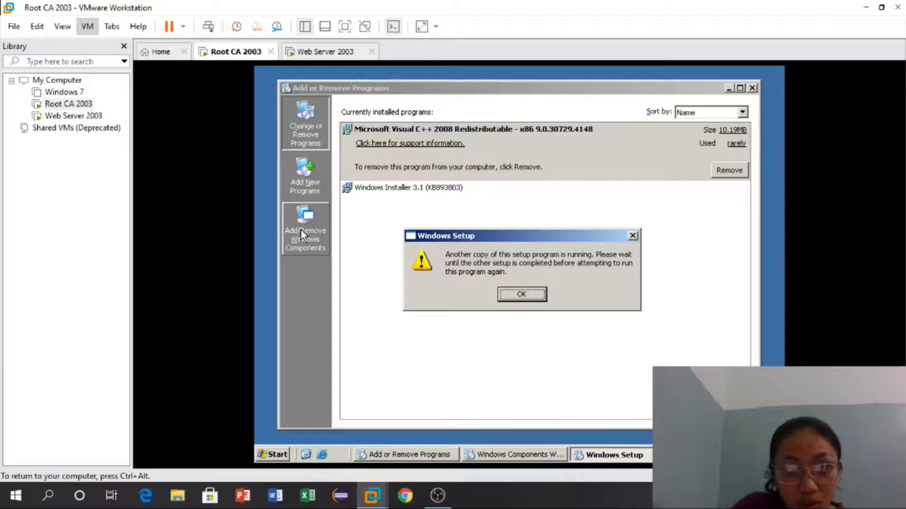
{"action": "left_click", "coordinate": [511, 295]}
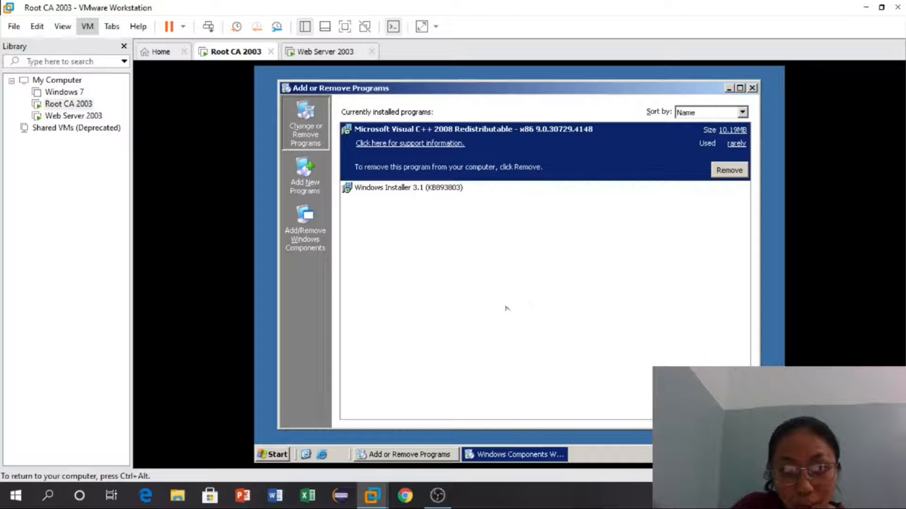
Step: Close Add or Remove Programs and select Application Server and Certificate Services for installation, accepting the machine name and domain membership restriction
{"action": "left_click", "coordinate": [425, 454]}
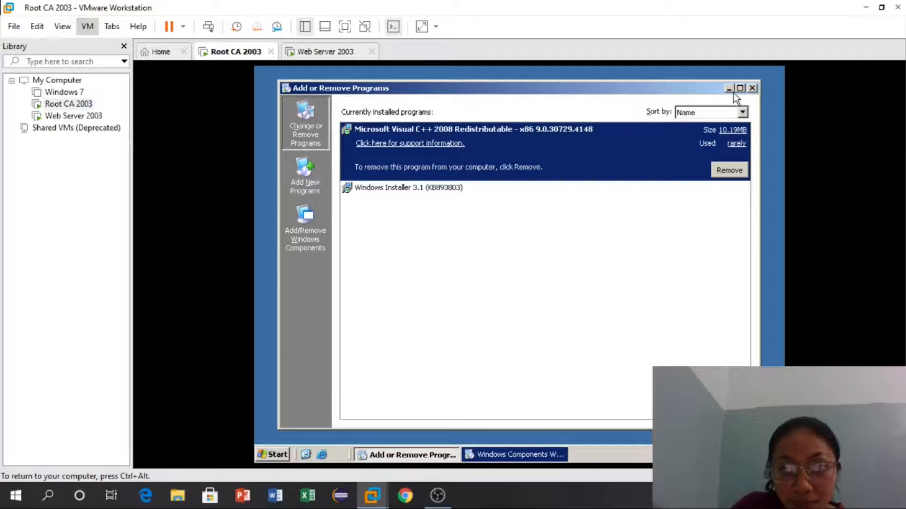
{"action": "left_click", "coordinate": [752, 90]}
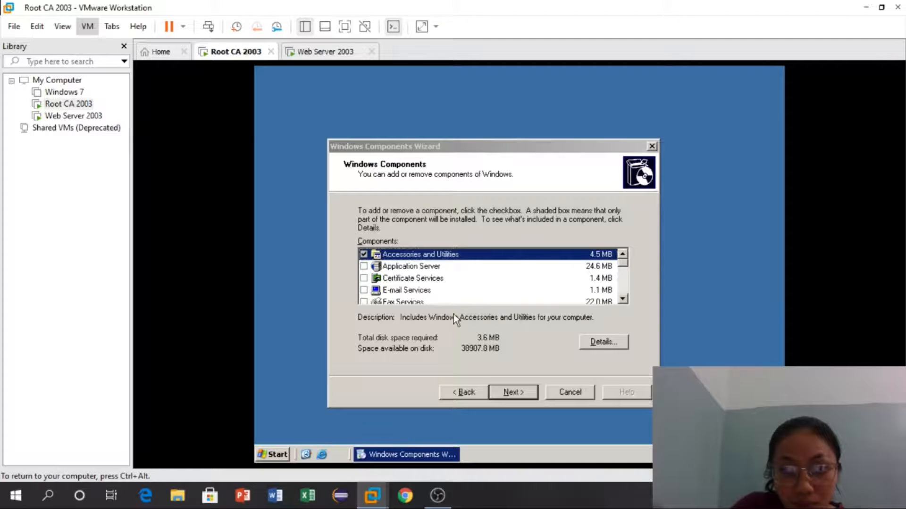
{"action": "left_click", "coordinate": [364, 267]}
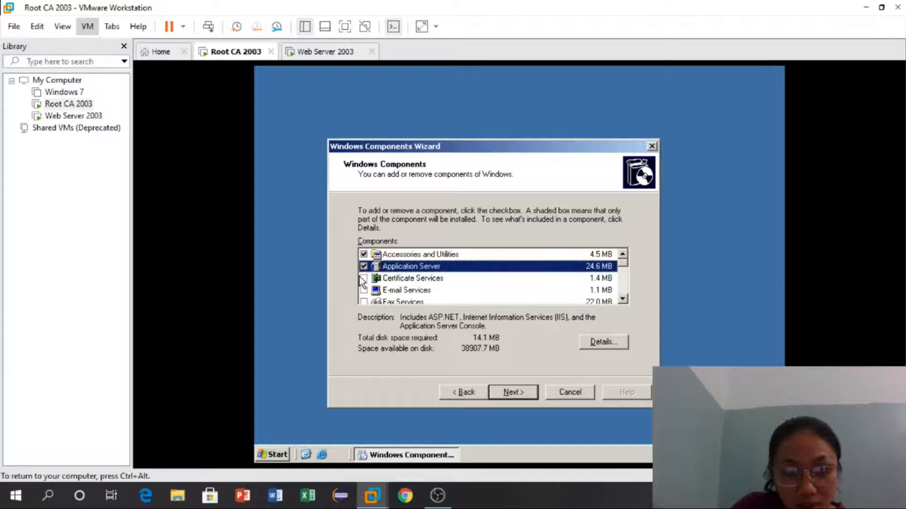
{"action": "left_click", "coordinate": [364, 279]}
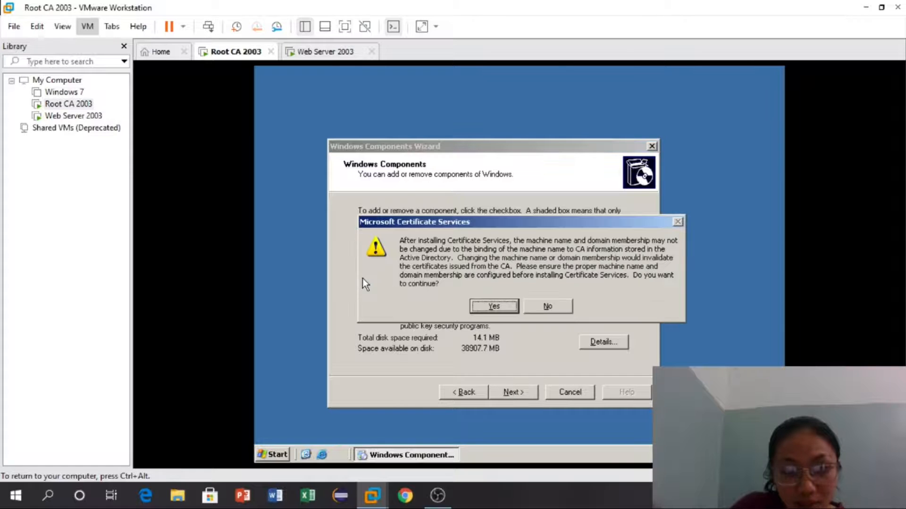
{"action": "left_click", "coordinate": [484, 309]}
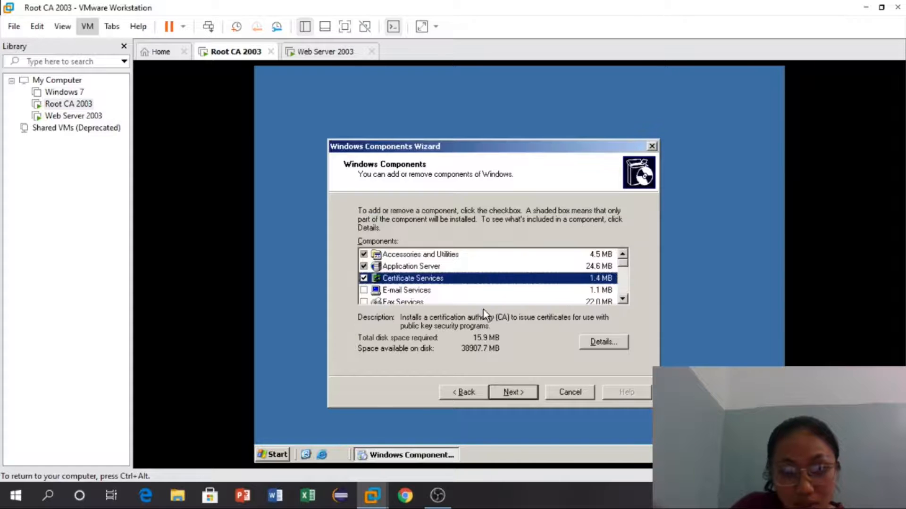
{"action": "left_click", "coordinate": [508, 391]}
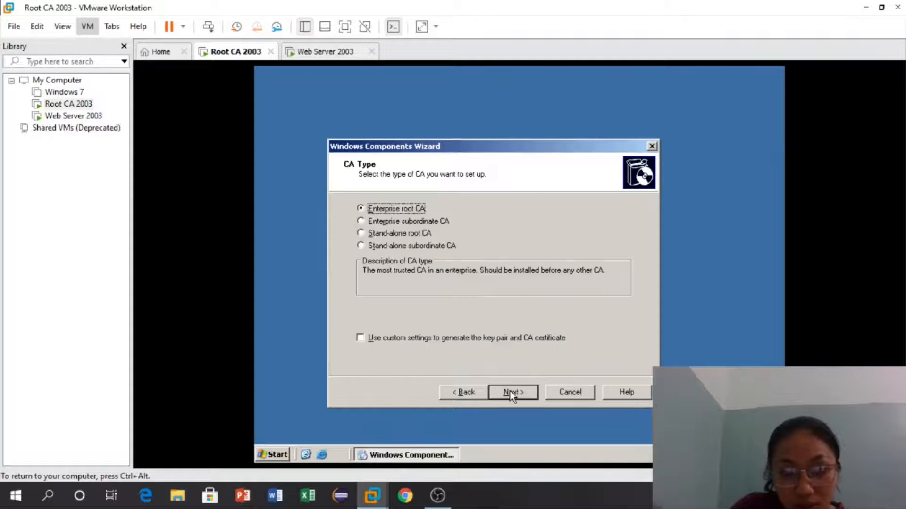
Step: Select Stand-alone root CA with custom settings for generating the key pair and CA certificate
{"action": "left_click", "coordinate": [361, 234]}
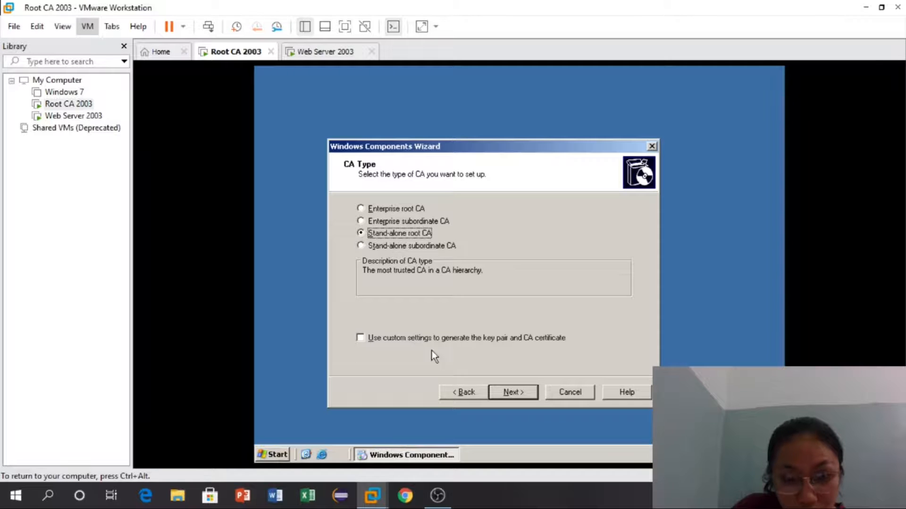
{"action": "left_click", "coordinate": [361, 337]}
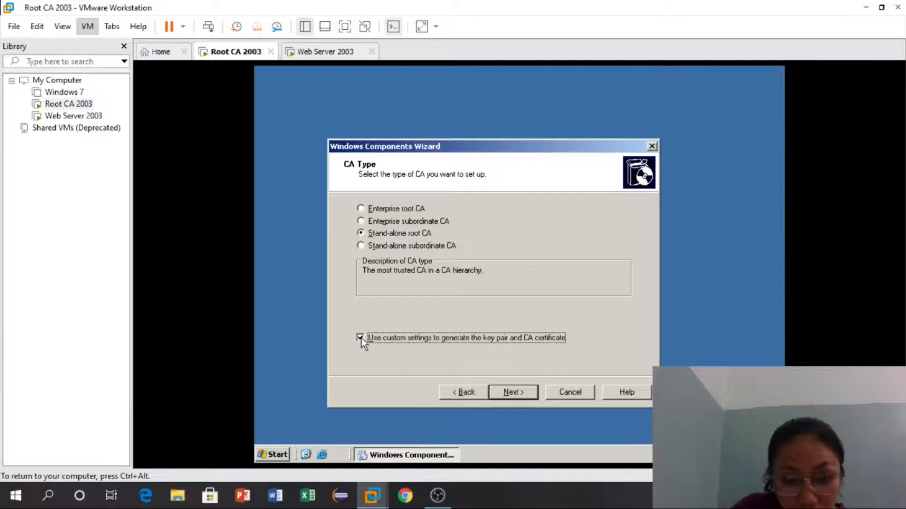
{"action": "left_click", "coordinate": [508, 399]}
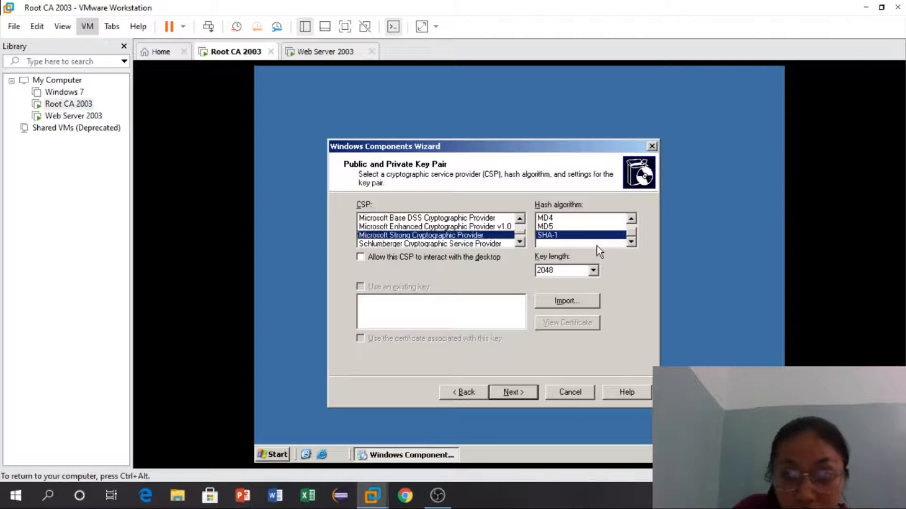
Step: Accept the Microsoft Strong Cryptographic Provider with SHA-1 and a 2048 key length, and enter root as the CA's common name
{"action": "left_click", "coordinate": [520, 393]}
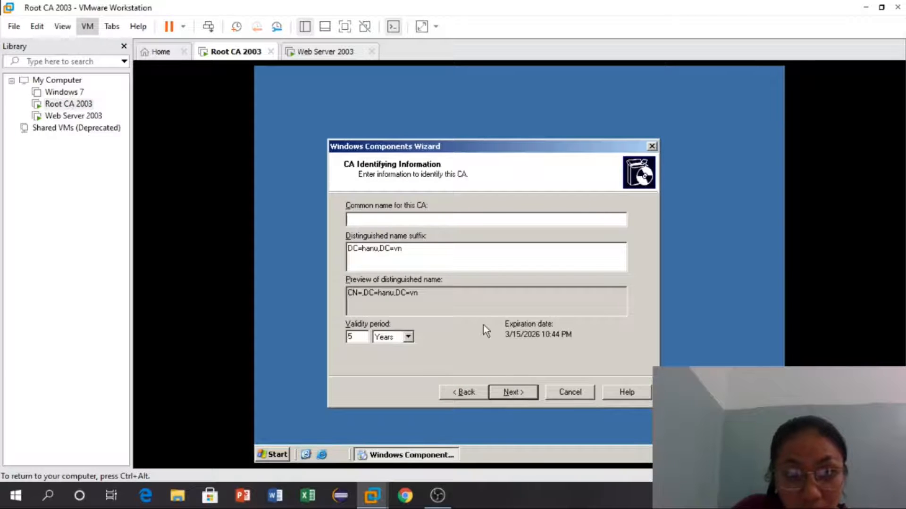
{"action": "type", "text": "root"}
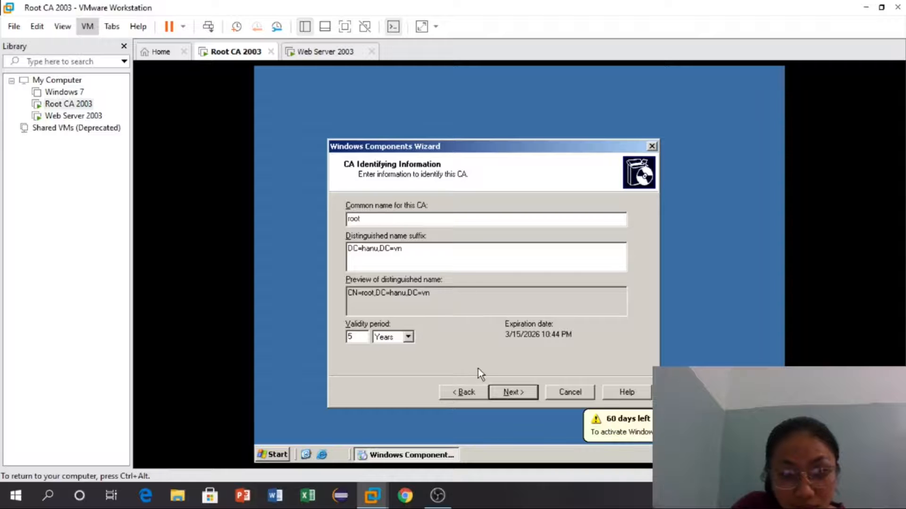
Step: Accept the 5-year validity period and default certificate database locations for the root CA, and finish the Windows components setup
{"action": "left_click", "coordinate": [504, 391]}
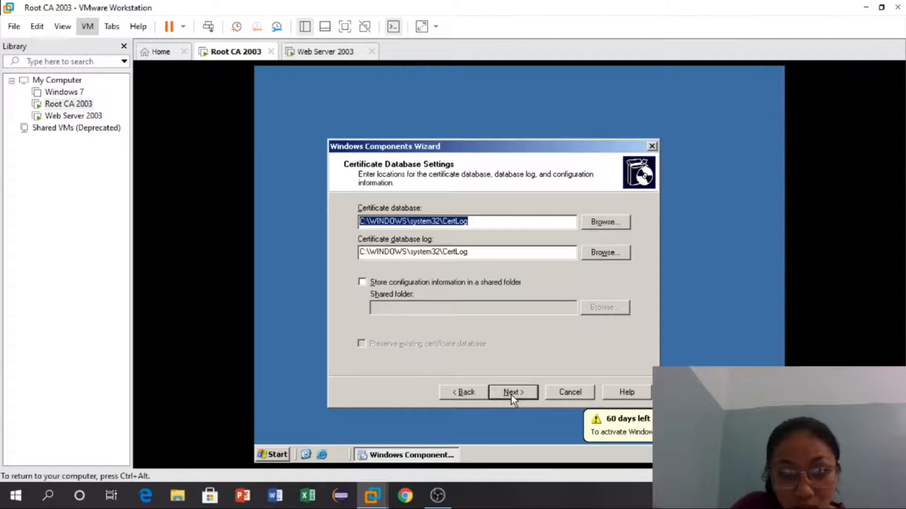
{"action": "left_click", "coordinate": [511, 394]}
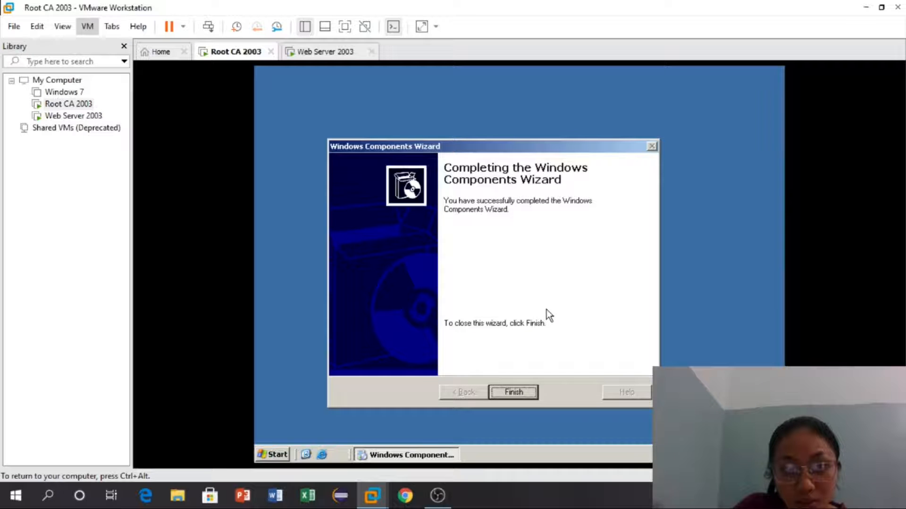
{"action": "left_click", "coordinate": [515, 393]}
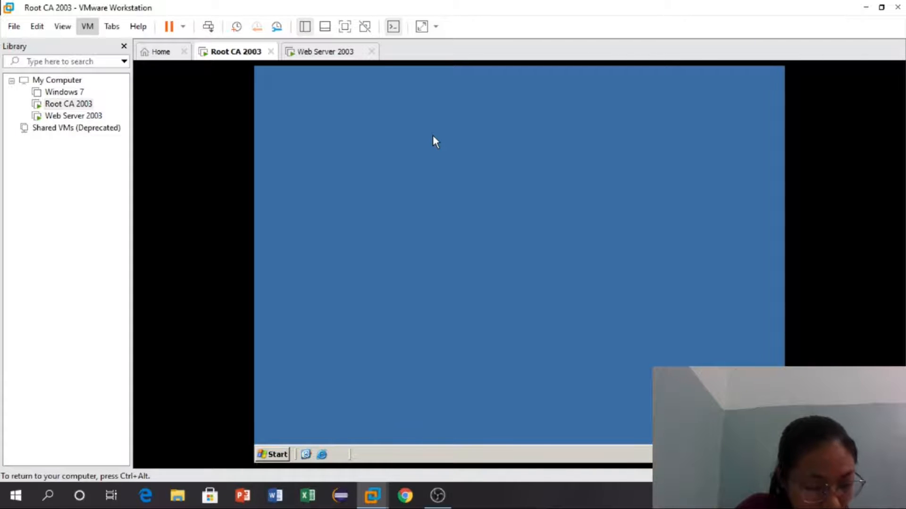
Step: Check the status of Active Server Pages among the Web Service Extensions in IIS Manager on Root CA 2003, and close the manager
{"action": "key", "text": "super"}
{"action": "mouse_move", "coordinate": [500, 216]}
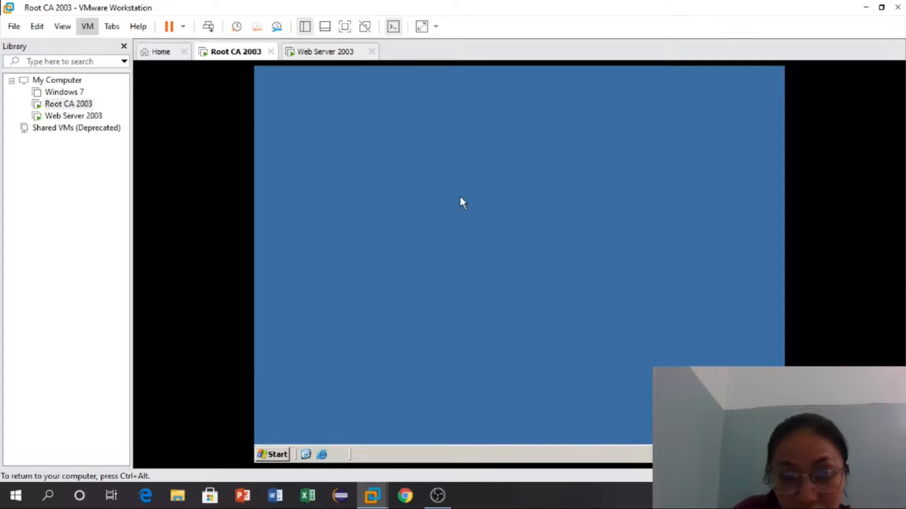
{"action": "left_click", "coordinate": [559, 159]}
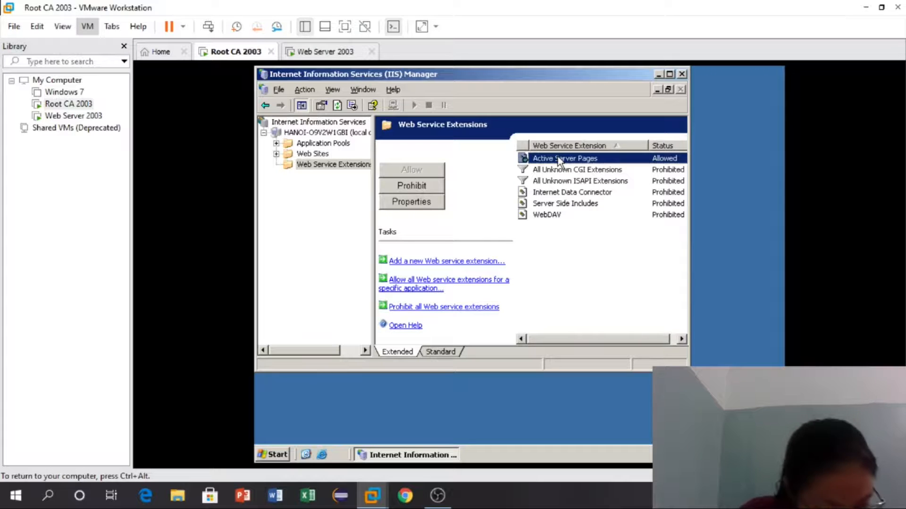
{"action": "right_click", "coordinate": [559, 160]}
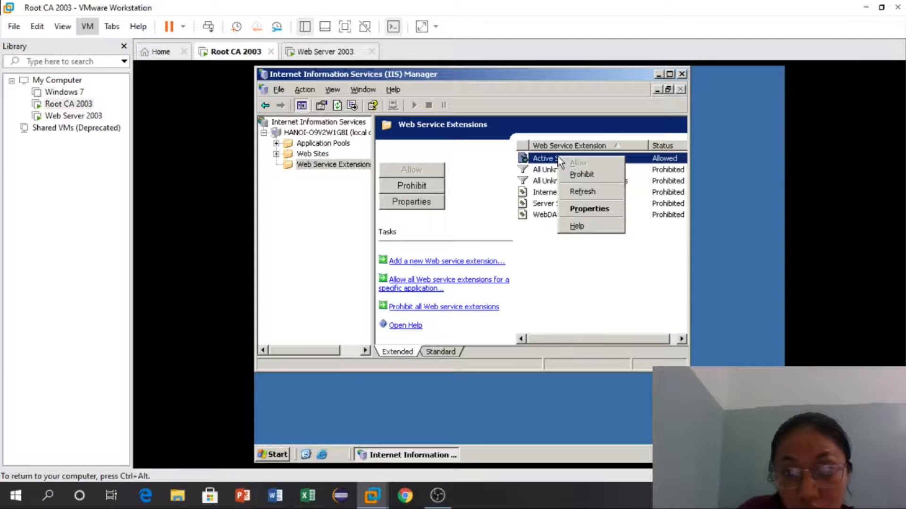
{"action": "left_click", "coordinate": [538, 161]}
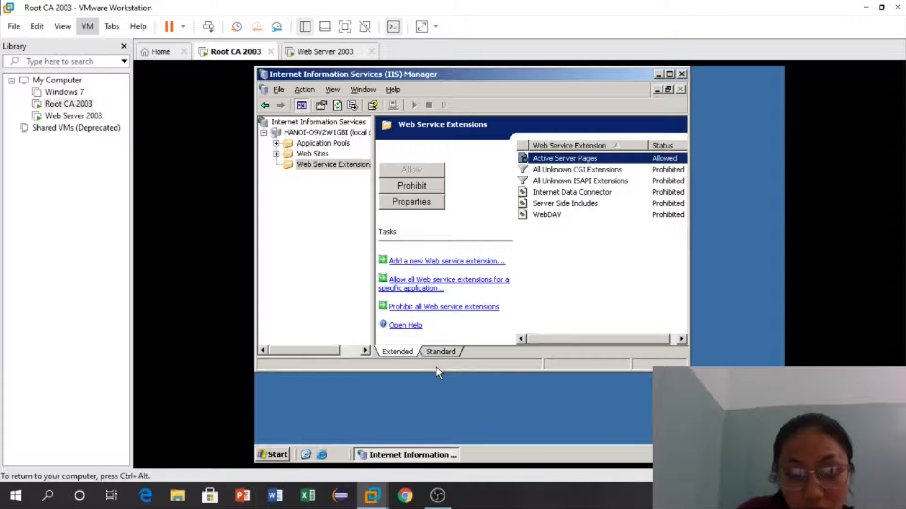
{"action": "left_click", "coordinate": [442, 354]}
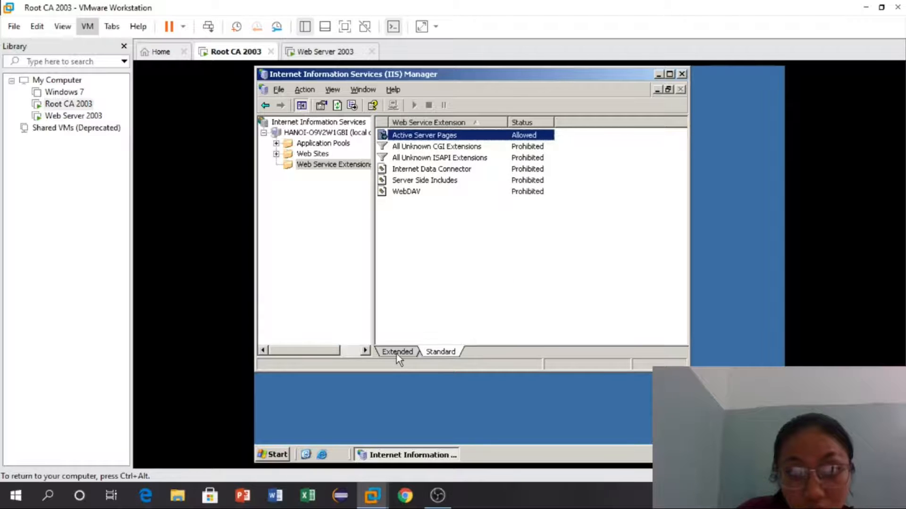
{"action": "left_click", "coordinate": [396, 353]}
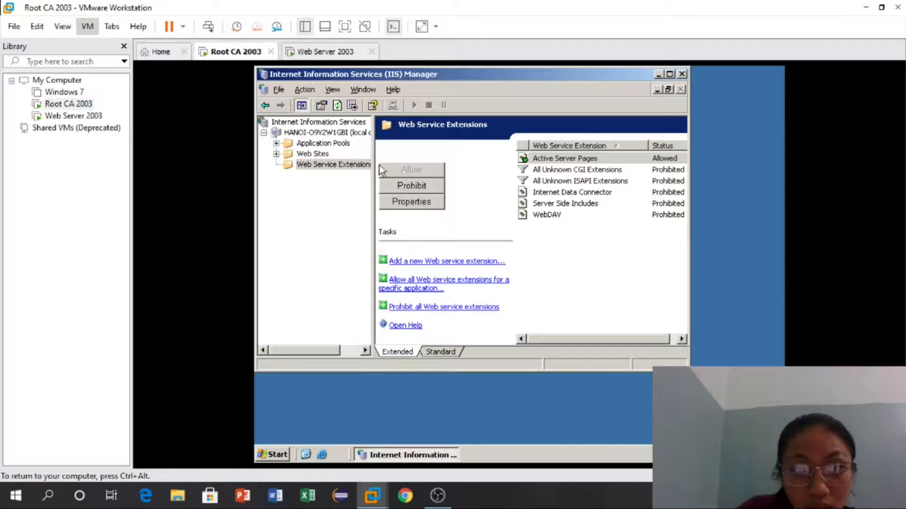
{"action": "left_click", "coordinate": [681, 74]}
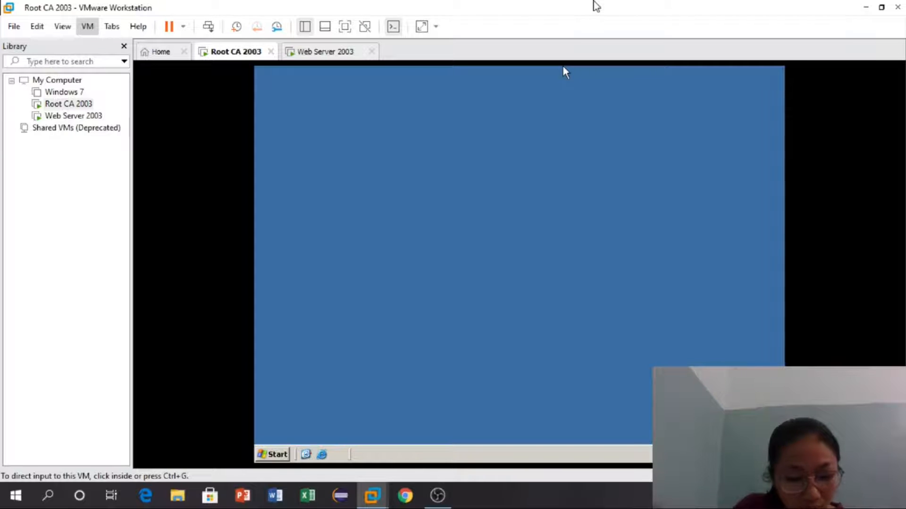
Step: Open the Certificate Services site at localhost/certsrv in Internet Explorer on Root CA 2003, dismissing the security notices
{"action": "left_click", "coordinate": [481, 132]}
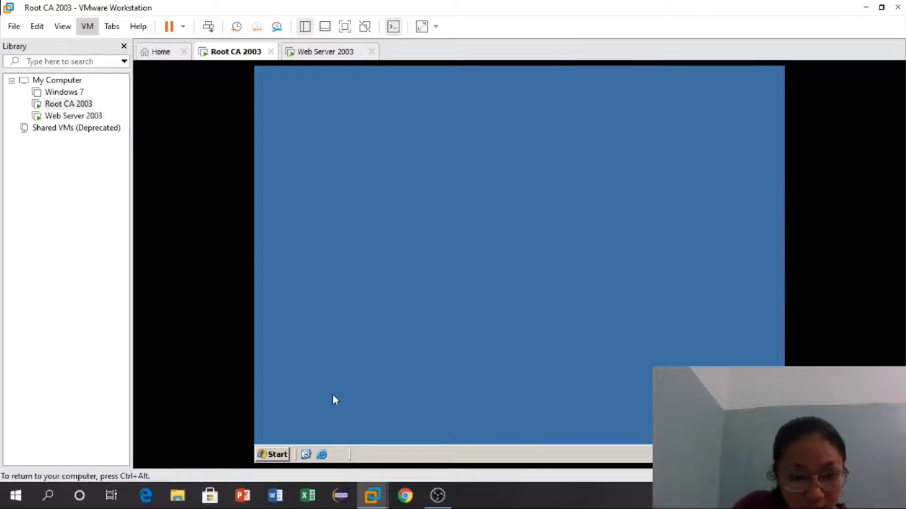
{"action": "left_click", "coordinate": [327, 457]}
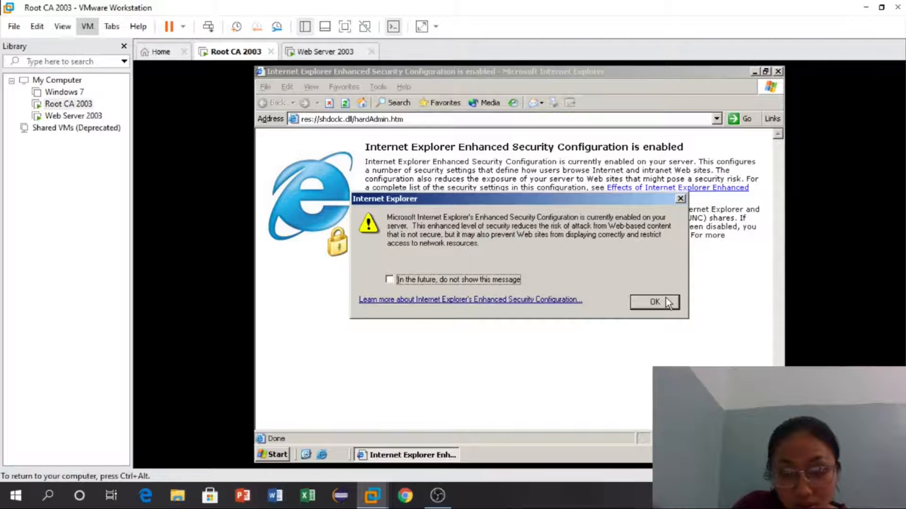
{"action": "left_click", "coordinate": [655, 303]}
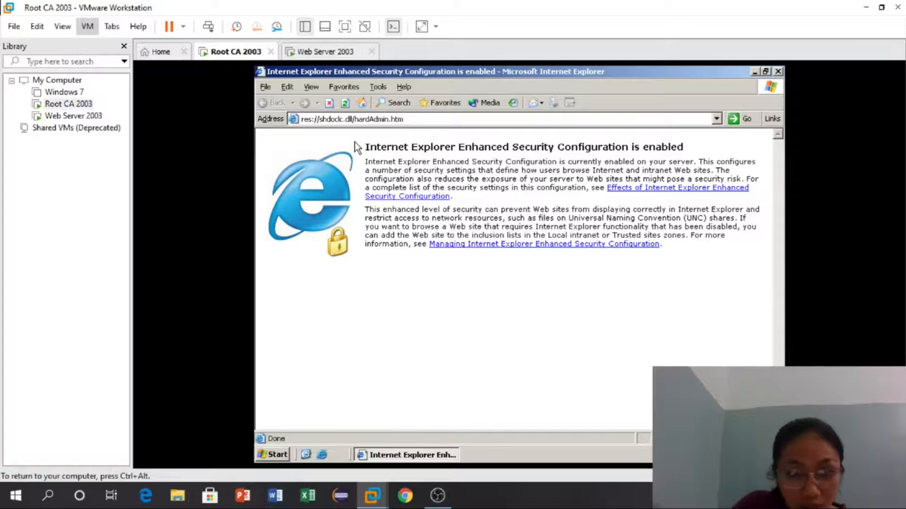
{"action": "left_click", "coordinate": [431, 119]}
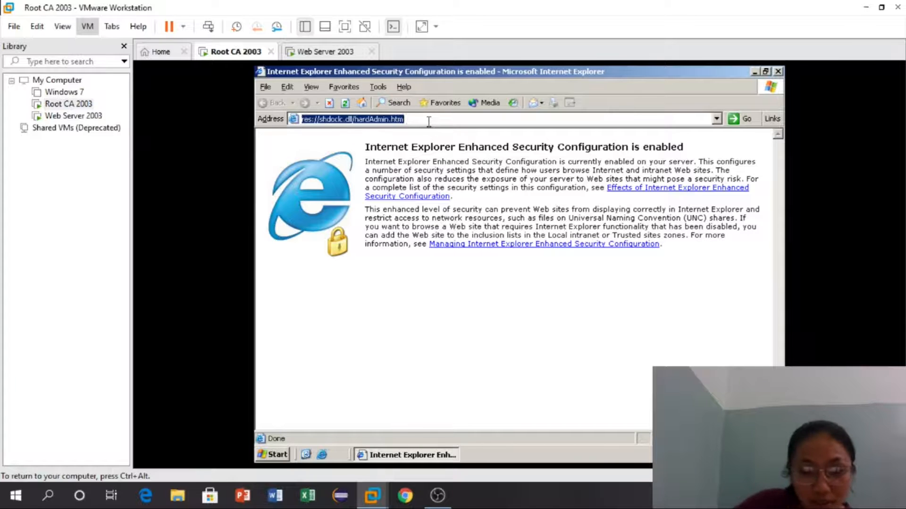
{"action": "key", "text": "BackSpace"}
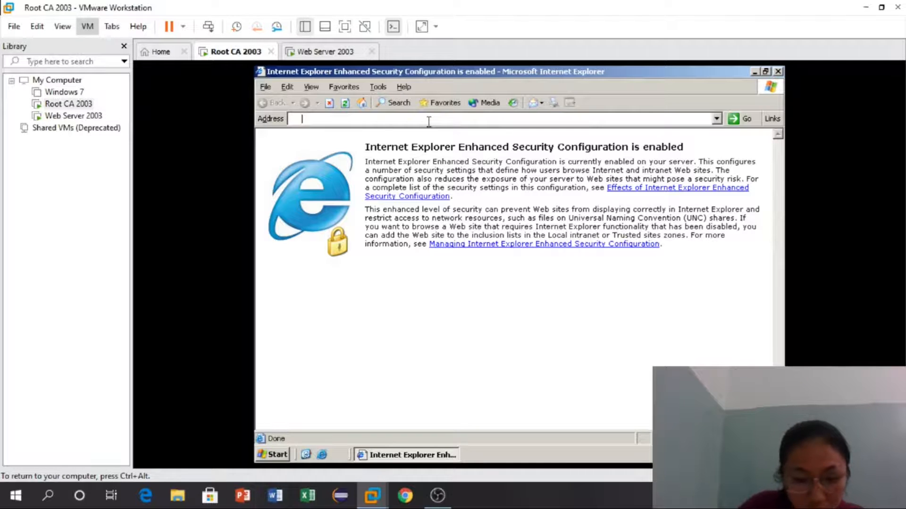
{"action": "type", "text": "lo"}
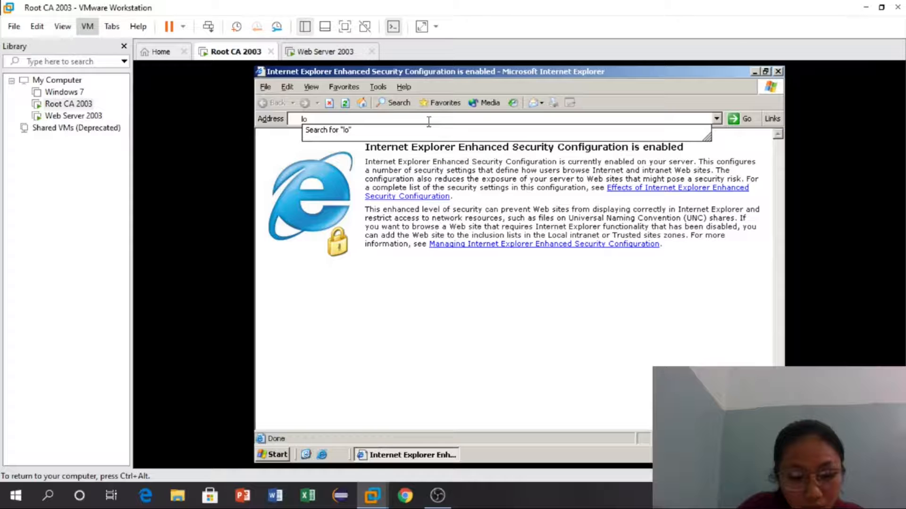
{"action": "type", "text": "calhost"}
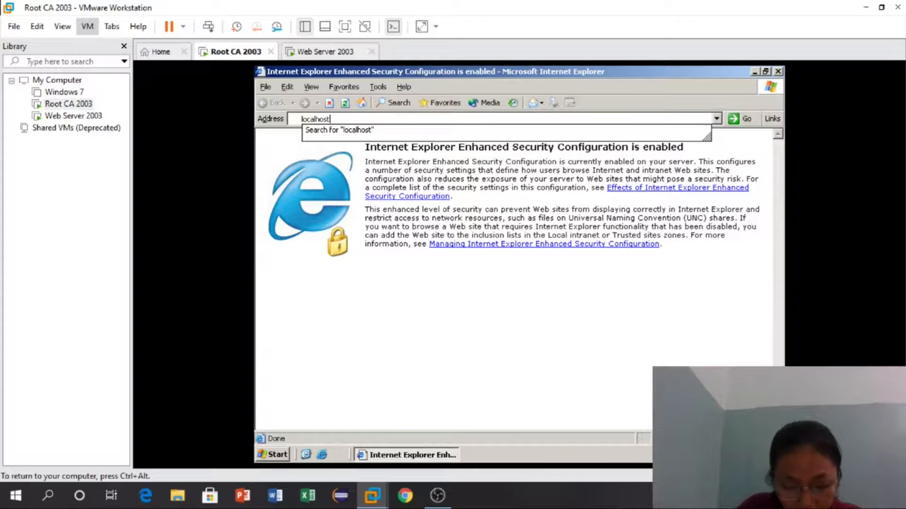
{"action": "type", "text": "/"}
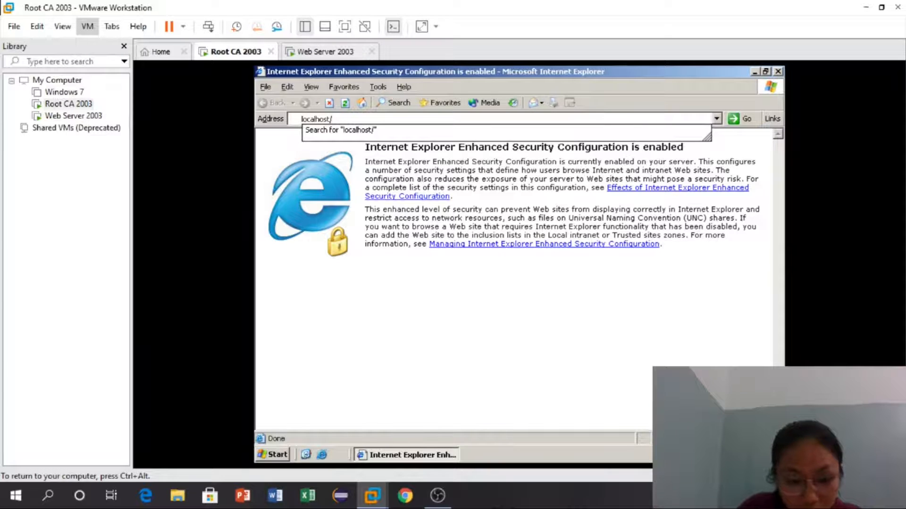
{"action": "type", "text": "cert"}
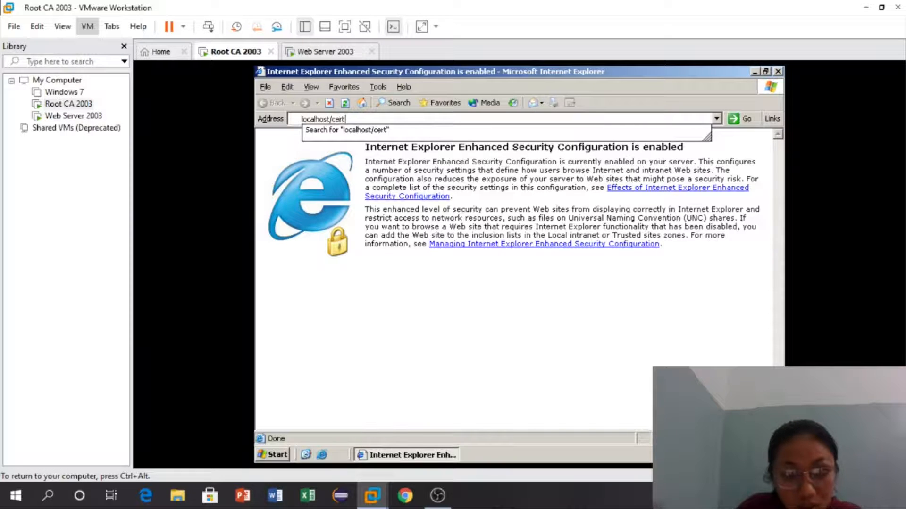
{"action": "type", "text": "srv"}
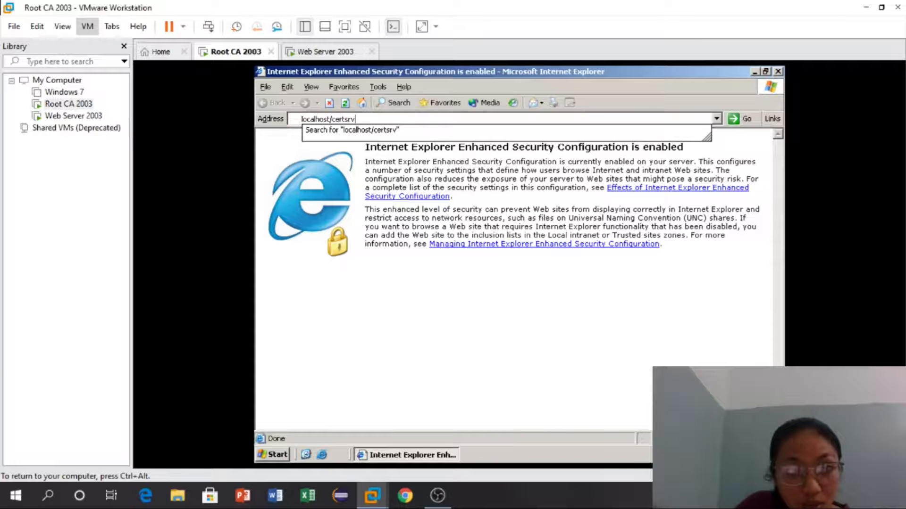
{"action": "key", "text": "Return"}
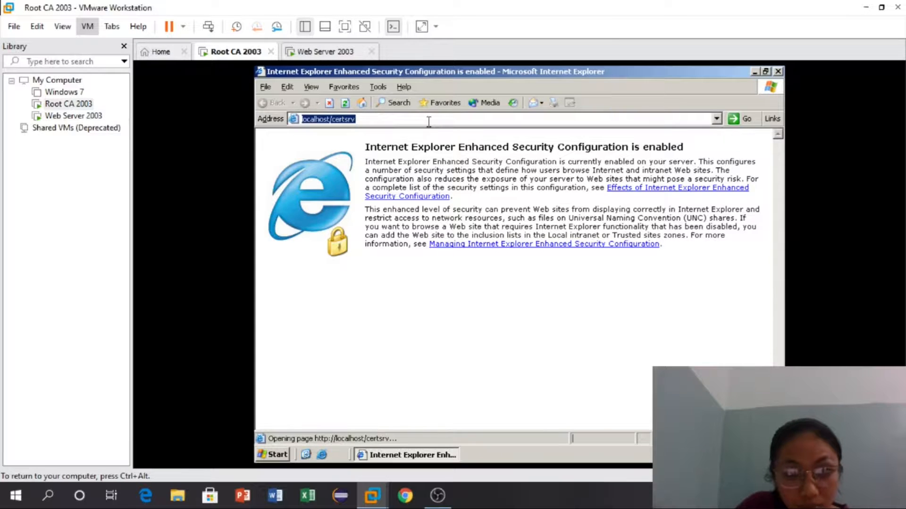
{"action": "left_click", "coordinate": [646, 301]}
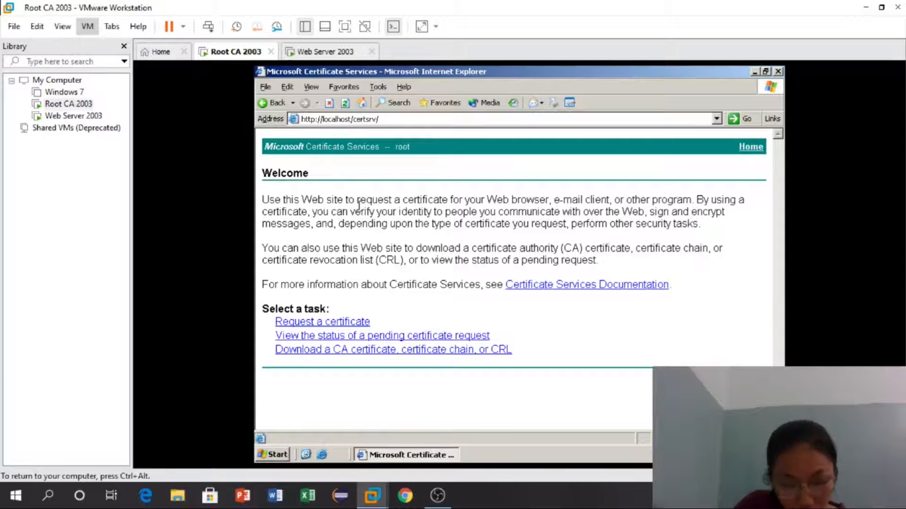
Step: Switch to the Web Server 2003 virtual machine, wake it from the screen saver, and refresh its desktop
{"action": "key", "text": "ctrl+alt"}
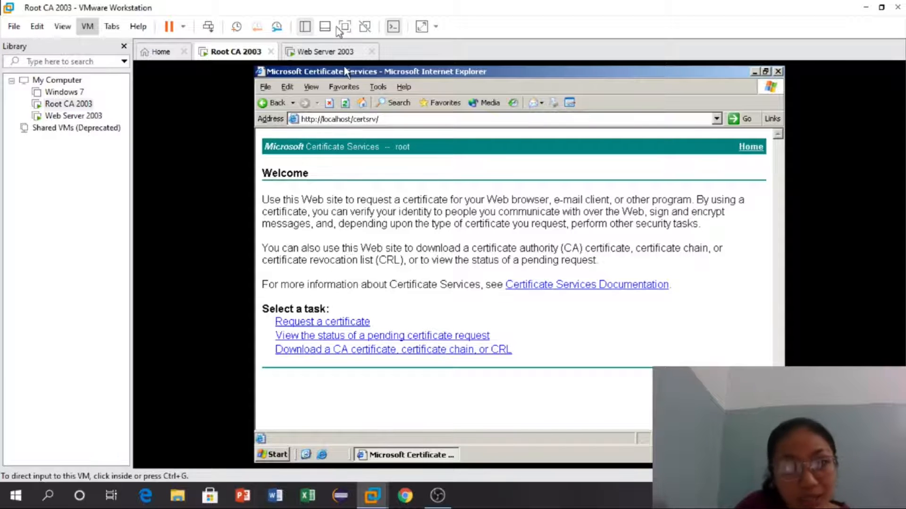
{"action": "left_click", "coordinate": [327, 51]}
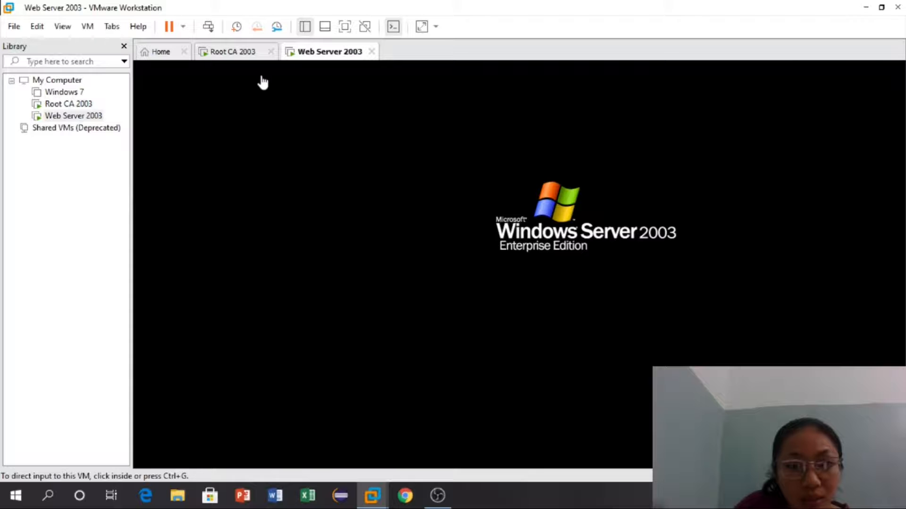
{"action": "left_click", "coordinate": [89, 28]}
{"action": "left_click", "coordinate": [129, 91]}
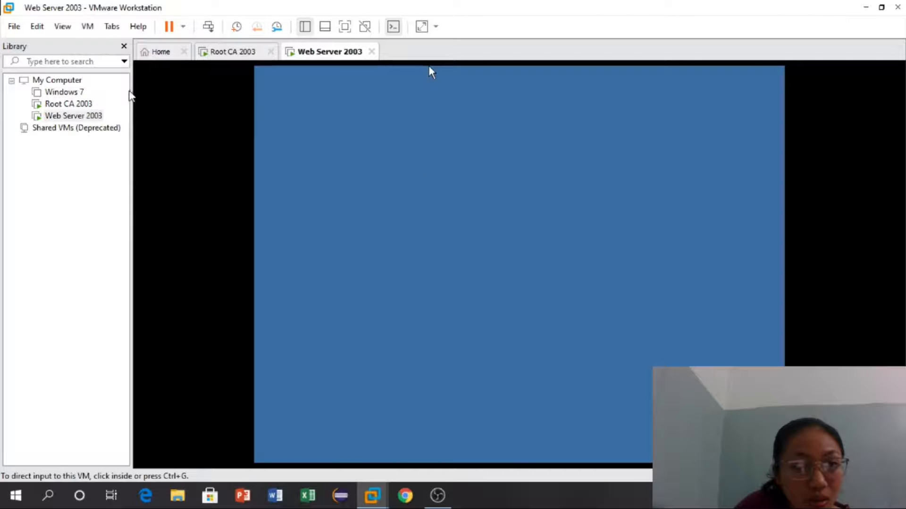
{"action": "right_click", "coordinate": [495, 229]}
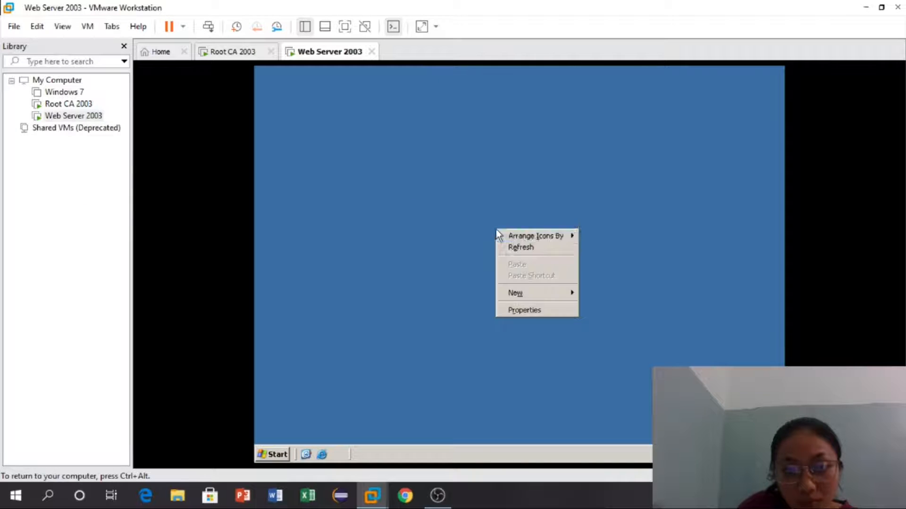
{"action": "left_click", "coordinate": [520, 248]}
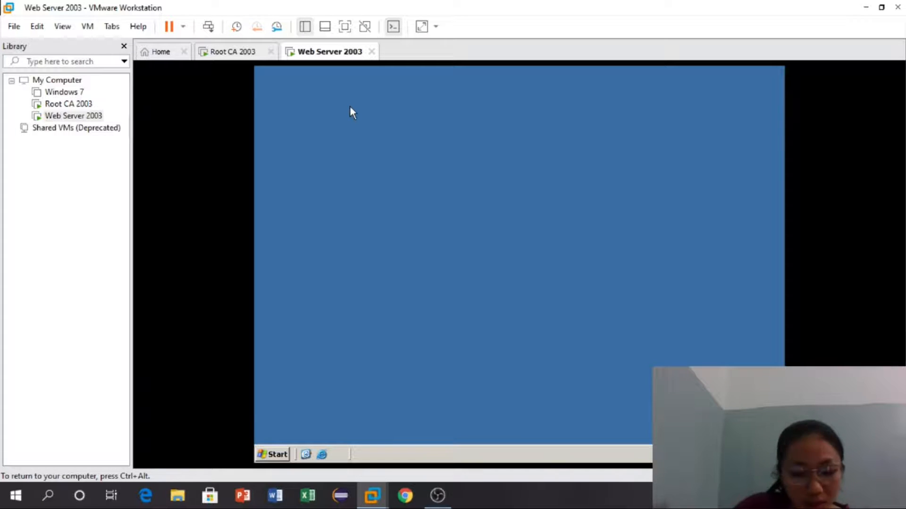
{"action": "key", "text": "ctrl+alt"}
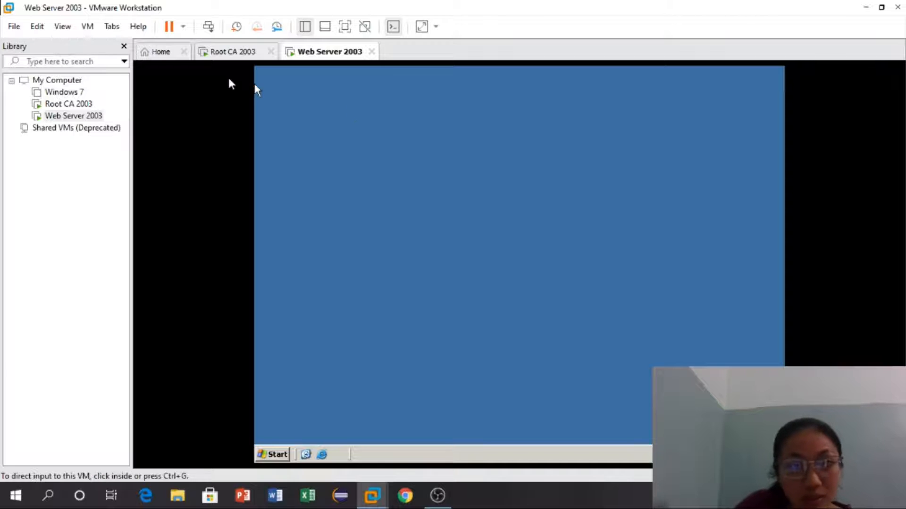
{"action": "left_click", "coordinate": [255, 87]}
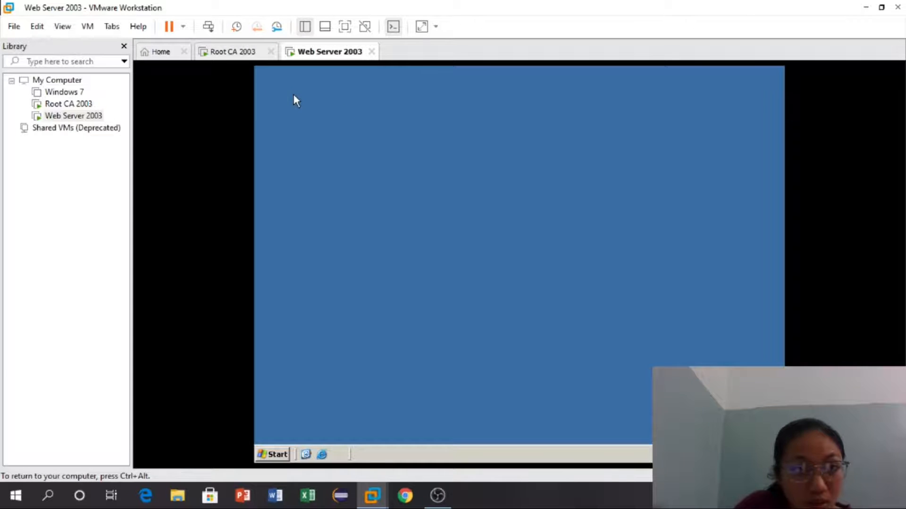
Step: Open Add or Remove Programs on Web Server 2003 and launch the Windows components setup, dismissing the duplicate setup warning
{"action": "left_click", "coordinate": [271, 455]}
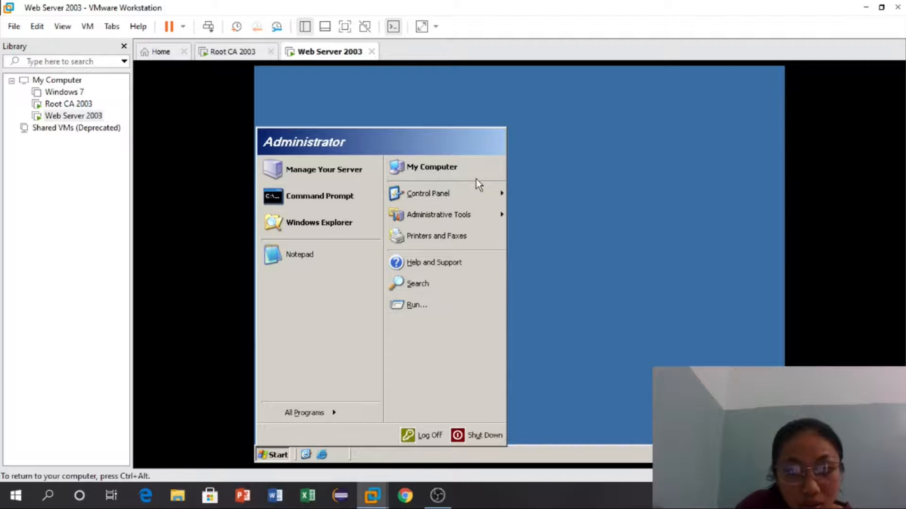
{"action": "left_click", "coordinate": [499, 215]}
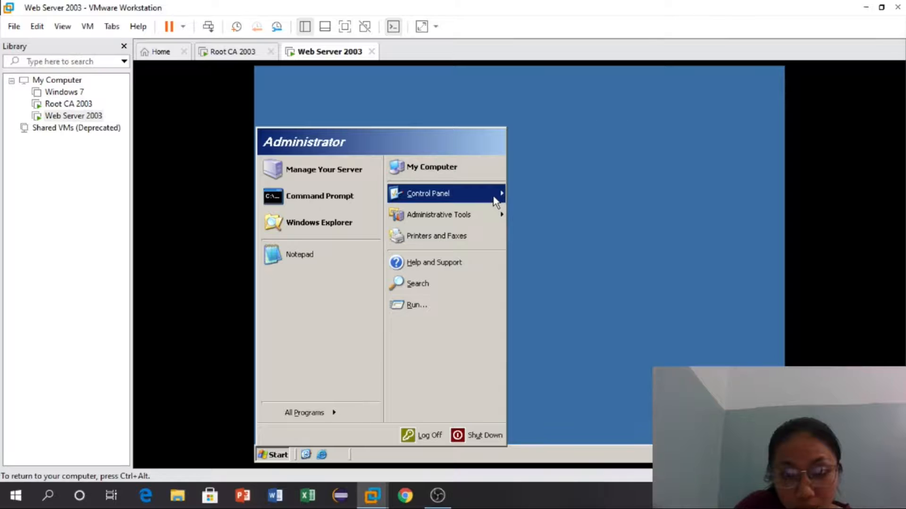
{"action": "left_click", "coordinate": [501, 194]}
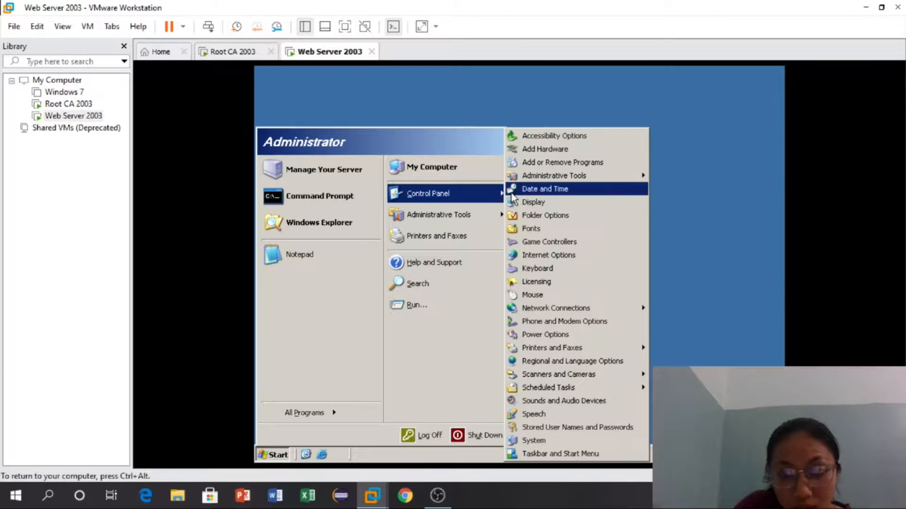
{"action": "left_click", "coordinate": [531, 163]}
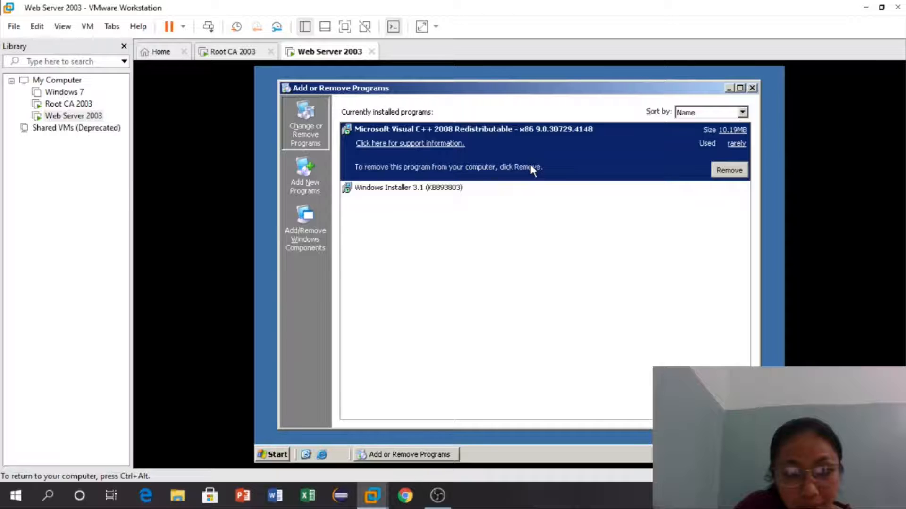
{"action": "left_click", "coordinate": [310, 239]}
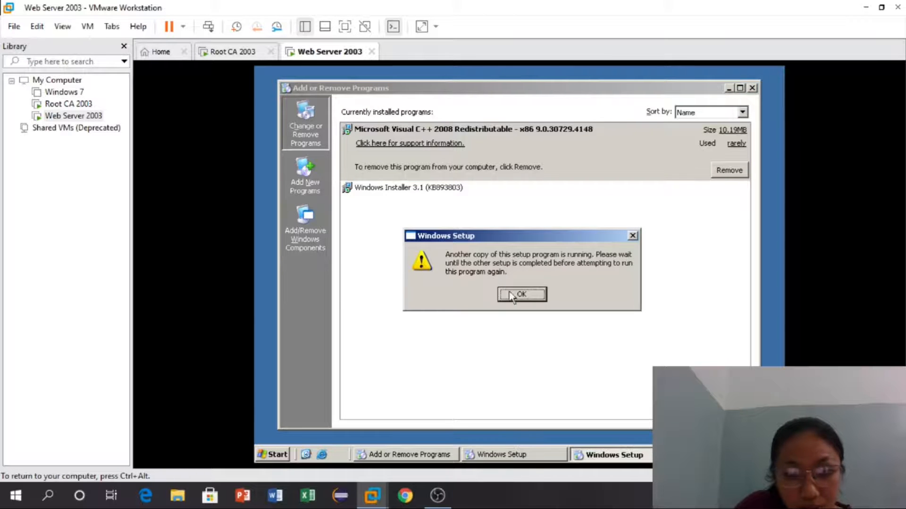
{"action": "left_click", "coordinate": [511, 293]}
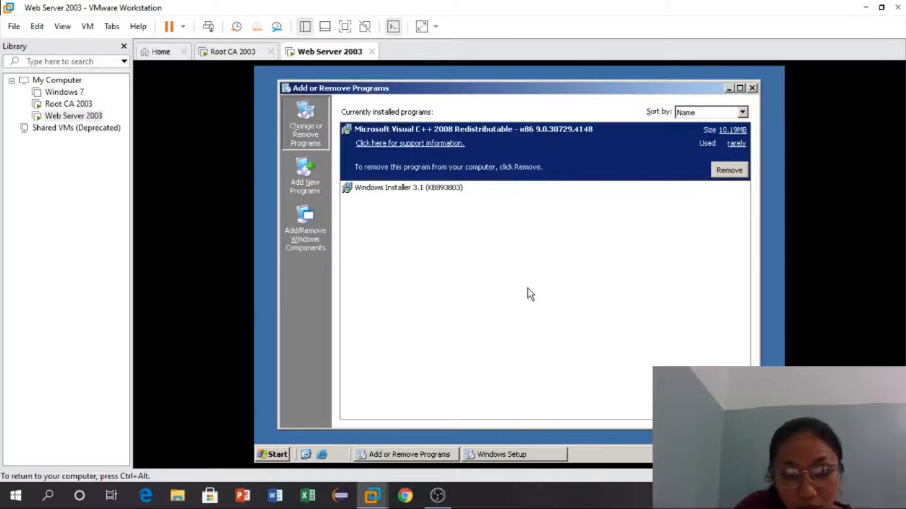
Step: Close Add or Remove Programs, install the Application Server component on Web Server 2003, and finish the Windows Components Wizard
{"action": "left_click", "coordinate": [751, 88]}
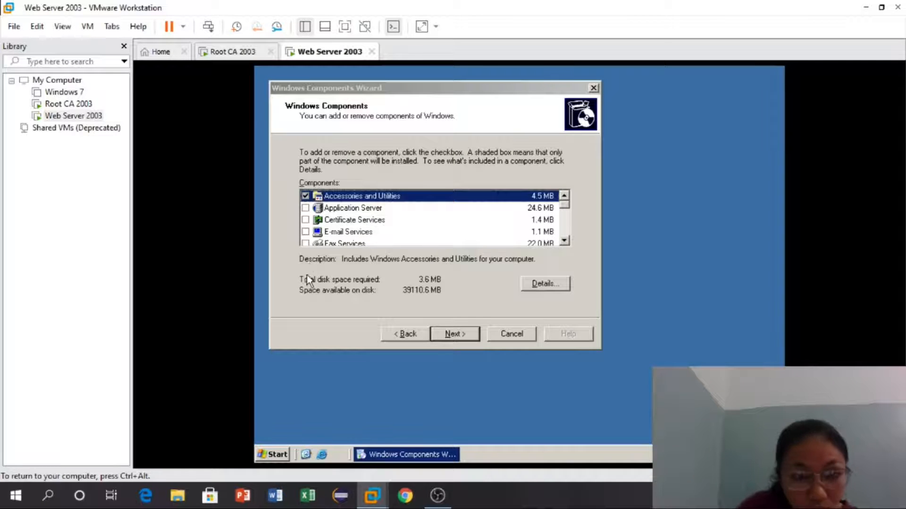
{"action": "left_click", "coordinate": [305, 208]}
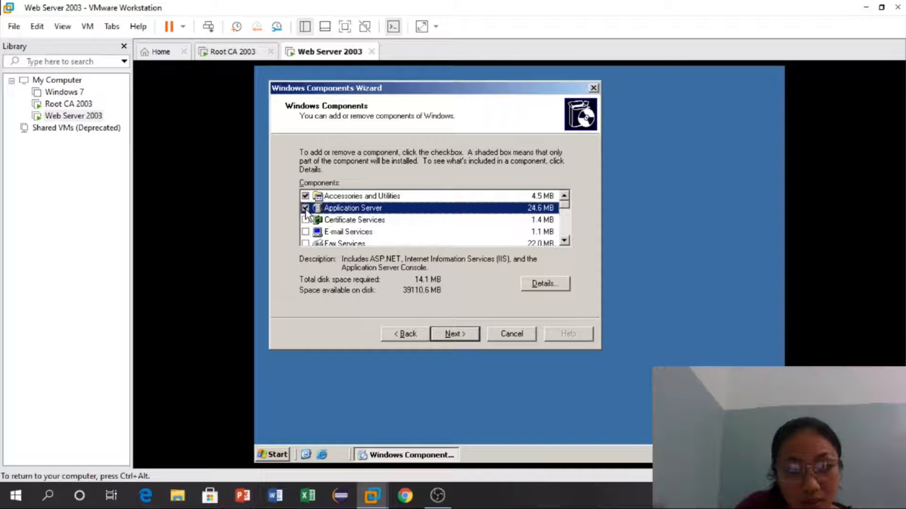
{"action": "left_click", "coordinate": [456, 334]}
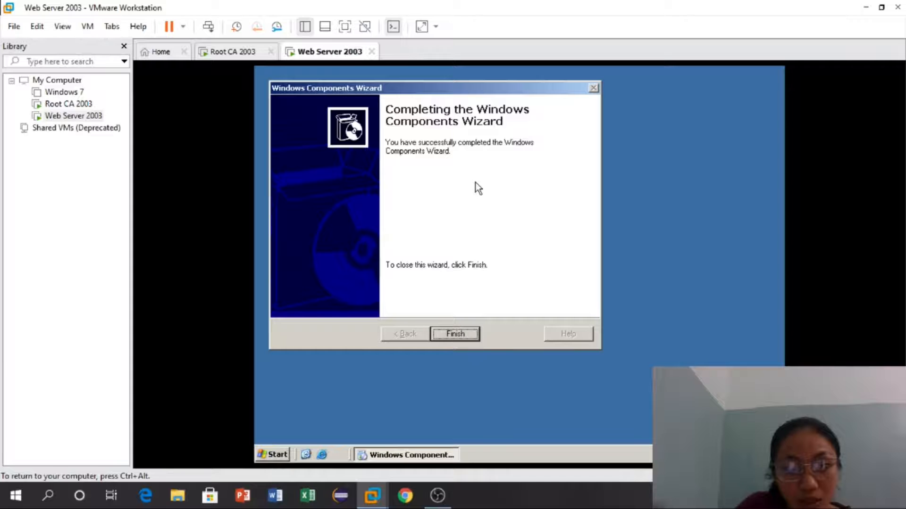
{"action": "left_click", "coordinate": [463, 338]}
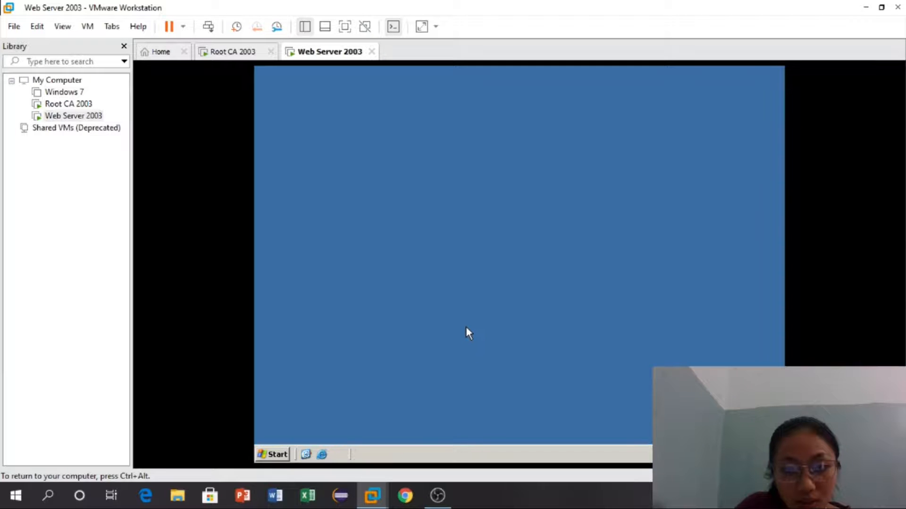
{"action": "right_click", "coordinate": [464, 172]}
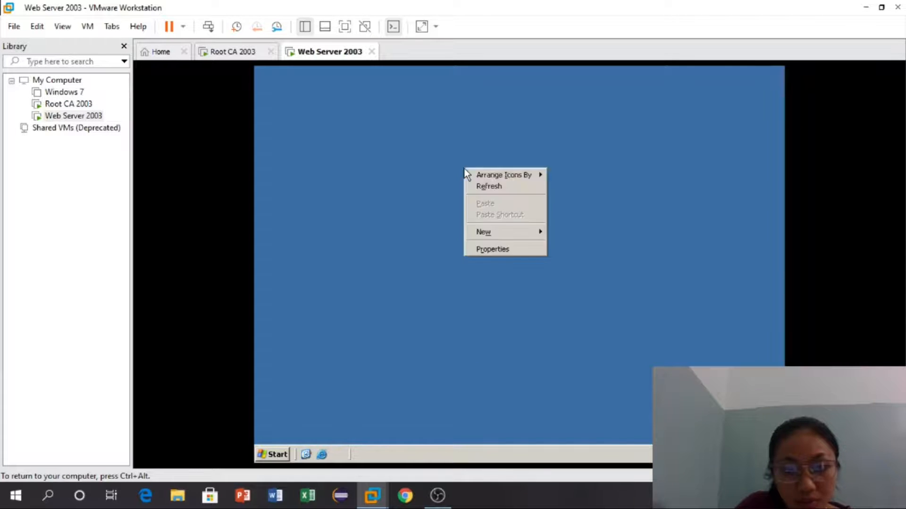
{"action": "left_click", "coordinate": [477, 186]}
{"action": "right_click", "coordinate": [404, 229]}
{"action": "left_click", "coordinate": [419, 247]}
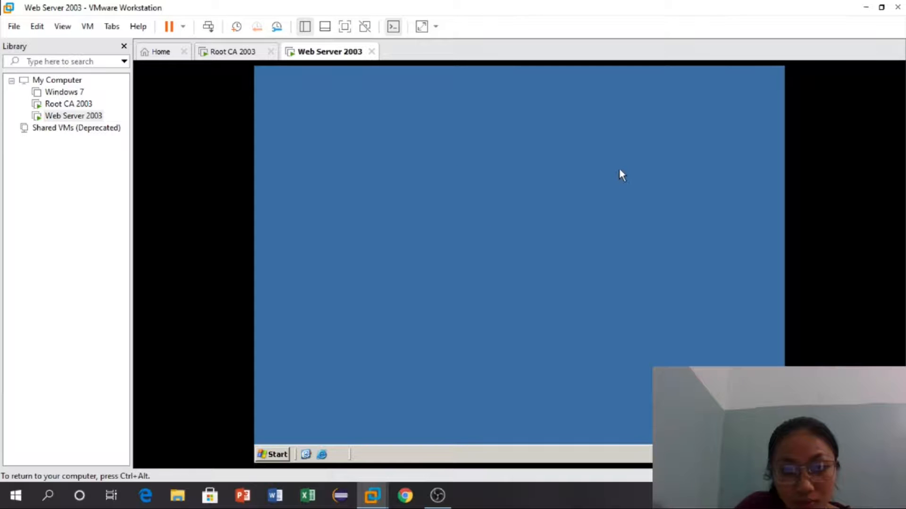
{"action": "right_click", "coordinate": [619, 169]}
{"action": "left_click", "coordinate": [637, 187]}
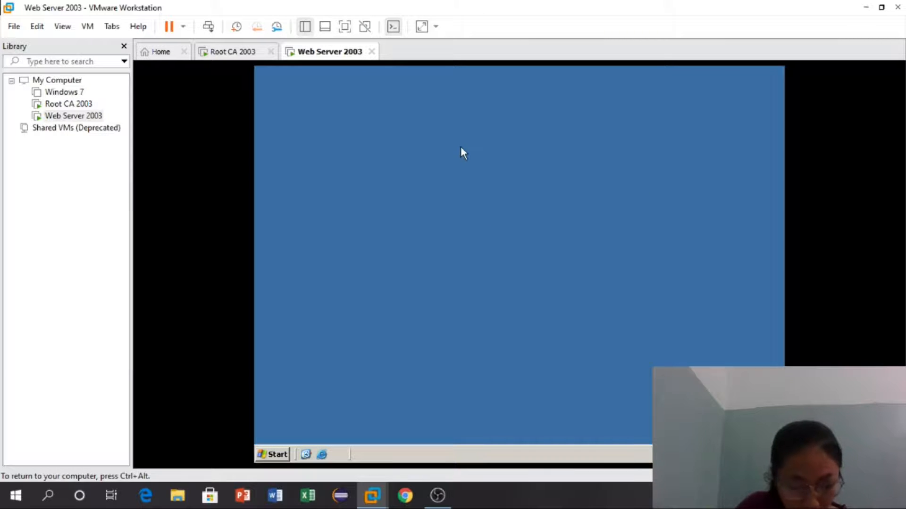
Step: Open the C:\Inetpub\wwwroot folder on Web Server 2003
{"action": "left_click", "coordinate": [279, 454]}
{"action": "left_click", "coordinate": [479, 175]}
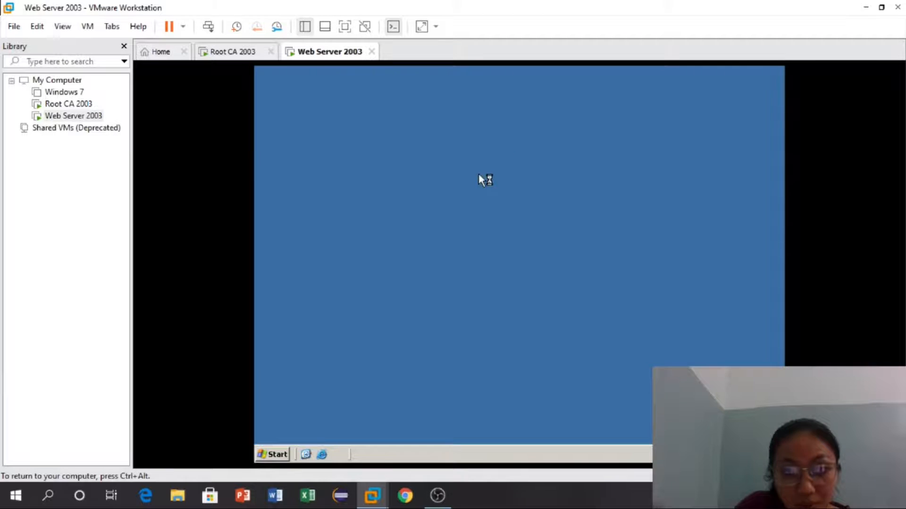
{"action": "double_click", "coordinate": [296, 166]}
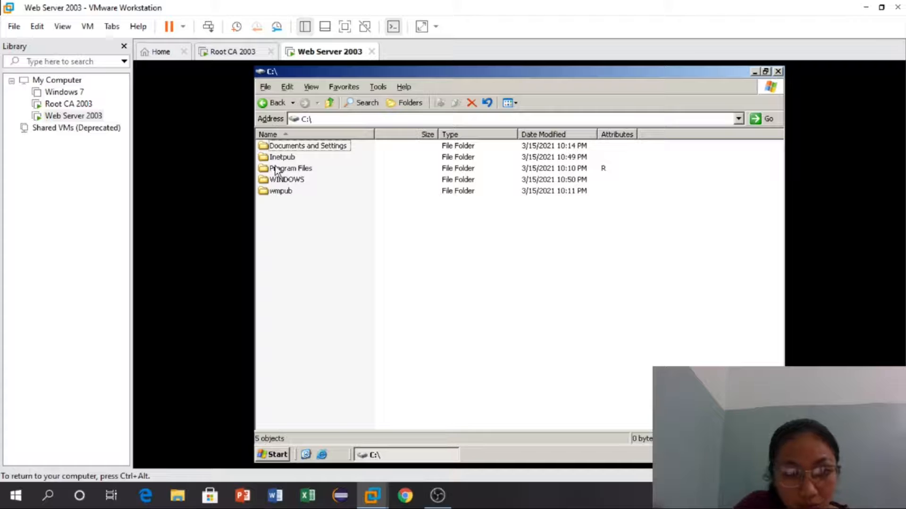
{"action": "double_click", "coordinate": [281, 157]}
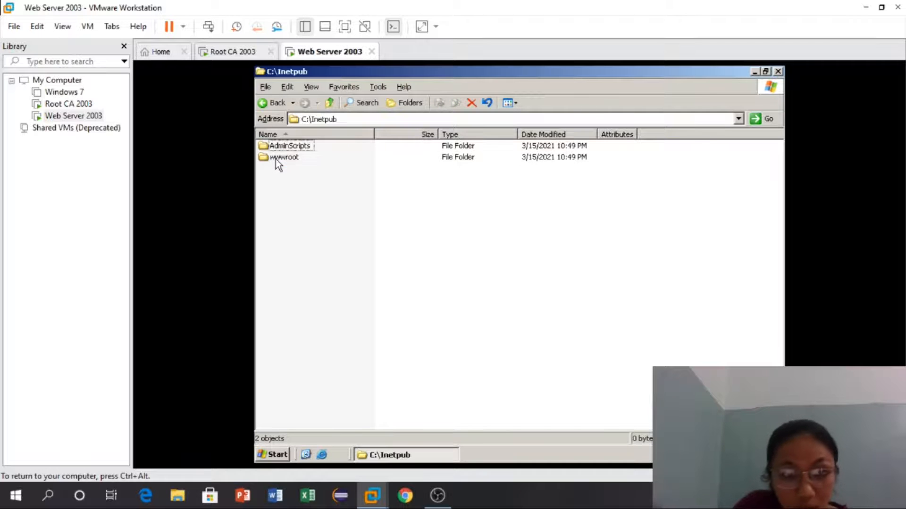
{"action": "double_click", "coordinate": [276, 158]}
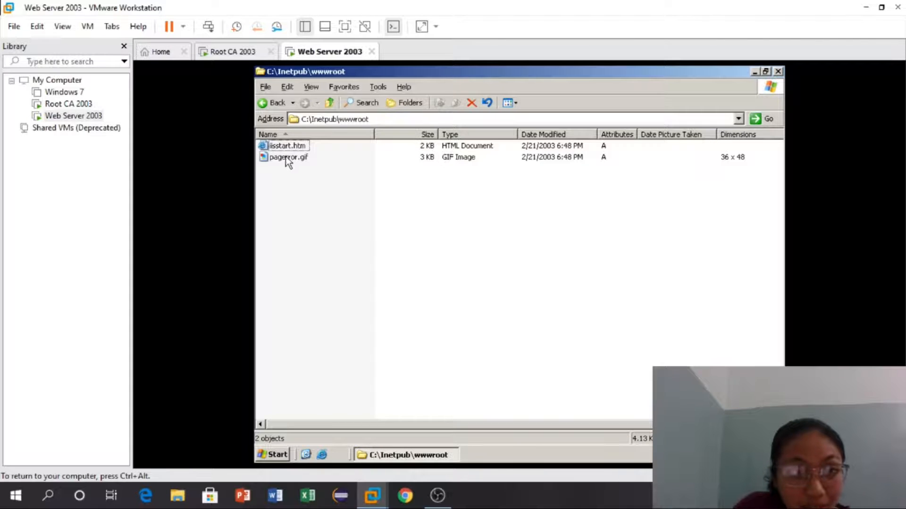
Step: Rename iisstart.htm in the wwwroot folder to index.html, accepting the file extension change
{"action": "mouse_move", "coordinate": [285, 154]}
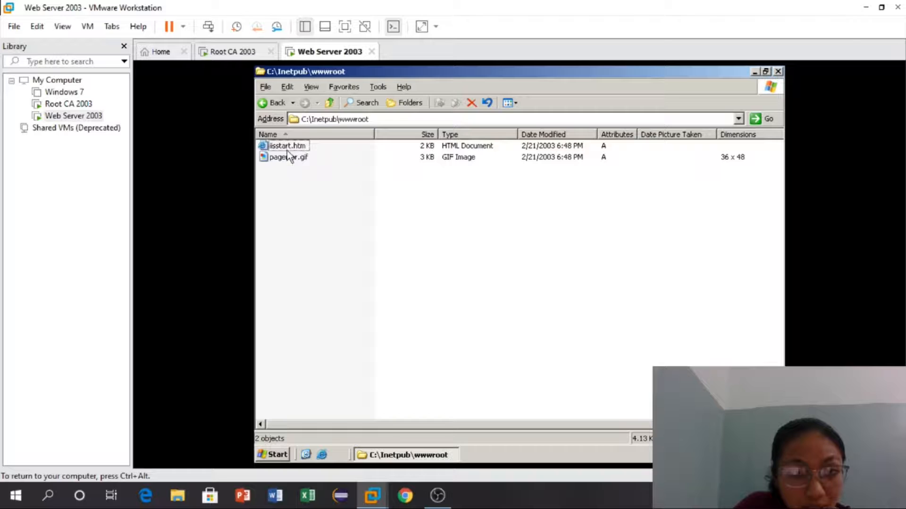
{"action": "right_click", "coordinate": [288, 149]}
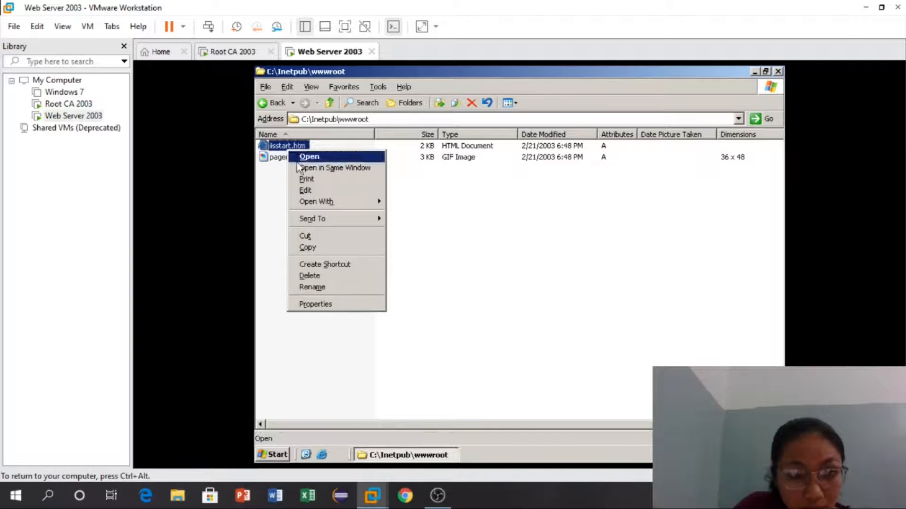
{"action": "left_click", "coordinate": [337, 286]}
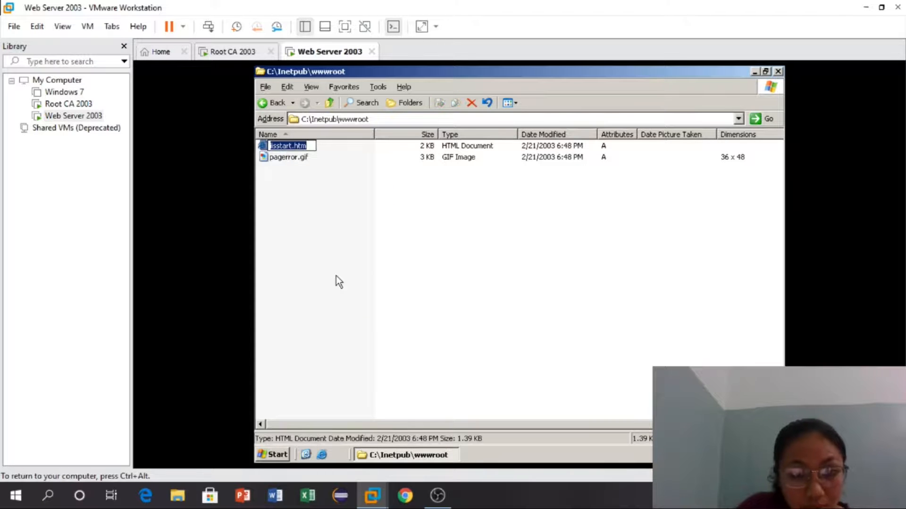
{"action": "key", "text": "BackSpace"}
{"action": "type", "text": "index"}
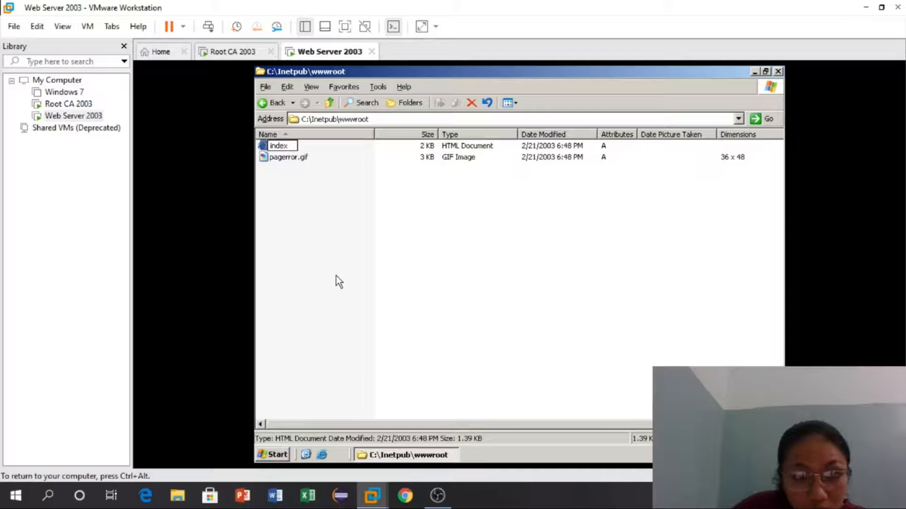
{"action": "type", "text": ".html"}
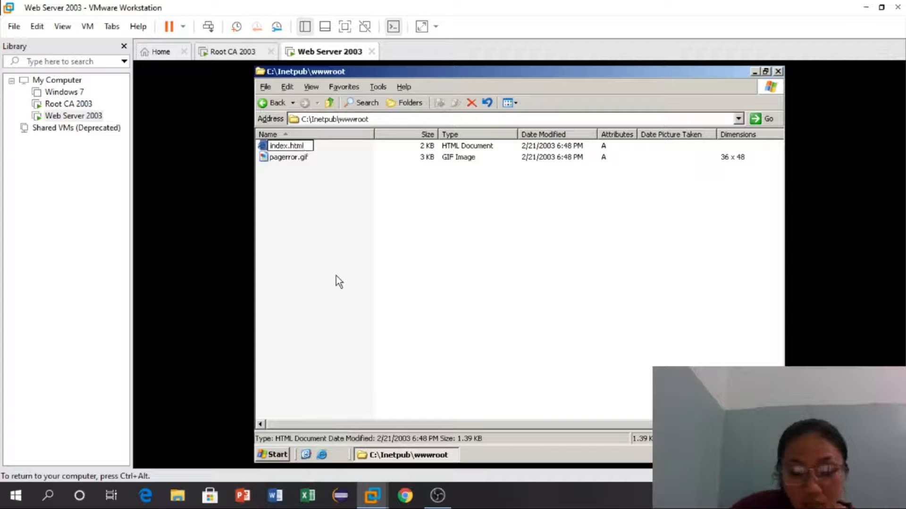
{"action": "key", "text": "Return"}
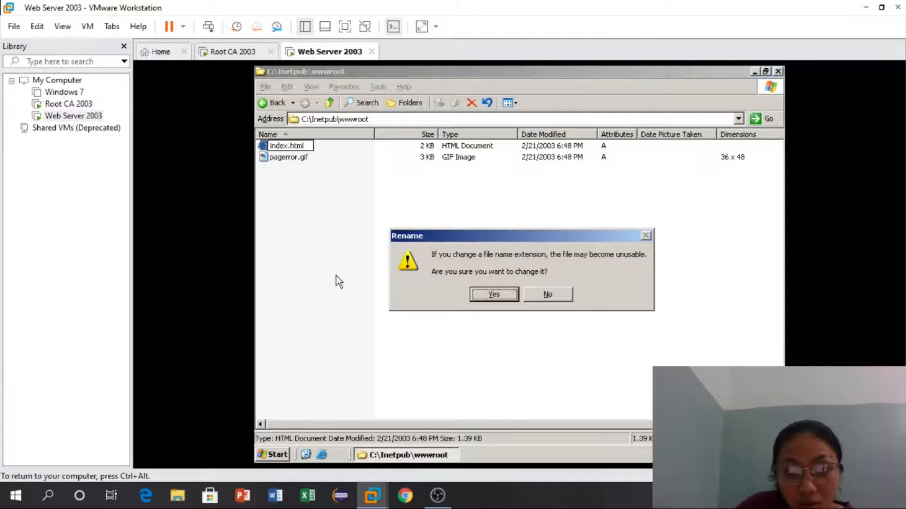
{"action": "left_click", "coordinate": [494, 295]}
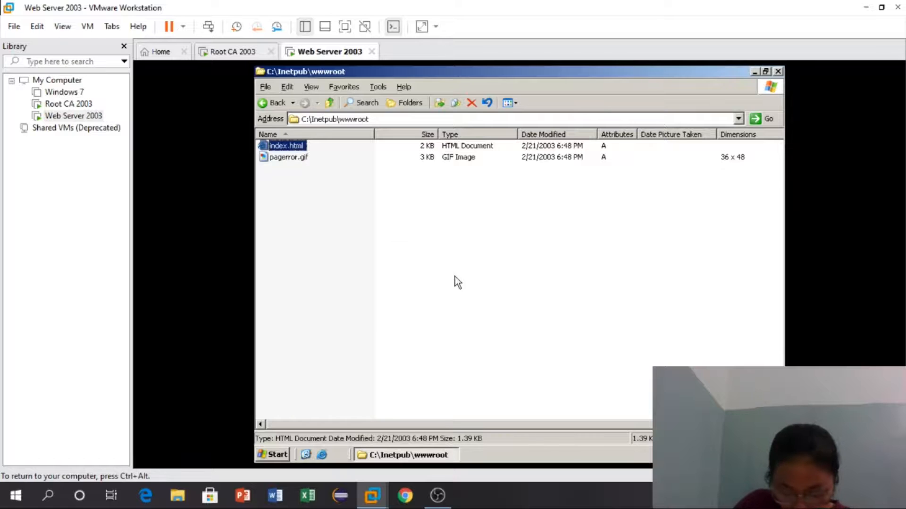
Step: Replace the body content of index.html with the text "Hello" in Notepad, then save and close the file
{"action": "right_click", "coordinate": [289, 146]}
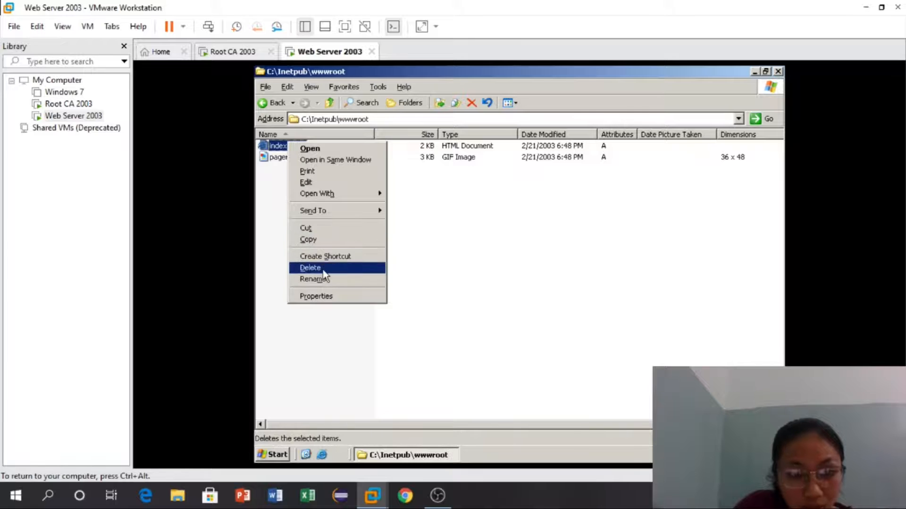
{"action": "left_click", "coordinate": [353, 183]}
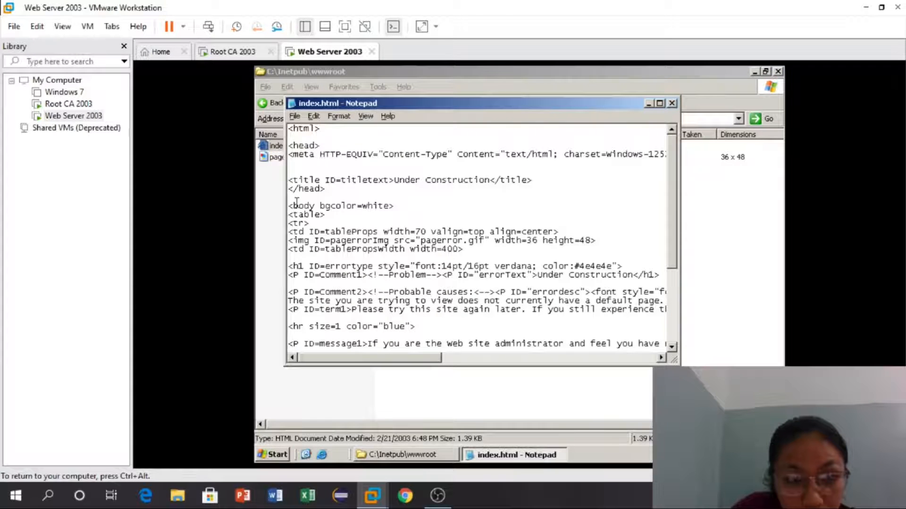
{"action": "left_click_drag", "start_coordinate": [289, 214], "coordinate": [348, 316]}
{"action": "key", "text": "Delete"}
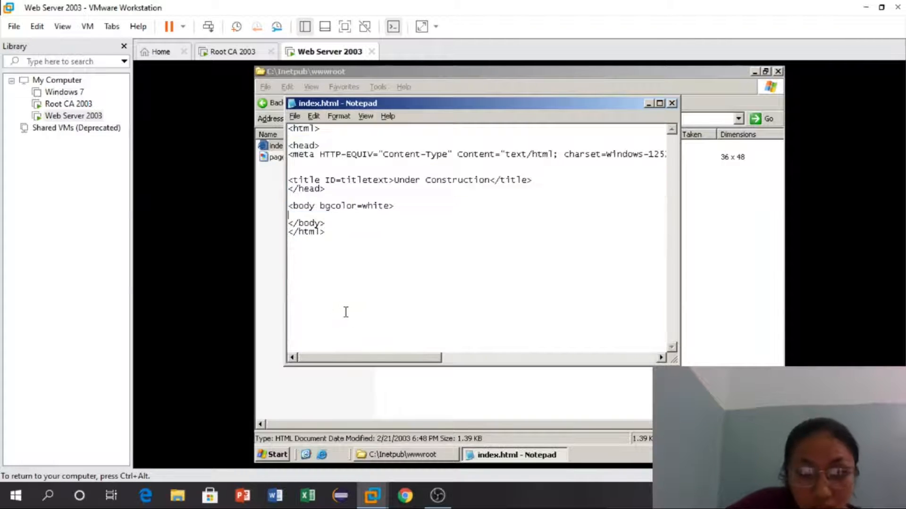
{"action": "type", "text": "He"}
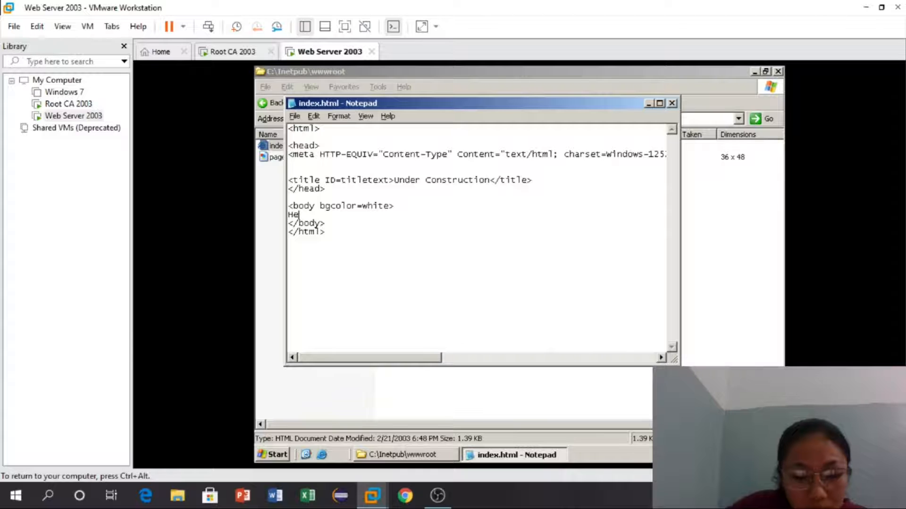
{"action": "type", "text": "llo"}
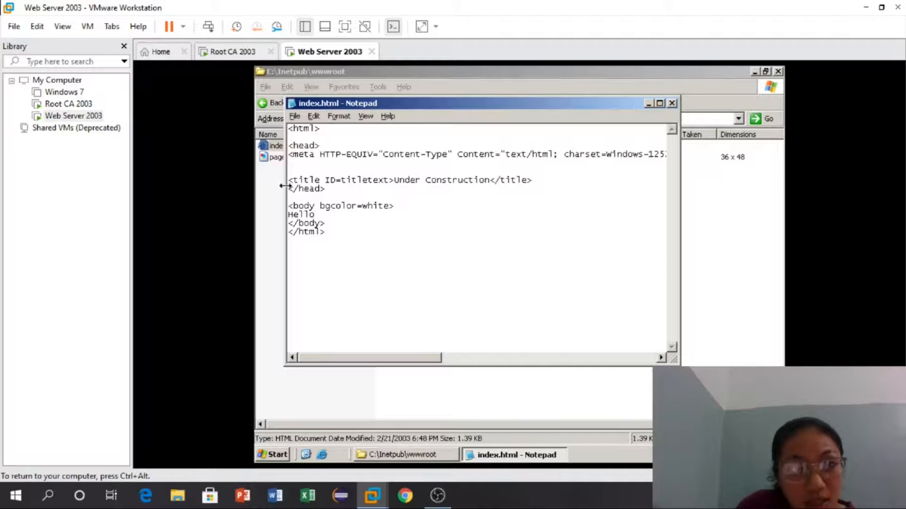
{"action": "left_click", "coordinate": [296, 117]}
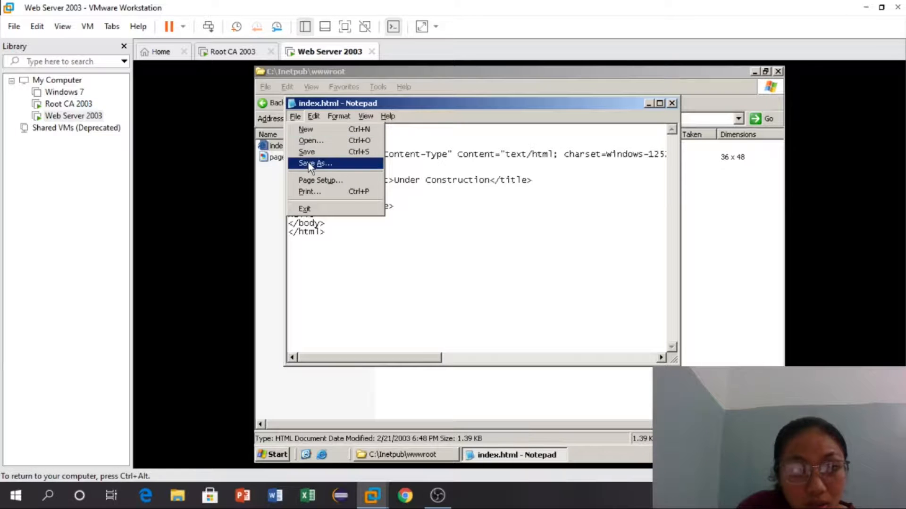
{"action": "left_click", "coordinate": [310, 151]}
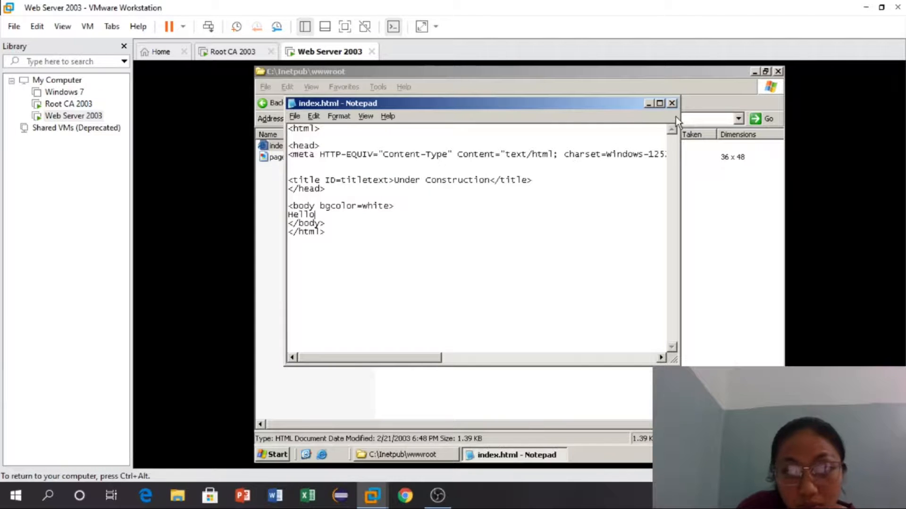
{"action": "left_click", "coordinate": [674, 104]}
Step: Preview index.html in Internet Explorer, dismissing the security notice, and close both the page and the wwwroot folder
{"action": "double_click", "coordinate": [282, 147]}
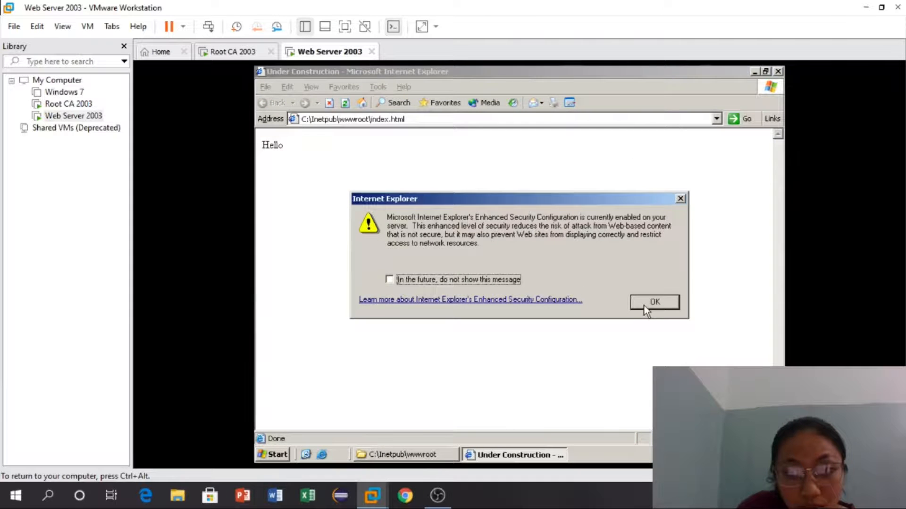
{"action": "left_click", "coordinate": [645, 305]}
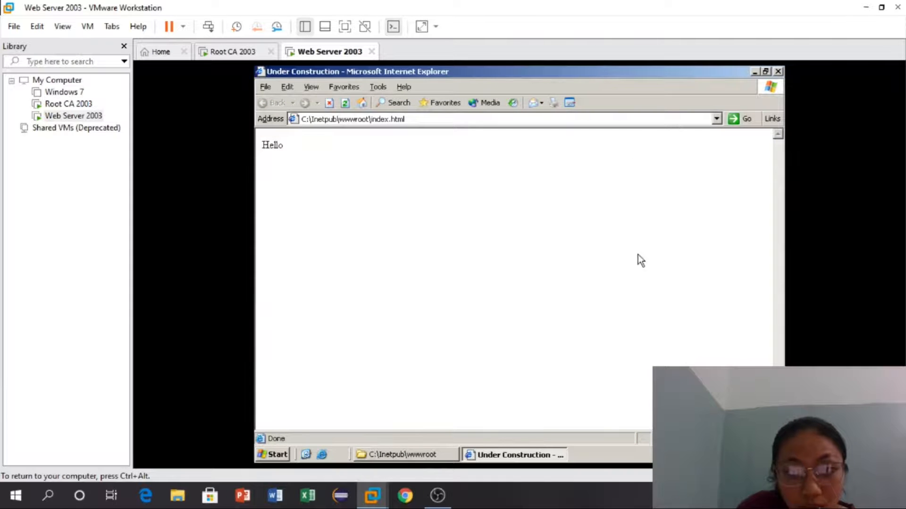
{"action": "left_click", "coordinate": [778, 72]}
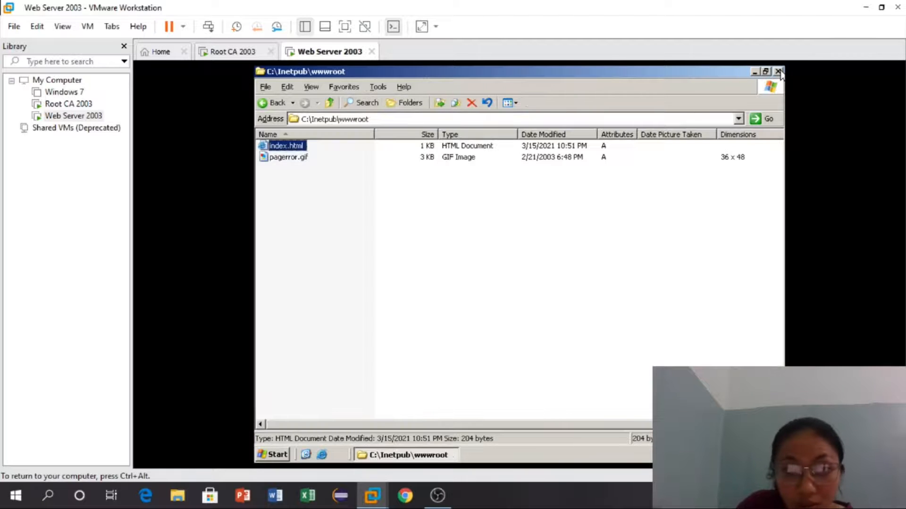
{"action": "left_click", "coordinate": [779, 71]}
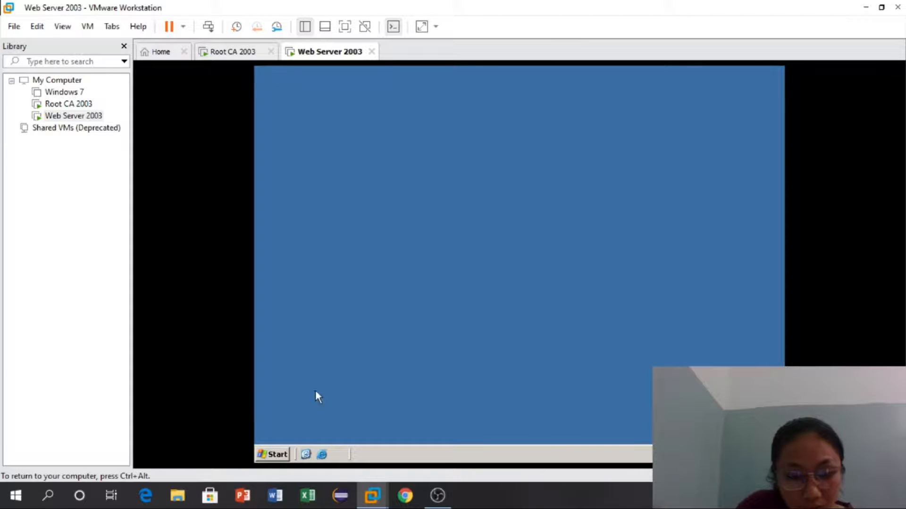
{"action": "left_click", "coordinate": [322, 454]}
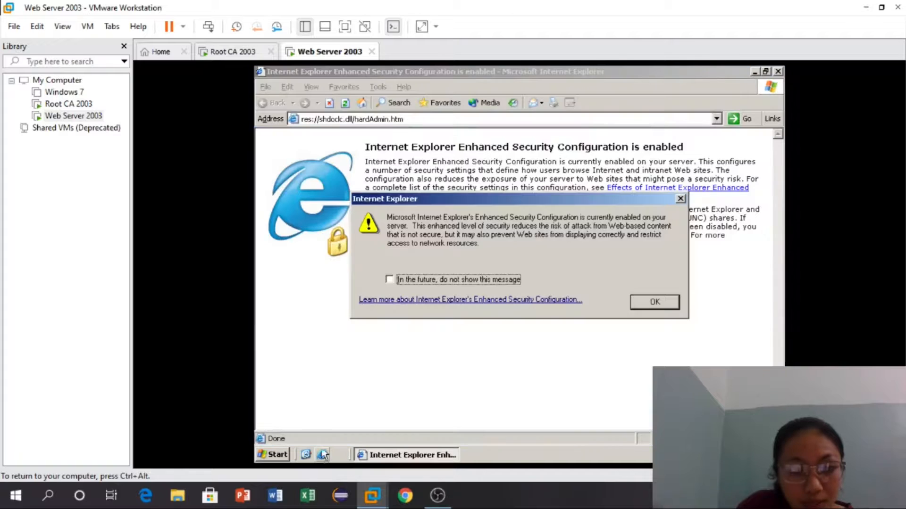
{"action": "left_click", "coordinate": [653, 303]}
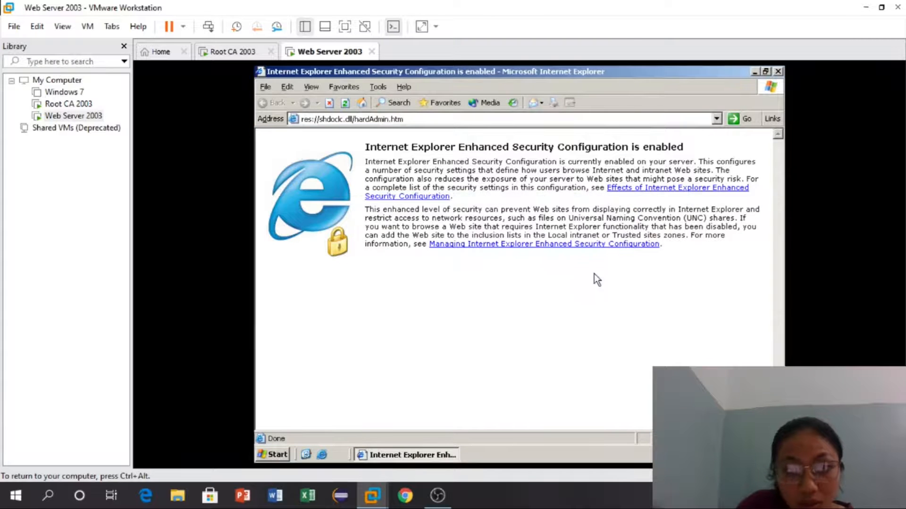
{"action": "left_click", "coordinate": [450, 123]}
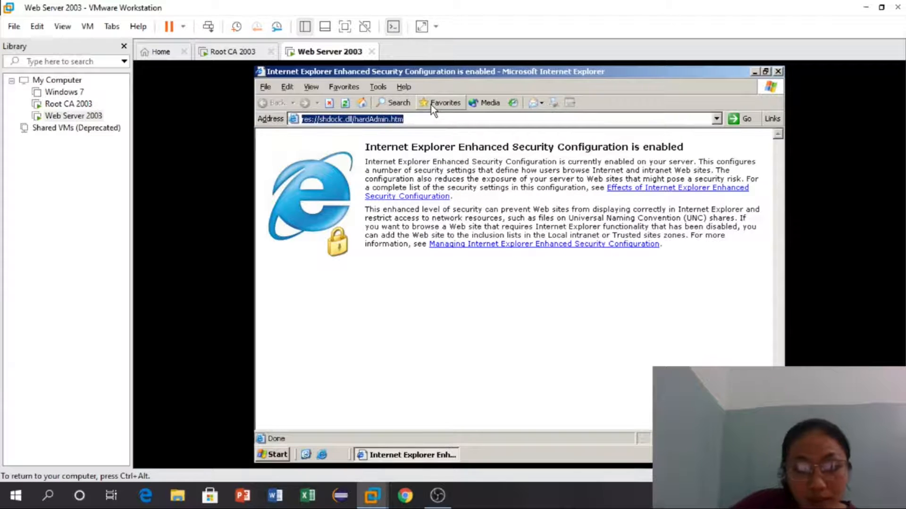
{"action": "key", "text": "BackSpace"}
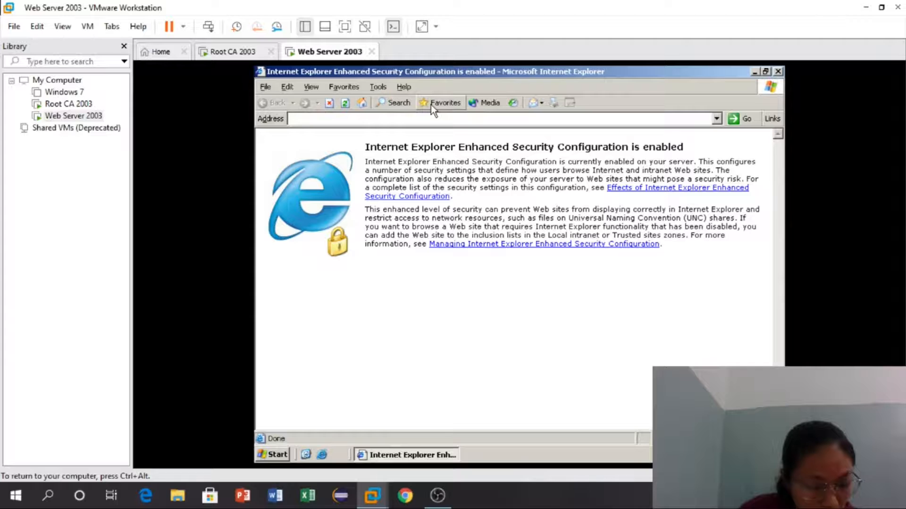
{"action": "type", "text": "h"}
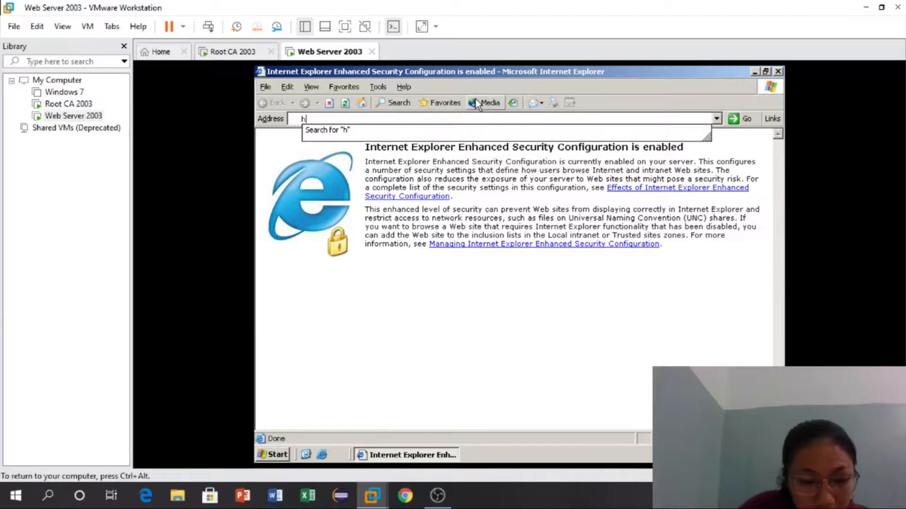
{"action": "type", "text": "ttp:"}
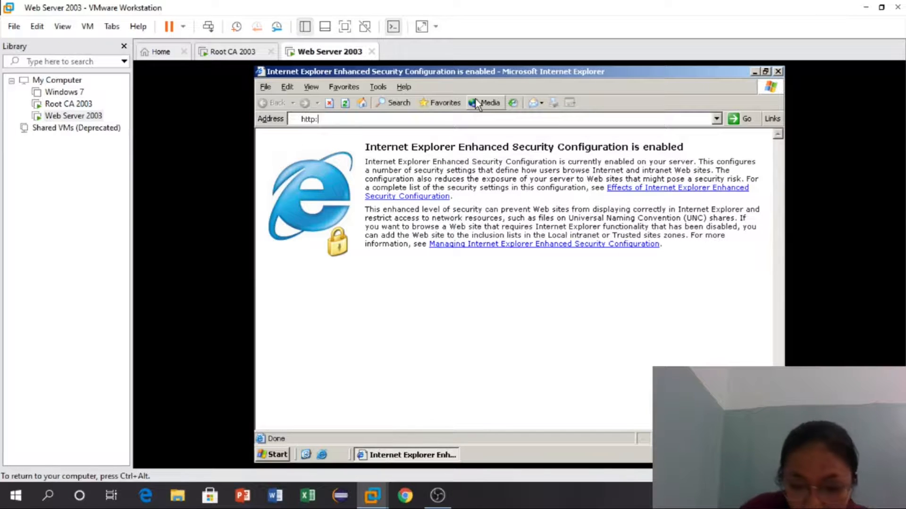
{"action": "type", "text": "//"}
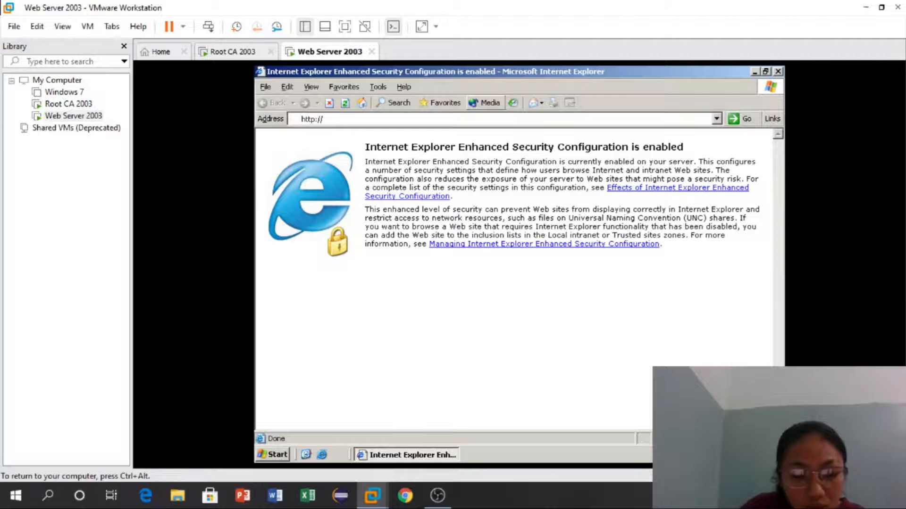
{"action": "type", "text": "198"}
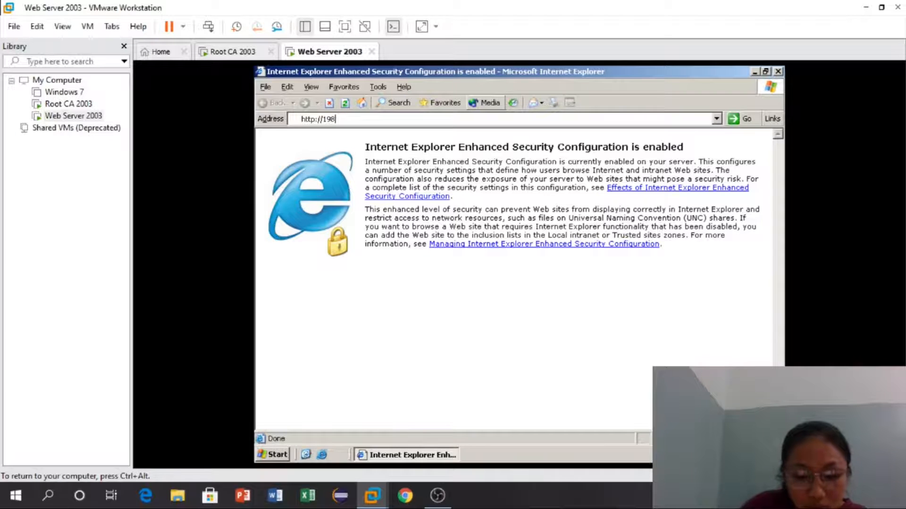
{"action": "type", "text": ".168.1.6"}
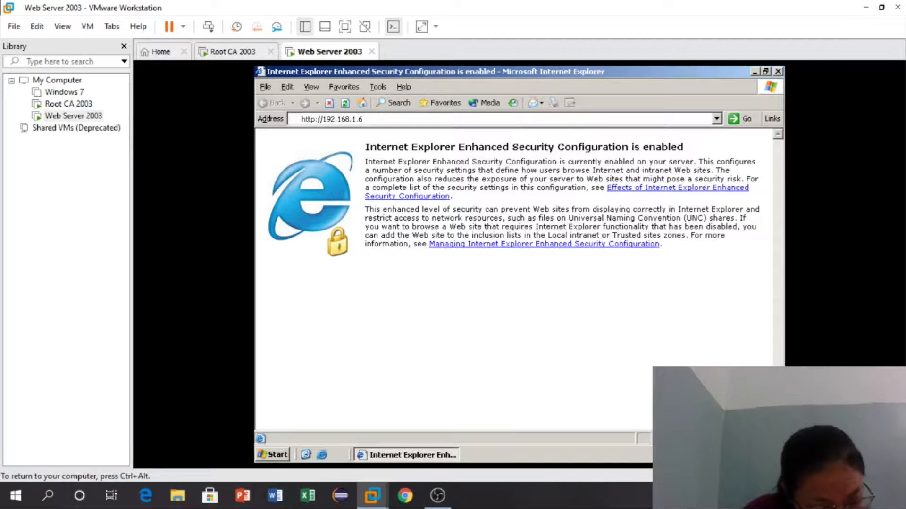
{"action": "type", "text": "/ind"}
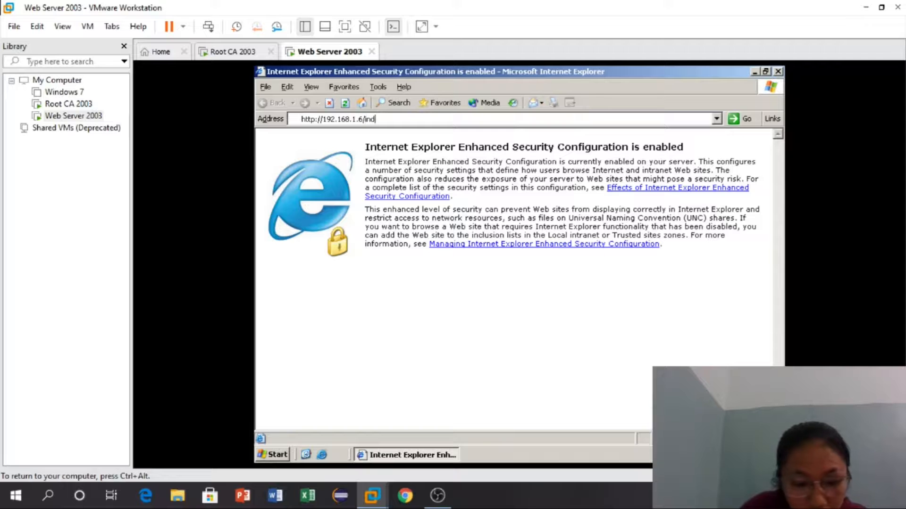
{"action": "type", "text": "ex.html"}
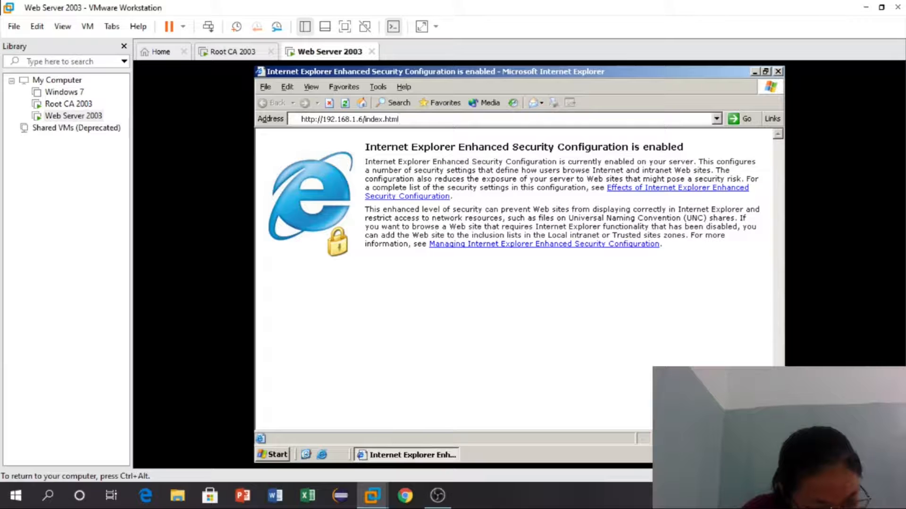
{"action": "key", "text": "Return"}
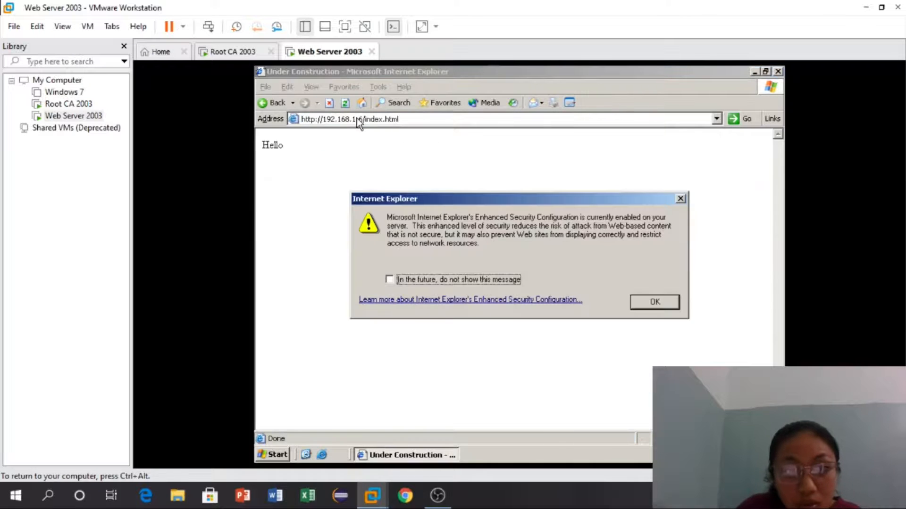
{"action": "left_click", "coordinate": [653, 301]}
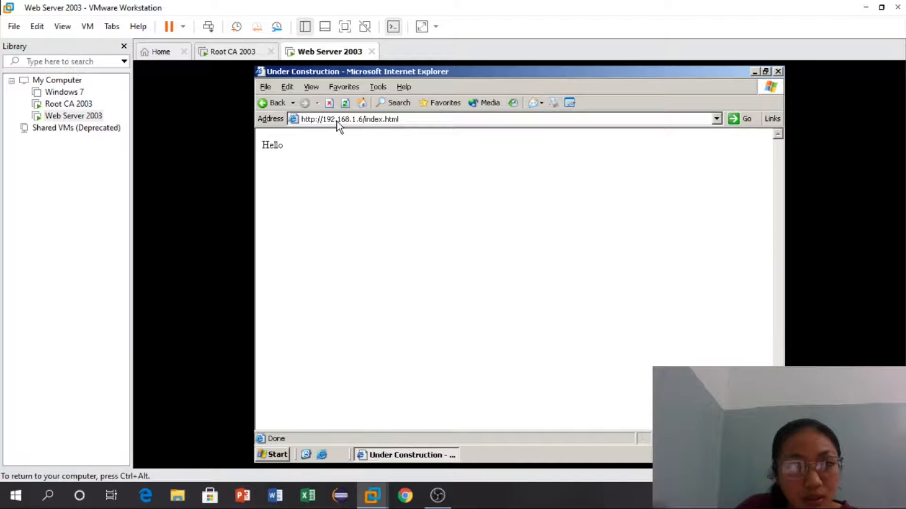
{"action": "double_click", "coordinate": [311, 118]}
{"action": "left_click", "coordinate": [316, 118]}
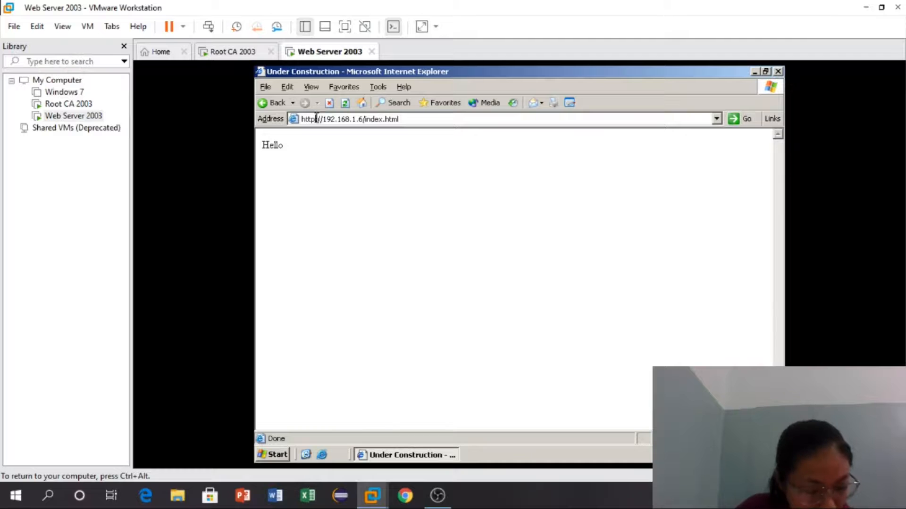
{"action": "left_click", "coordinate": [778, 72]}
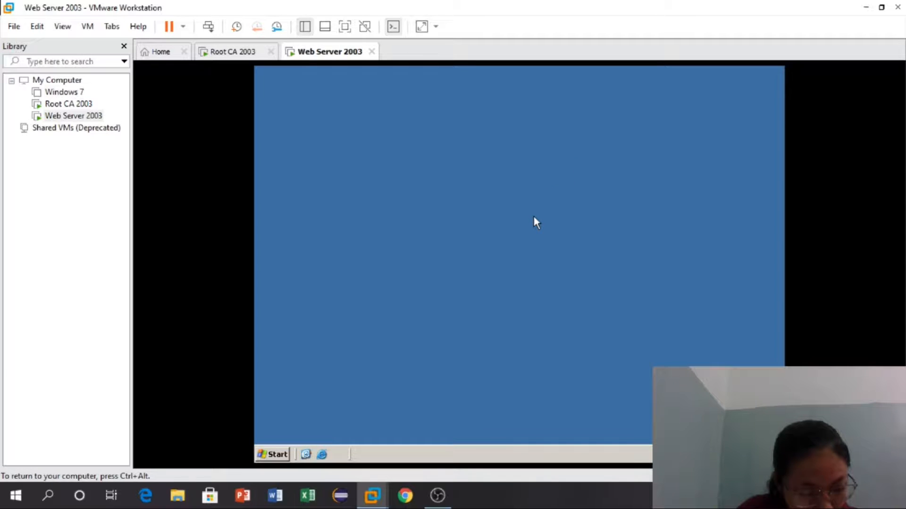
Step: Open the properties of the Default Web Site in Internet Information Services (IIS) Manager
{"action": "left_click", "coordinate": [275, 455]}
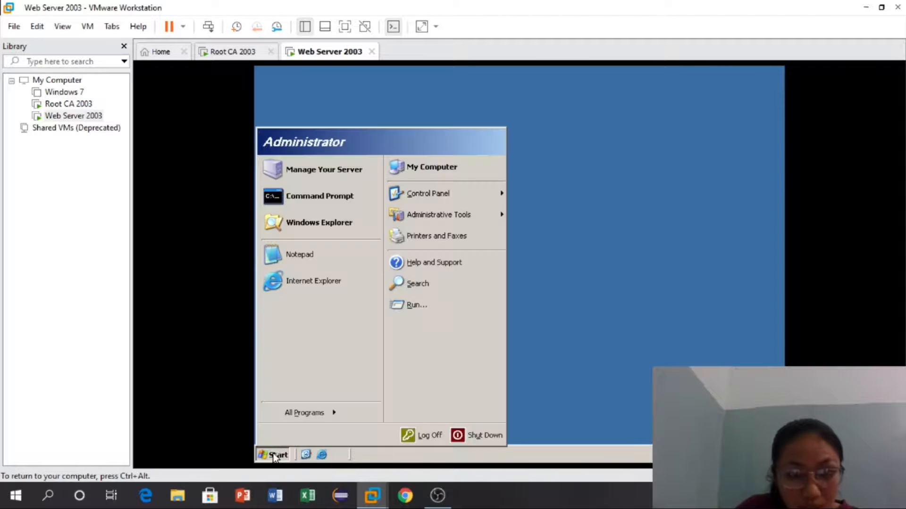
{"action": "mouse_move", "coordinate": [493, 204]}
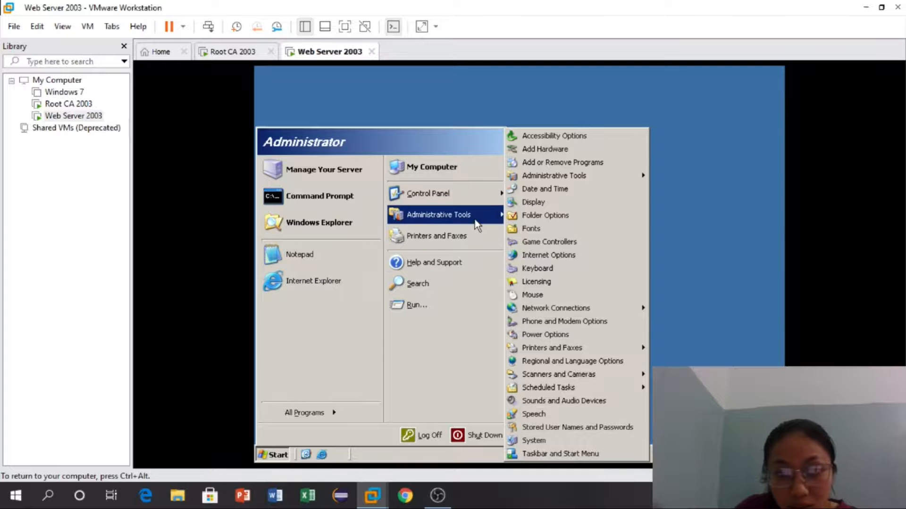
{"action": "mouse_move", "coordinate": [499, 224]}
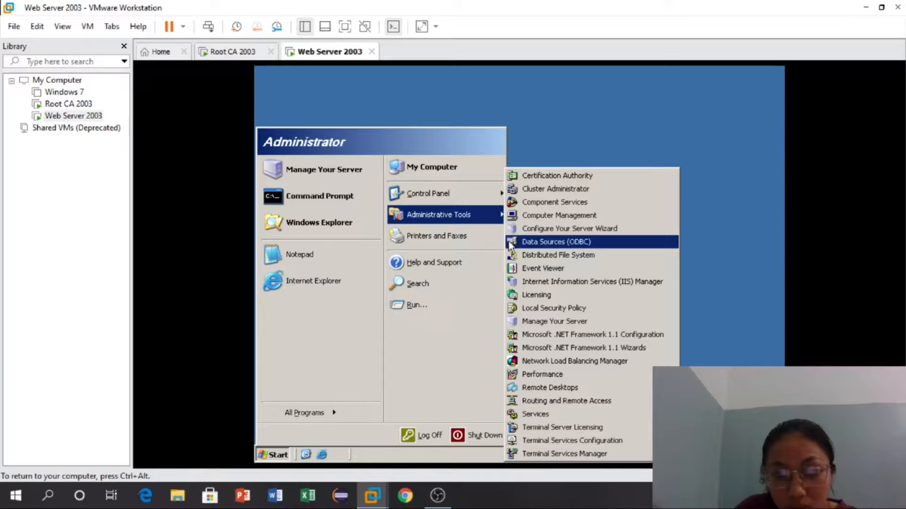
{"action": "left_click", "coordinate": [537, 281]}
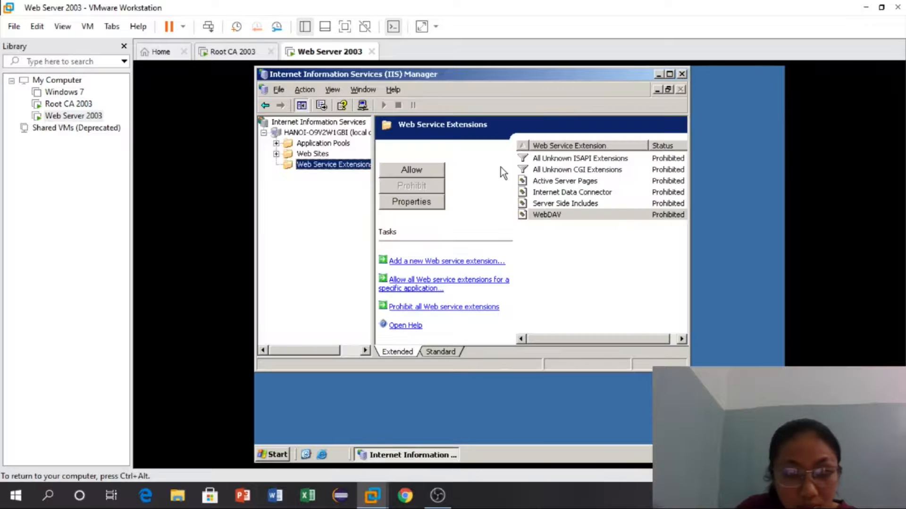
{"action": "left_click", "coordinate": [340, 165]}
{"action": "left_click", "coordinate": [276, 154]}
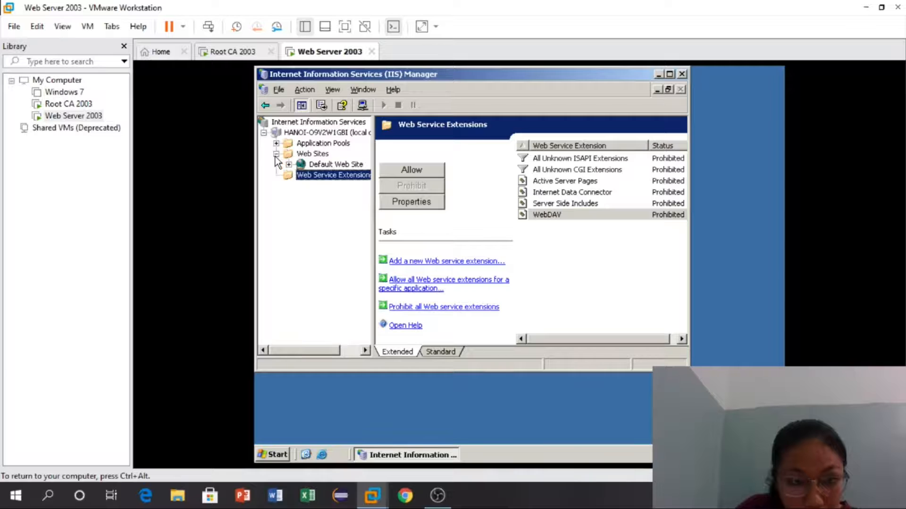
{"action": "right_click", "coordinate": [338, 167]}
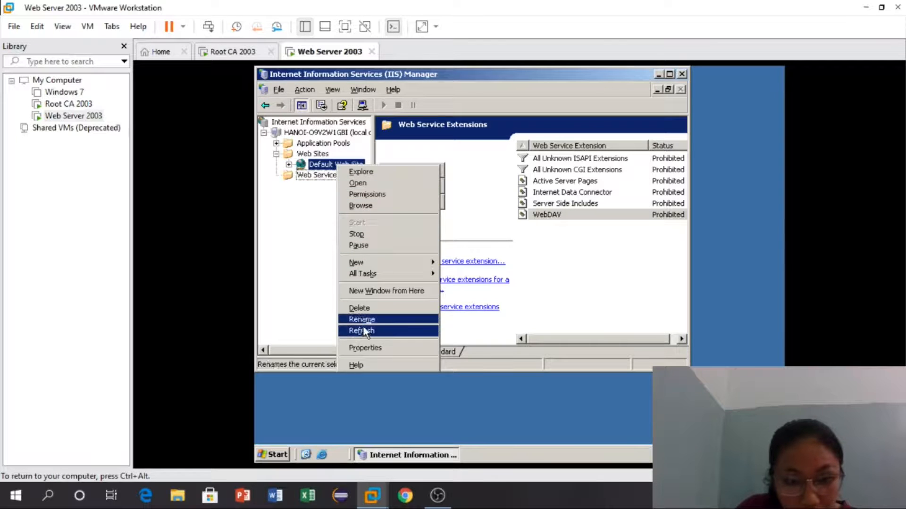
{"action": "left_click", "coordinate": [365, 348]}
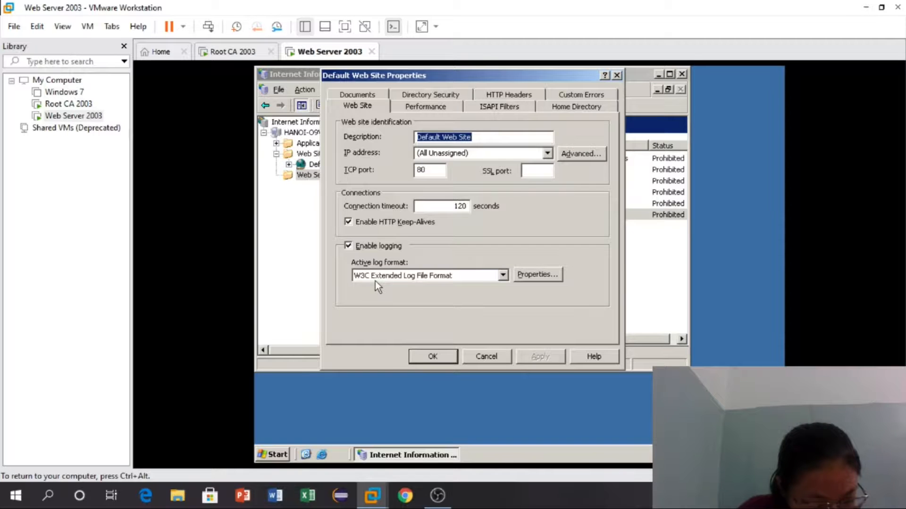
Step: Start a new server certificate for the Default Web Site, choosing to prepare the request now but send it later
{"action": "left_click", "coordinate": [443, 93]}
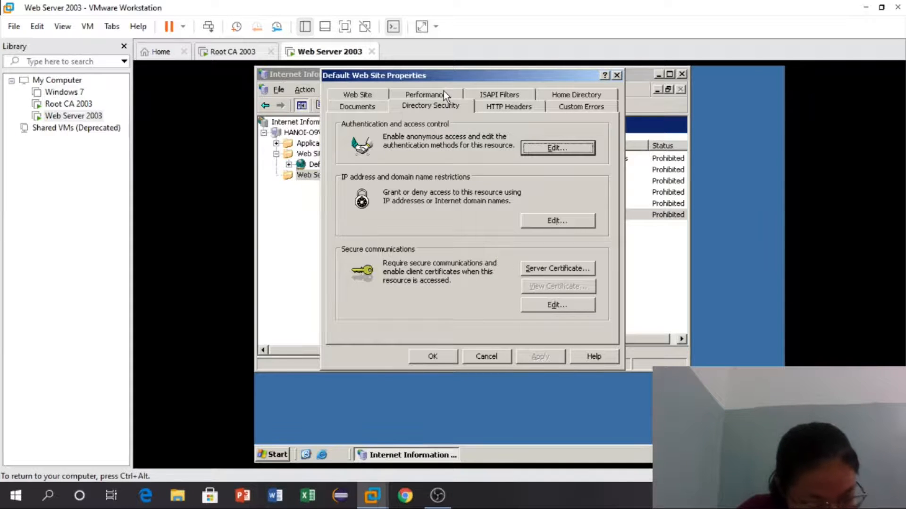
{"action": "left_click", "coordinate": [573, 268]}
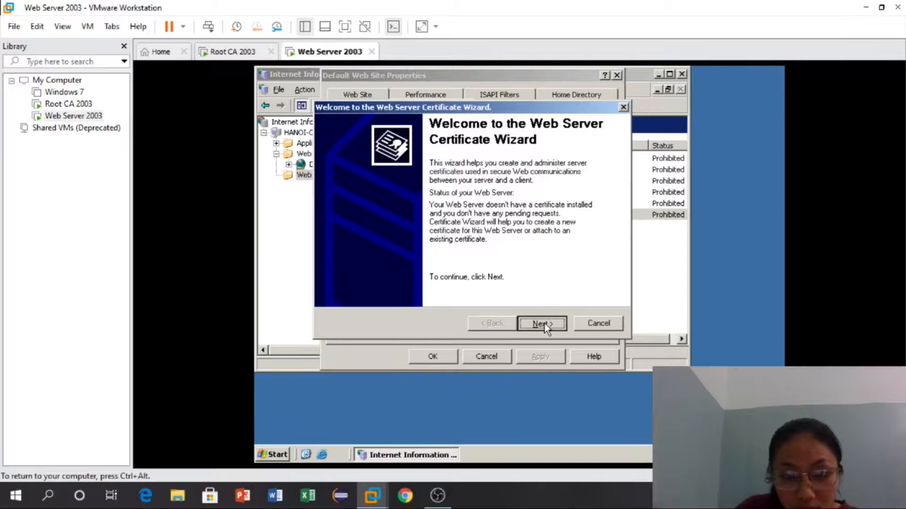
{"action": "left_click", "coordinate": [544, 323]}
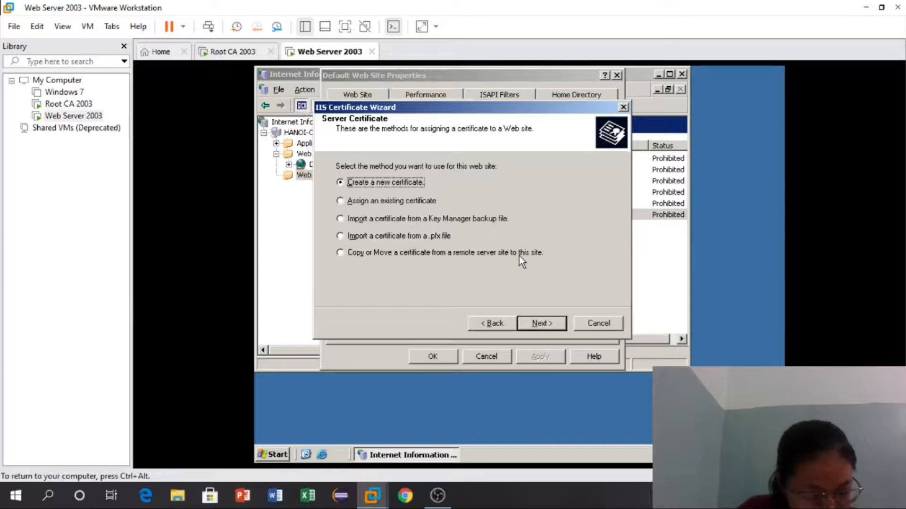
{"action": "left_click", "coordinate": [386, 182]}
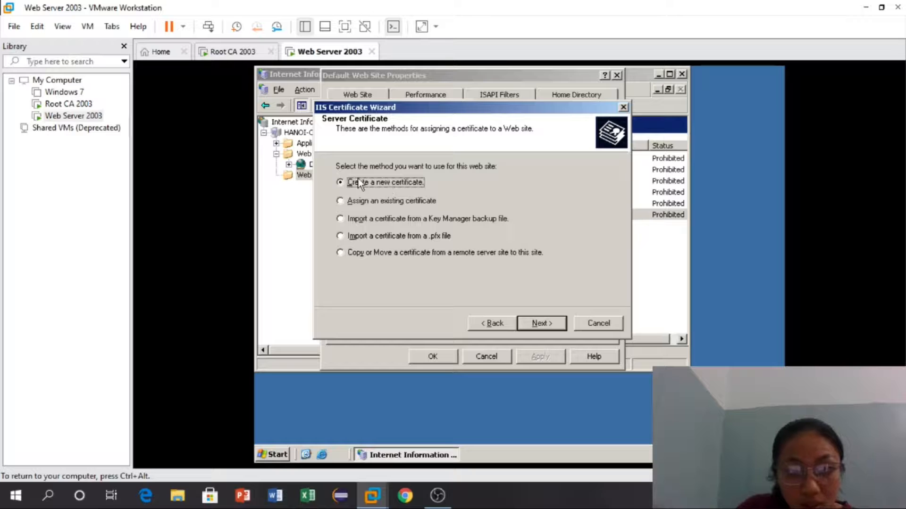
{"action": "left_click", "coordinate": [535, 324]}
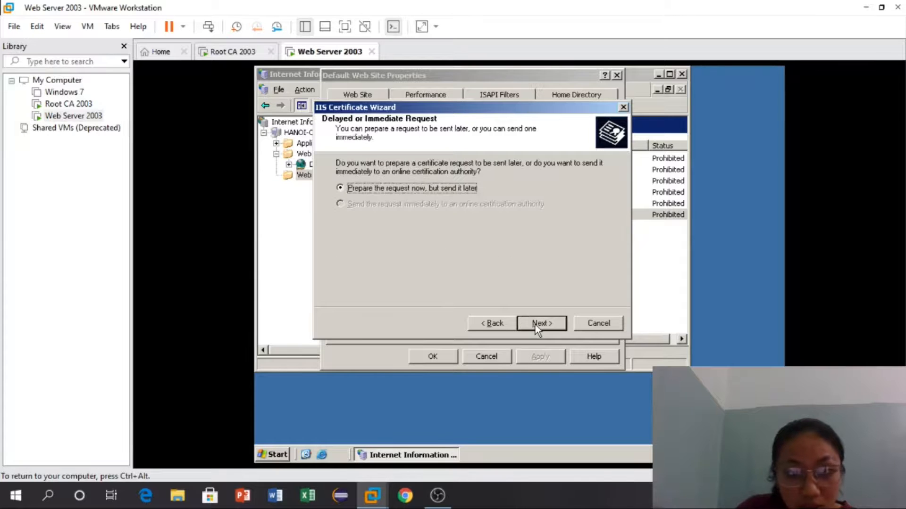
{"action": "left_click", "coordinate": [535, 325]}
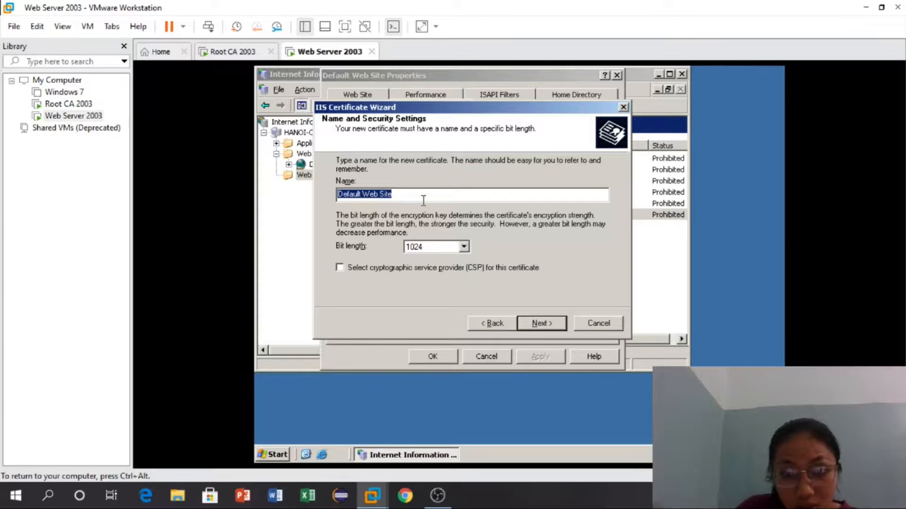
{"action": "type", "text": "ha"}
{"action": "key", "text": "BackSpace"}
{"action": "key", "text": "BackSpace"}
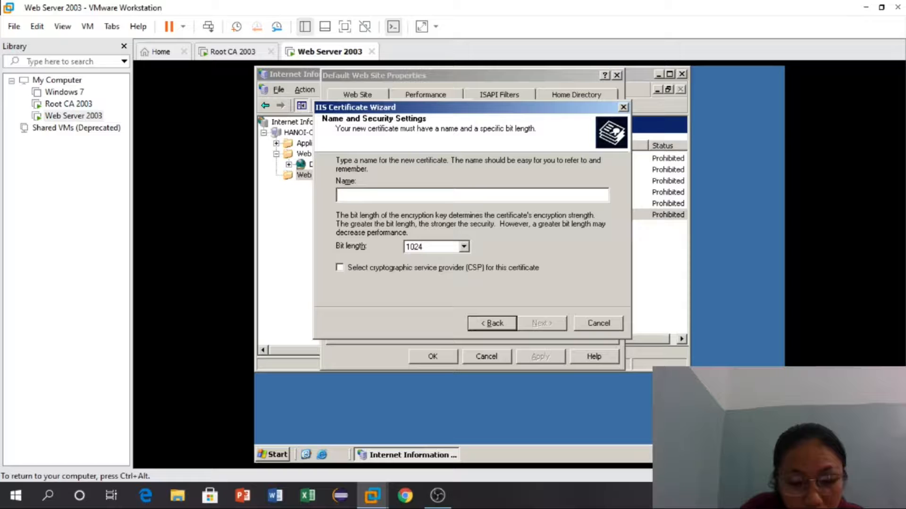
{"action": "type", "text": "Hanu"}
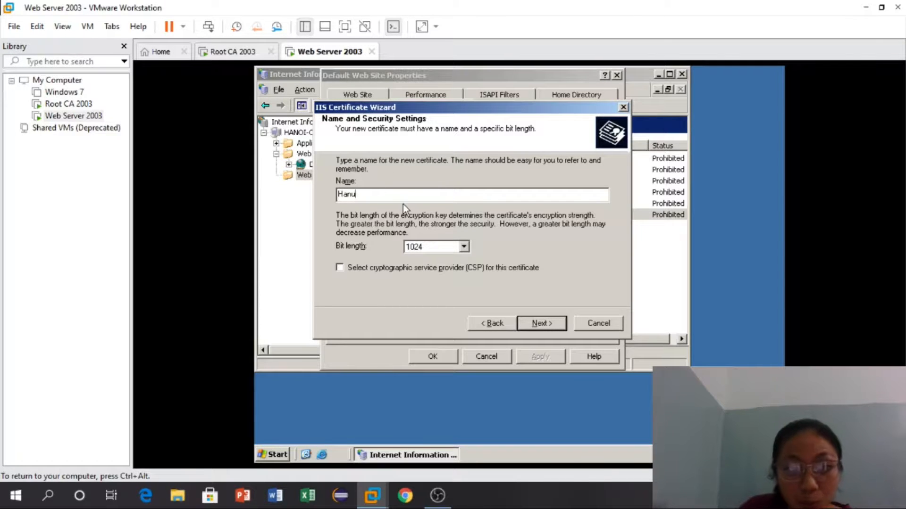
{"action": "left_click", "coordinate": [537, 325]}
{"action": "left_click", "coordinate": [492, 323]}
Step: Name the new certificate root.hanu and set its organization to HANU and its organizational unit to Fit
{"action": "type", "text": "root.hanu"}
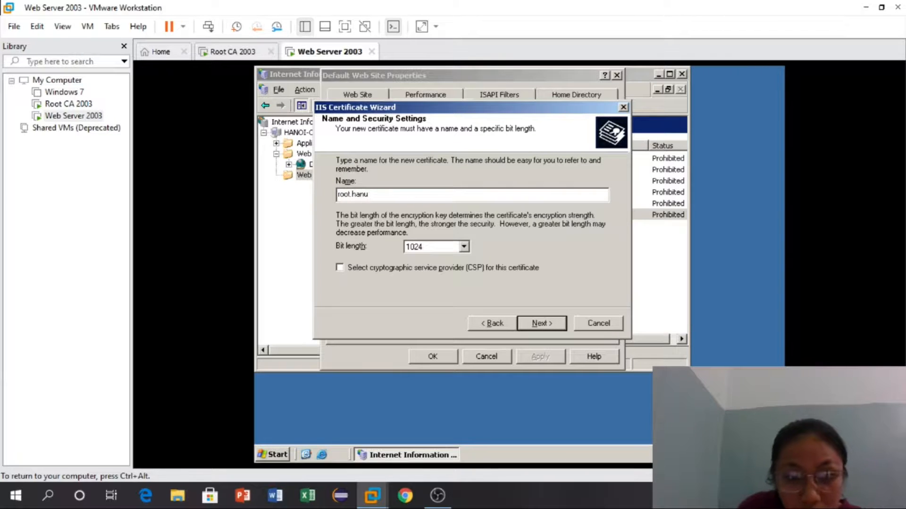
{"action": "left_click", "coordinate": [536, 326]}
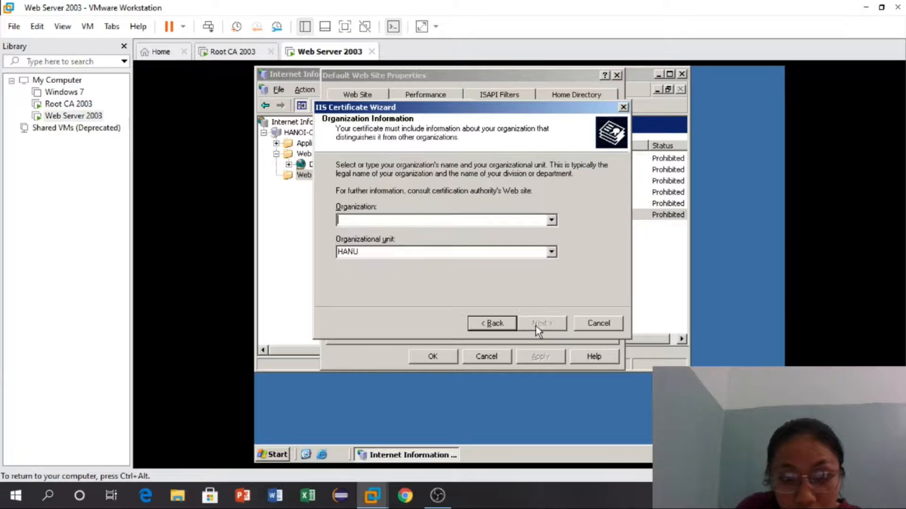
{"action": "type", "text": "HANU"}
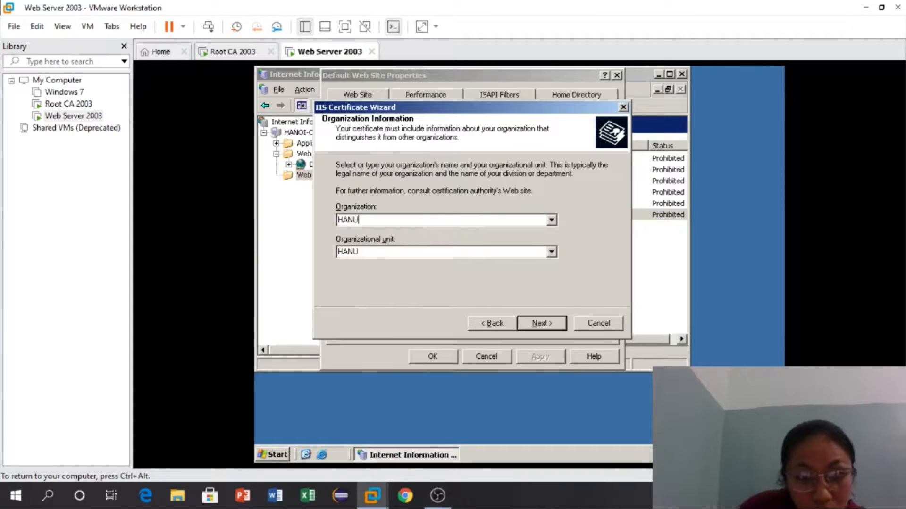
{"action": "double_click", "coordinate": [390, 247]}
{"action": "key", "text": "BackSpace"}
{"action": "type", "text": "Fit"}
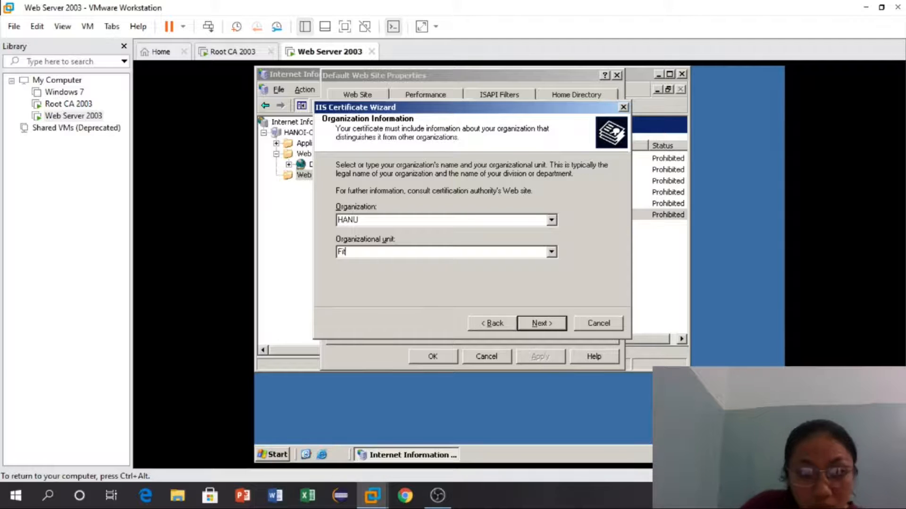
{"action": "left_click", "coordinate": [542, 323]}
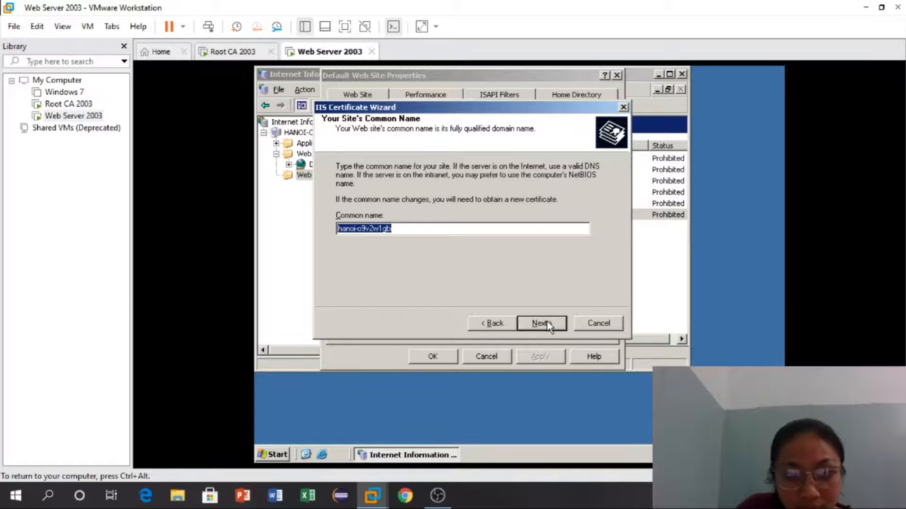
Step: Keep the suggested common name and set the certificate's state/province to Hanoi and its city/locality to Hai Duong
{"action": "left_click", "coordinate": [548, 321]}
{"action": "left_click", "coordinate": [436, 210]}
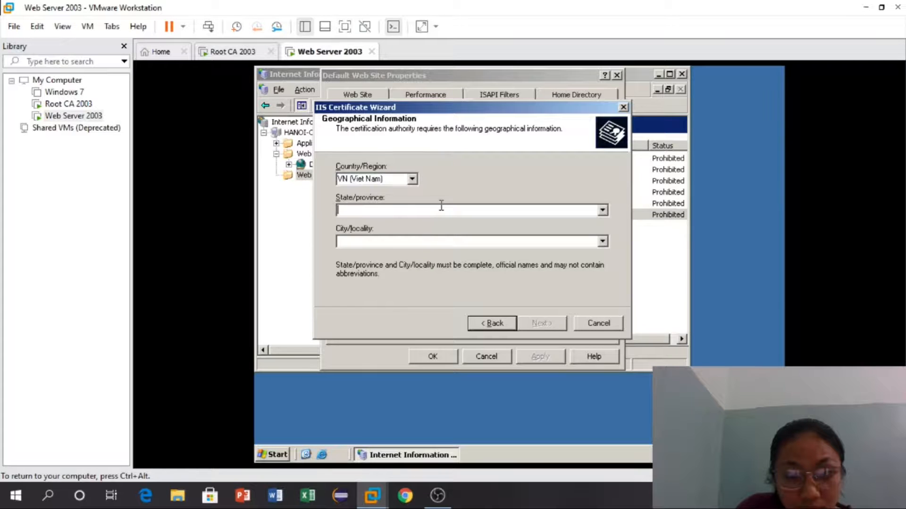
{"action": "type", "text": "HA"}
{"action": "key", "text": "BackSpace"}
{"action": "type", "text": "anoi"}
{"action": "left_click", "coordinate": [448, 241]}
{"action": "type", "text": "H"}
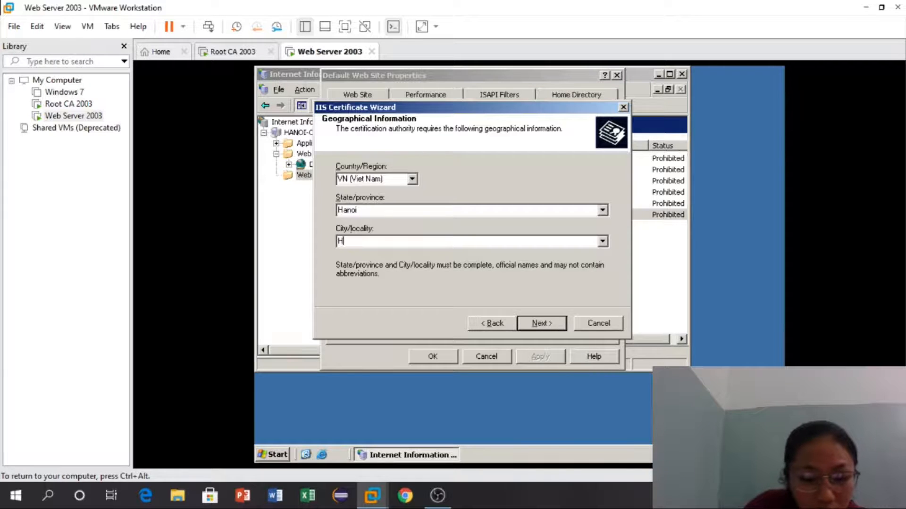
{"action": "type", "text": "ai Duong"}
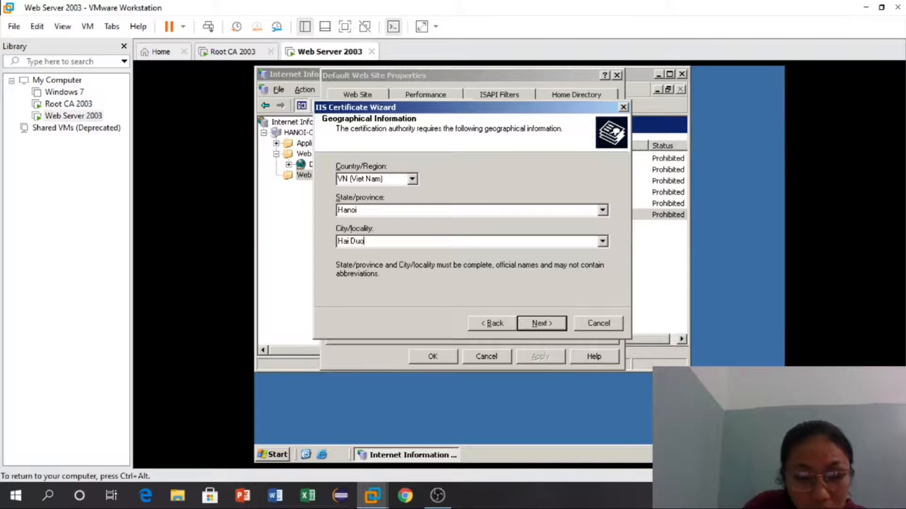
{"action": "left_click", "coordinate": [527, 324]}
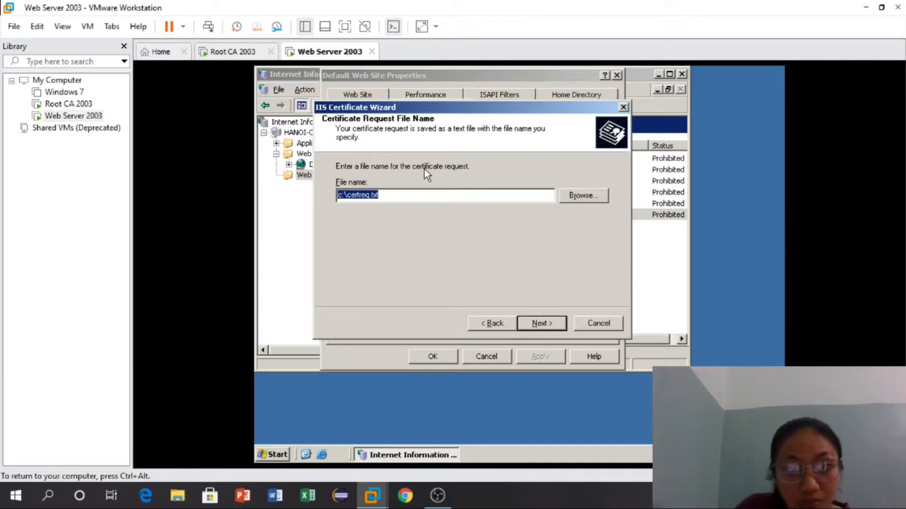
Step: Save the certificate request as c:\certreq.txt and finish the certificate wizard
{"action": "left_click", "coordinate": [539, 326]}
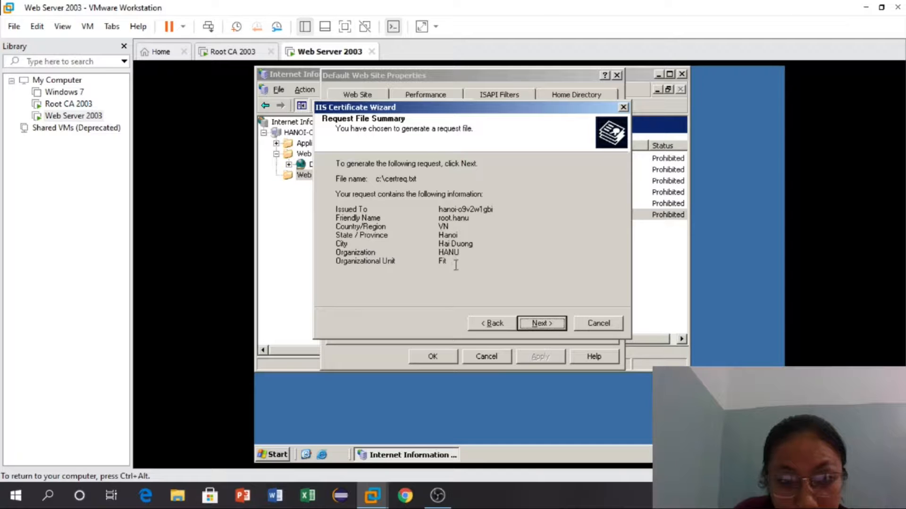
{"action": "left_click", "coordinate": [532, 323]}
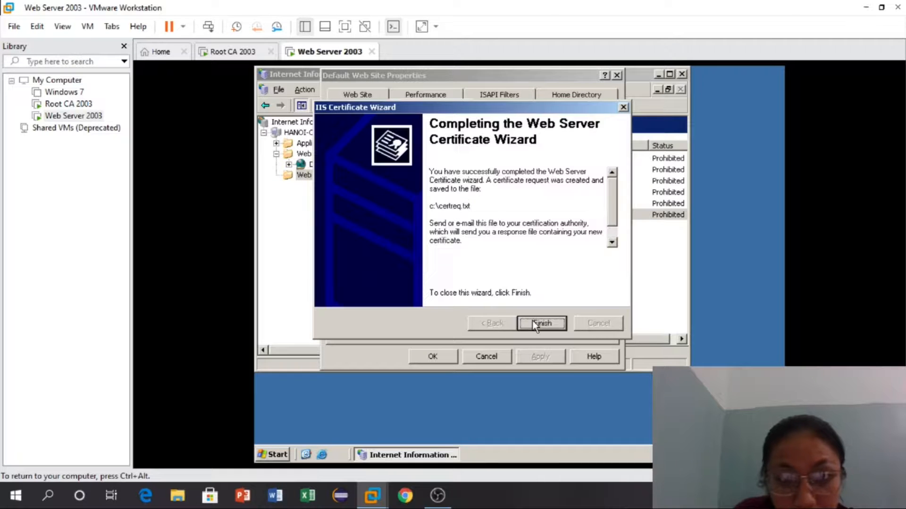
{"action": "left_click", "coordinate": [543, 324]}
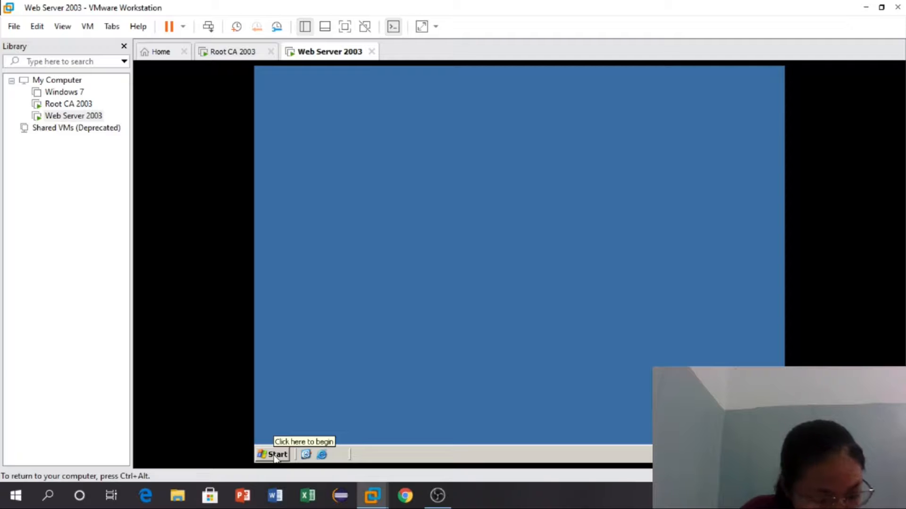
{"action": "right_click", "coordinate": [406, 267]}
{"action": "left_click", "coordinate": [435, 285]}
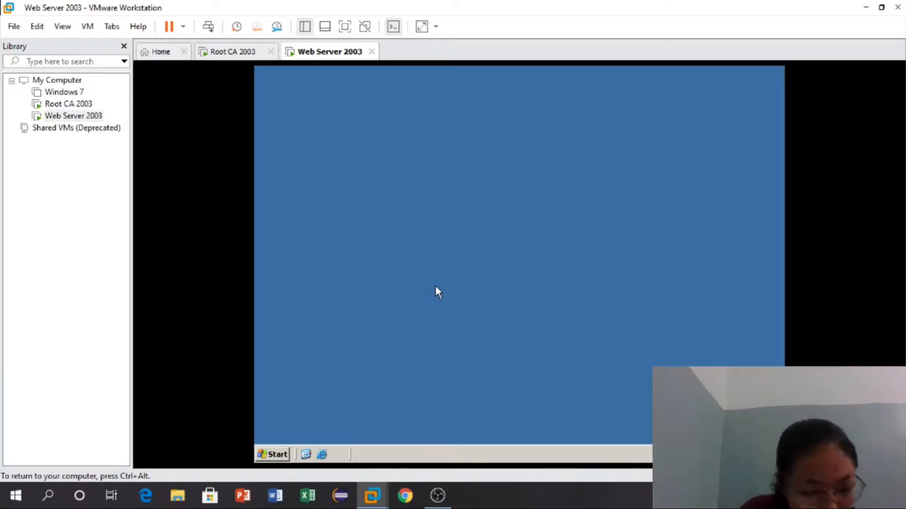
{"action": "right_click", "coordinate": [502, 211]}
{"action": "left_click", "coordinate": [517, 230]}
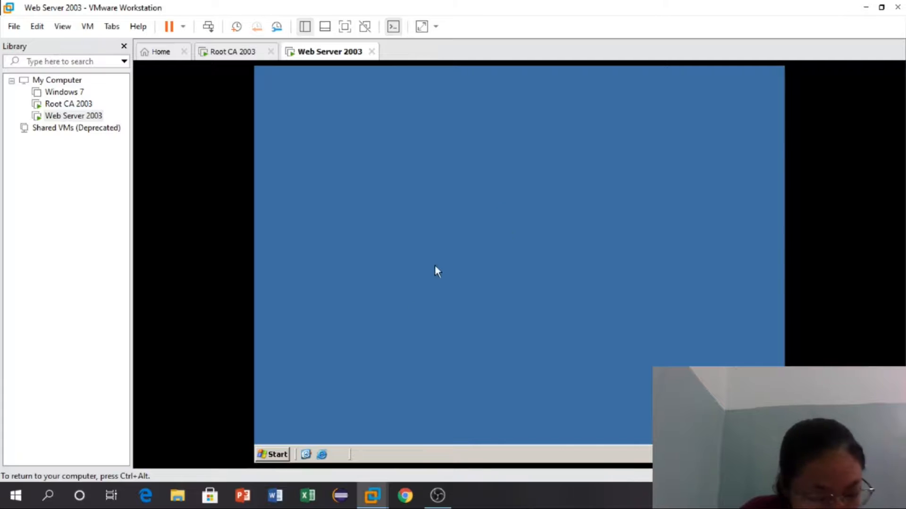
{"action": "left_click", "coordinate": [274, 454]}
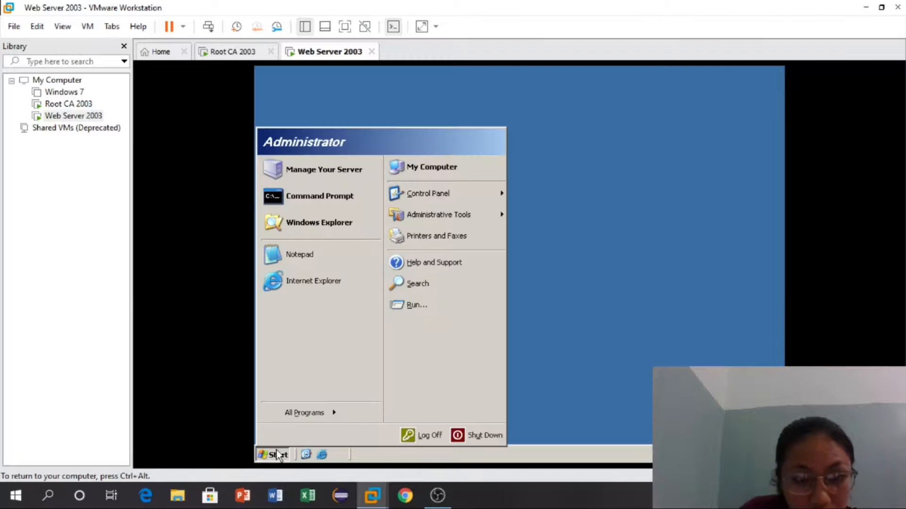
{"action": "left_click", "coordinate": [528, 307]}
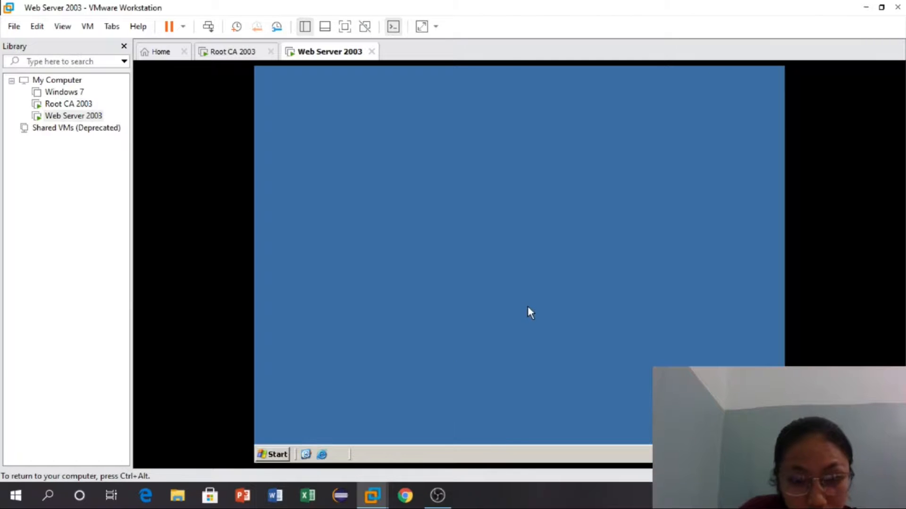
{"action": "left_click", "coordinate": [323, 454]}
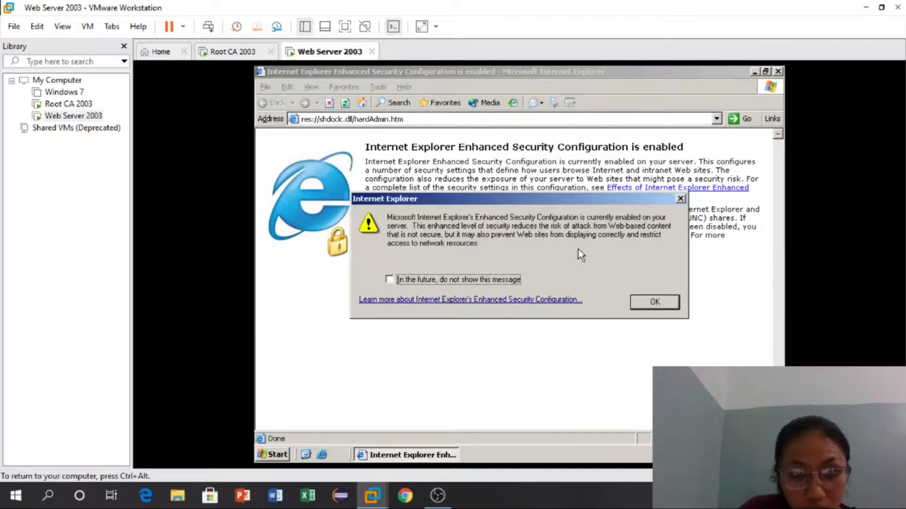
{"action": "left_click", "coordinate": [649, 303]}
{"action": "left_click", "coordinate": [443, 114]}
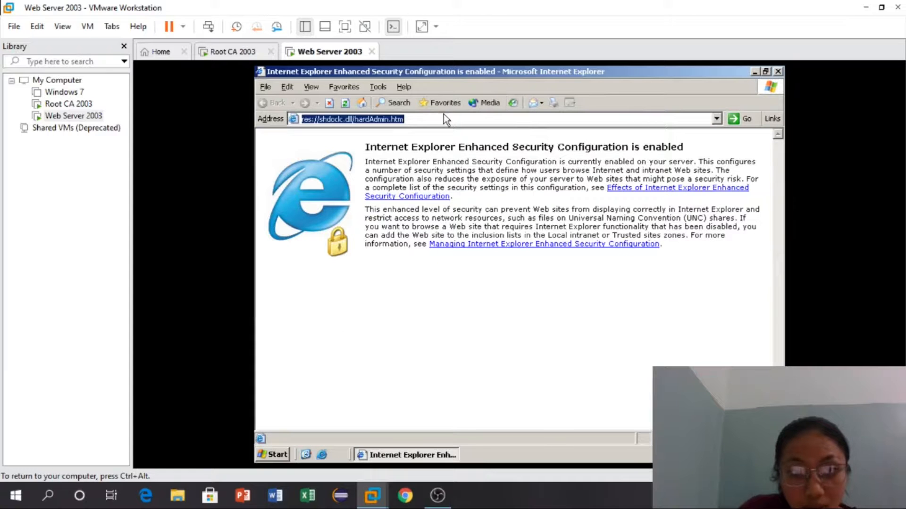
{"action": "key", "text": "BackSpace"}
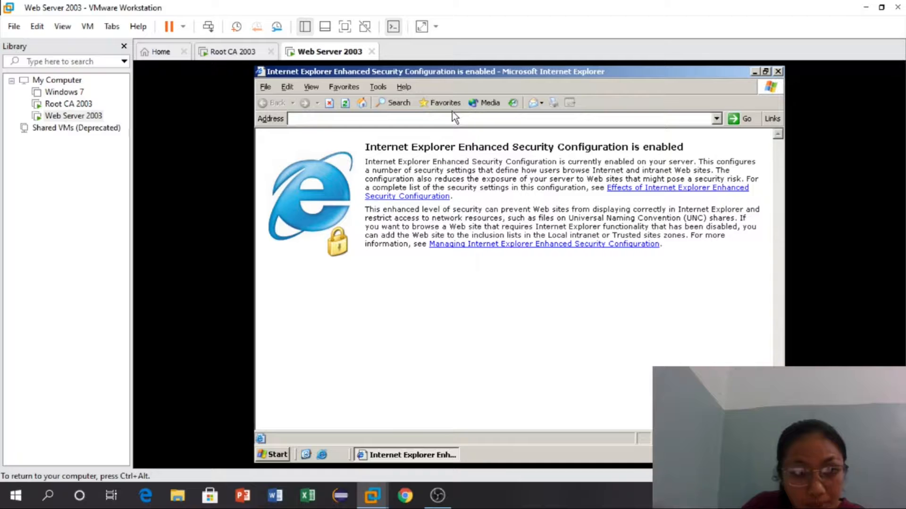
{"action": "type", "text": "h"}
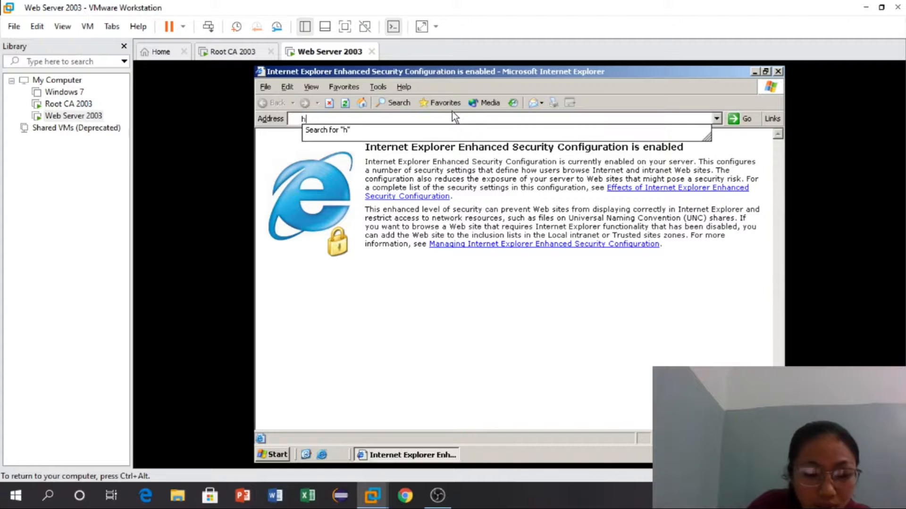
{"action": "type", "text": "ttp:"}
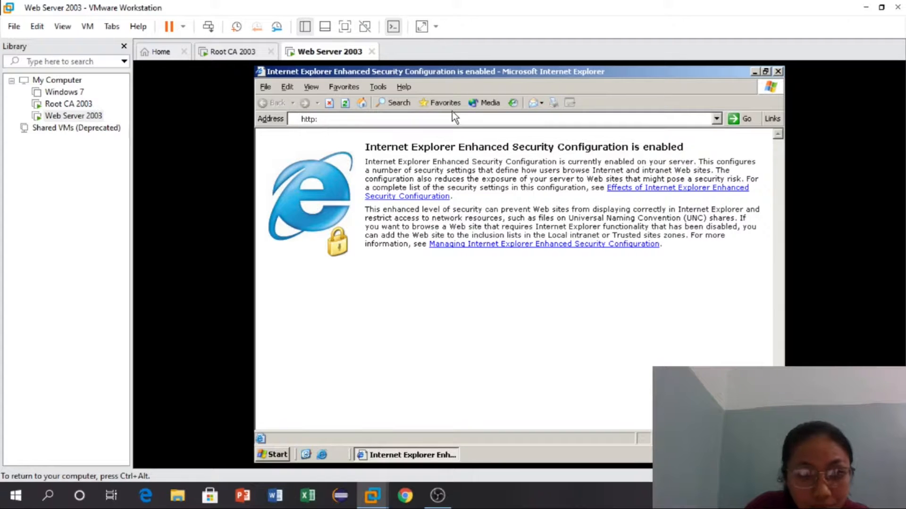
{"action": "type", "text": "//"}
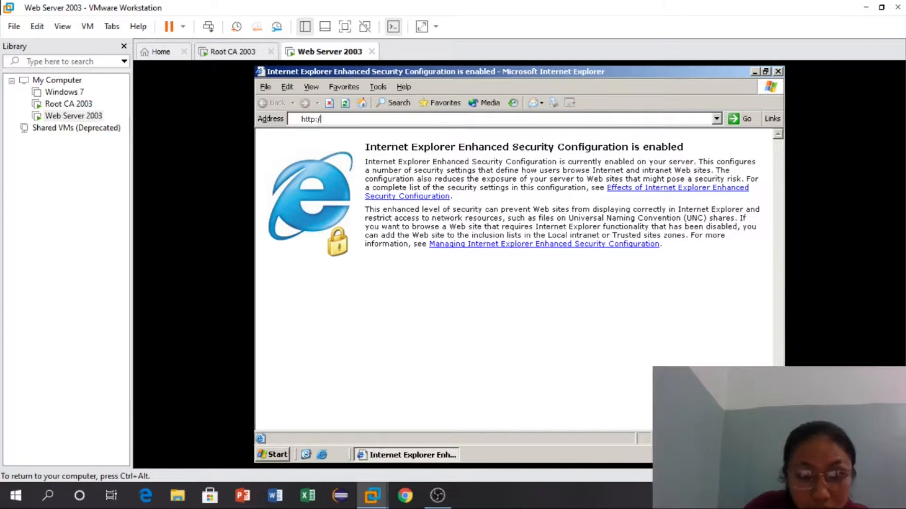
{"action": "type", "text": "192.168"}
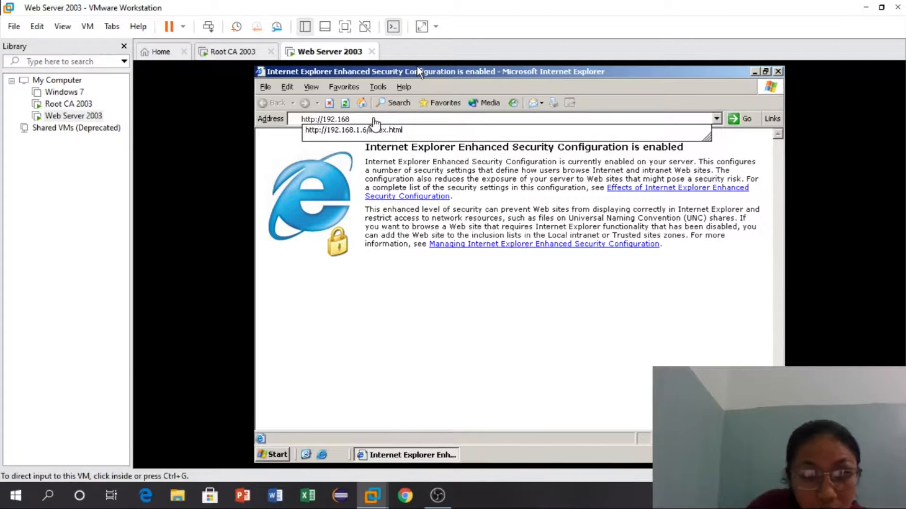
{"action": "left_click", "coordinate": [381, 117]}
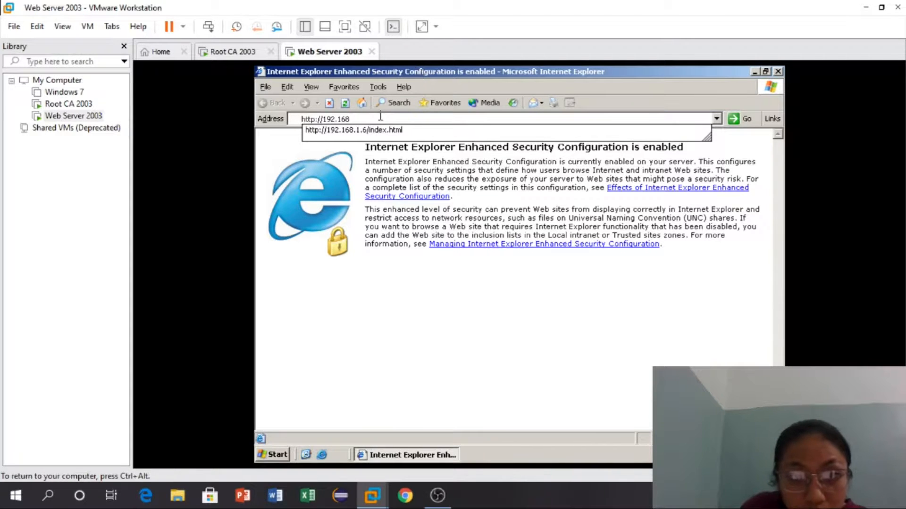
{"action": "type", "text": ".1.26"}
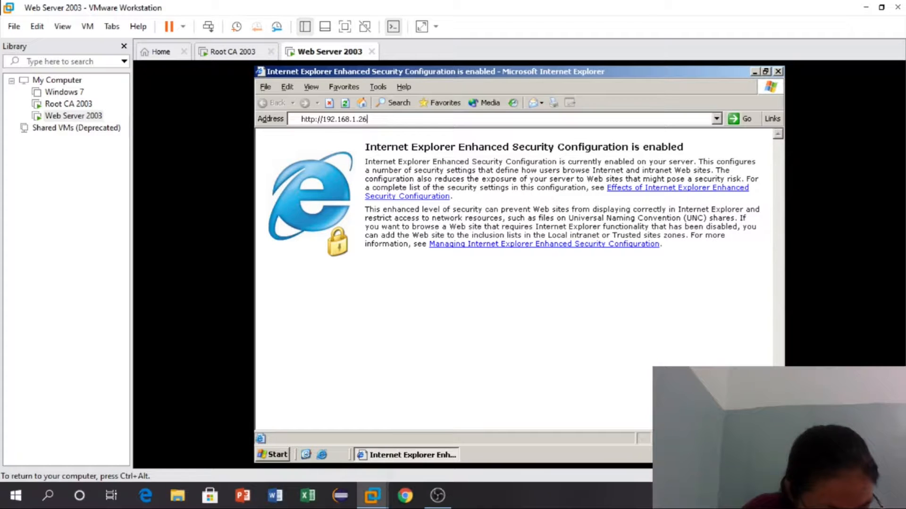
{"action": "type", "text": "/cer"}
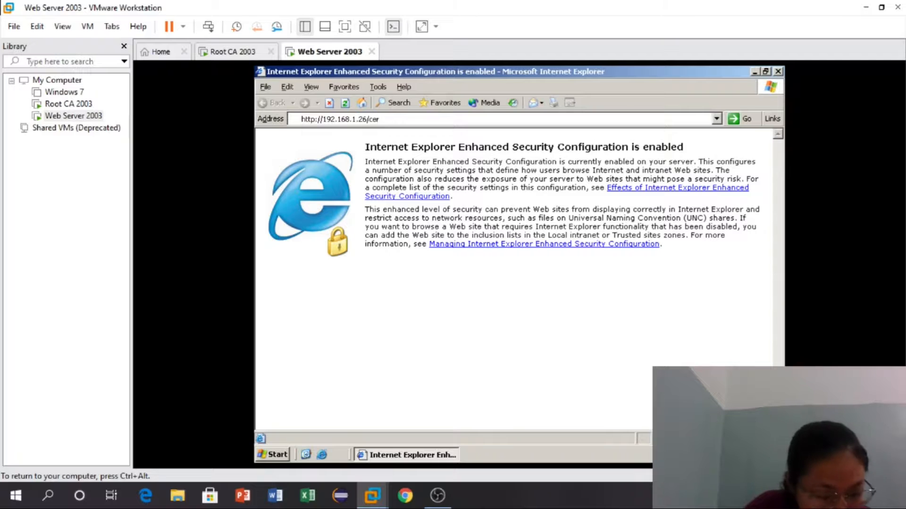
{"action": "type", "text": "tsrv"}
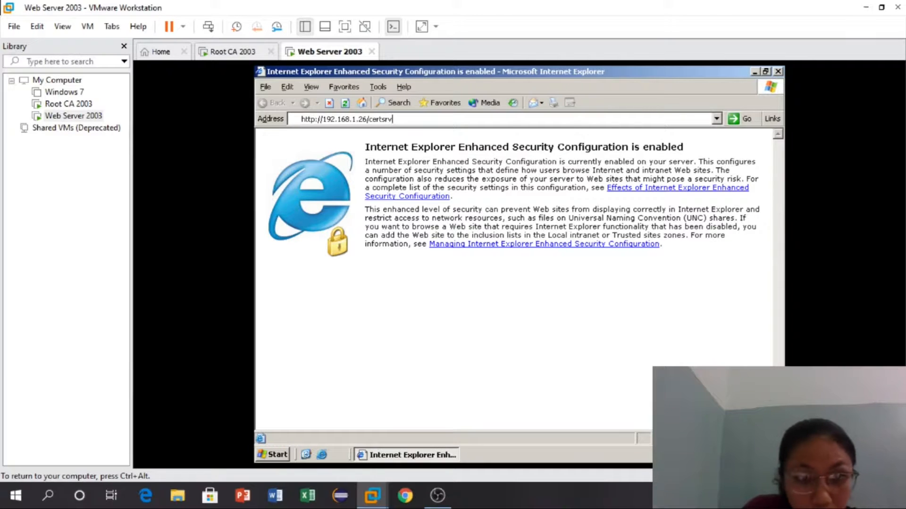
{"action": "key", "text": "Return"}
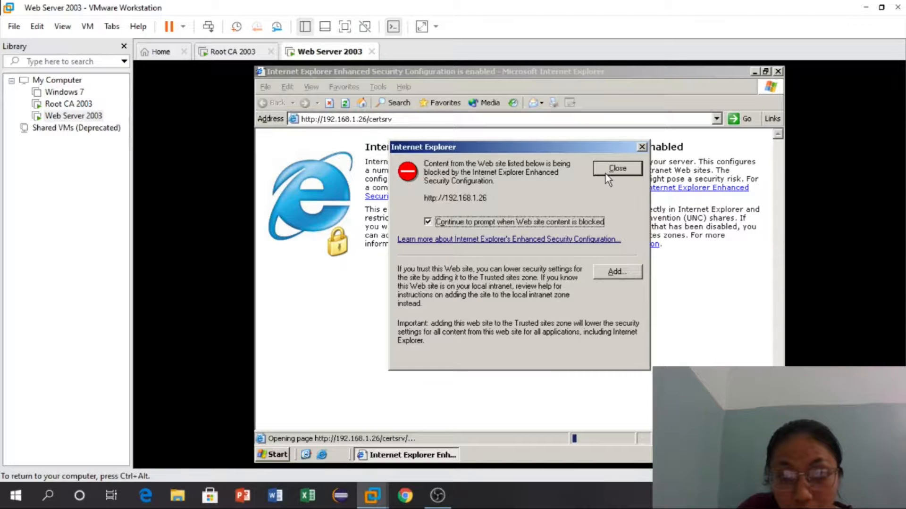
{"action": "left_click", "coordinate": [619, 174]}
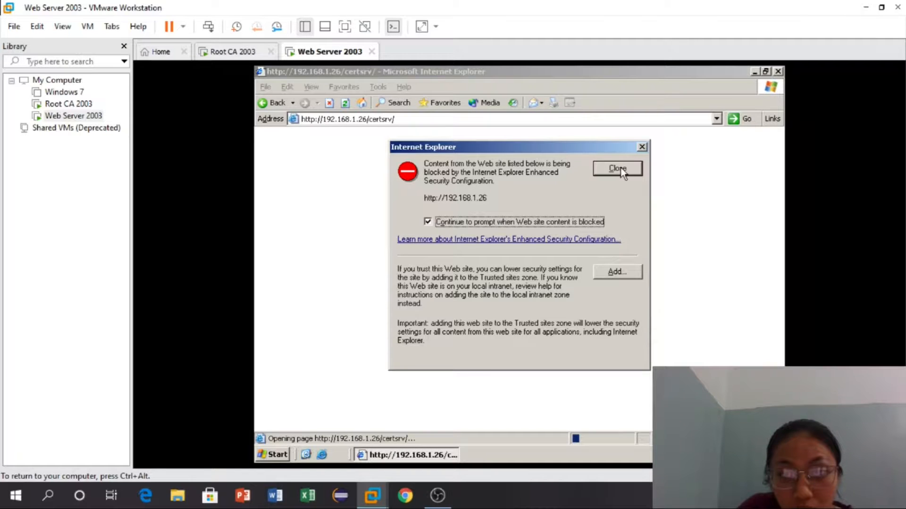
{"action": "left_click", "coordinate": [642, 147]}
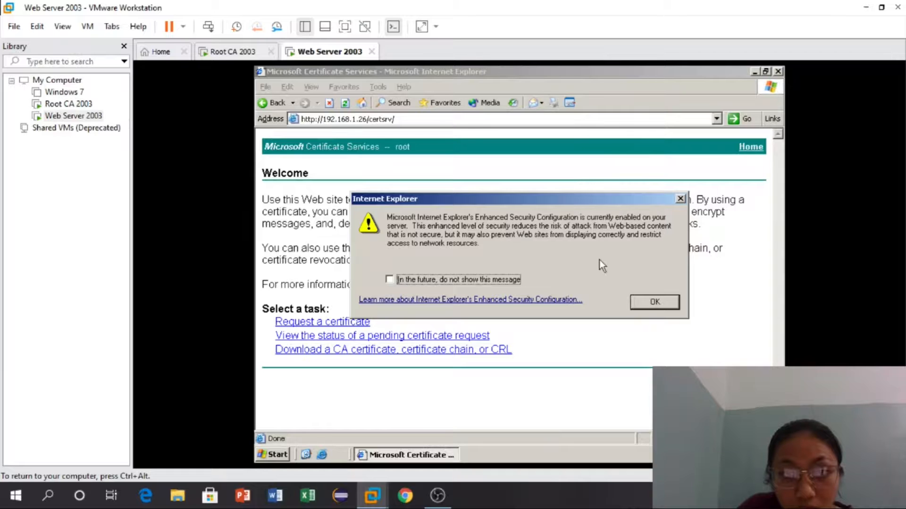
{"action": "left_click", "coordinate": [646, 300]}
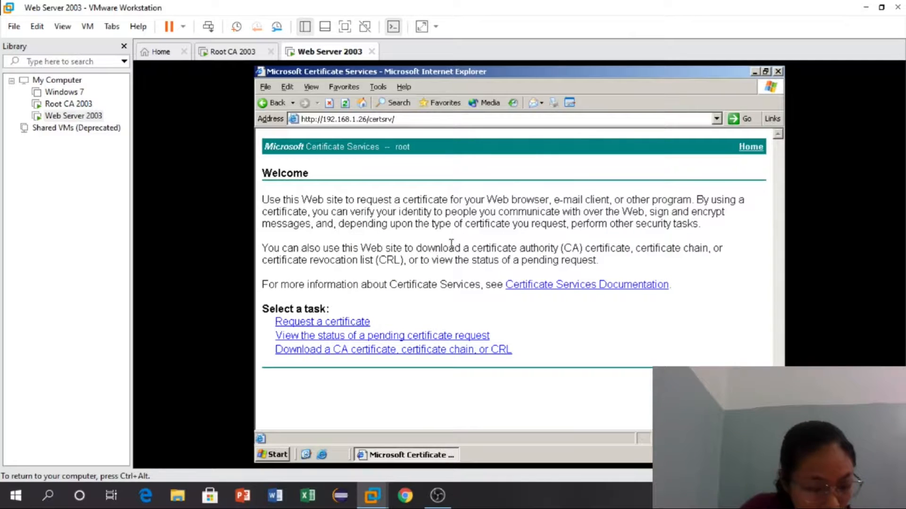
Step: Start an advanced certificate request using a base-64-encoded file, turning off future Enhanced Security messages and dismissing the blocked-content notice
{"action": "left_click", "coordinate": [354, 322]}
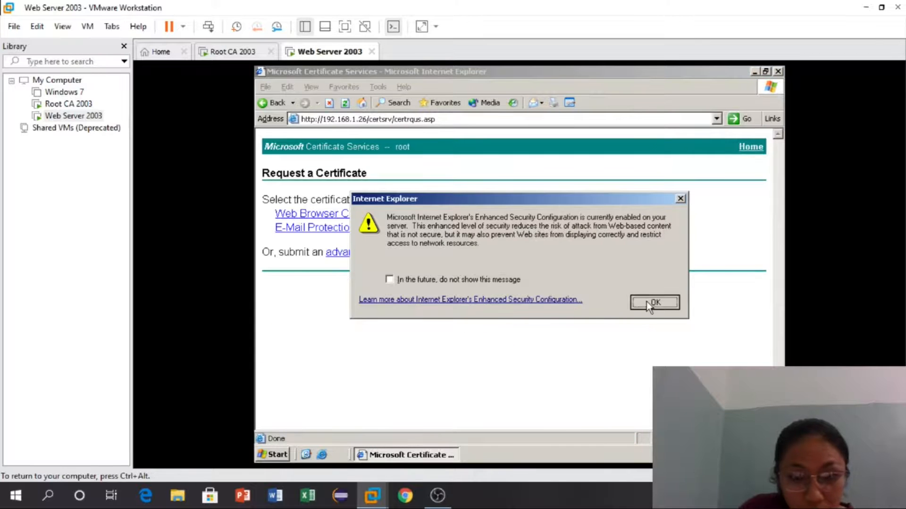
{"action": "left_click", "coordinate": [647, 302]}
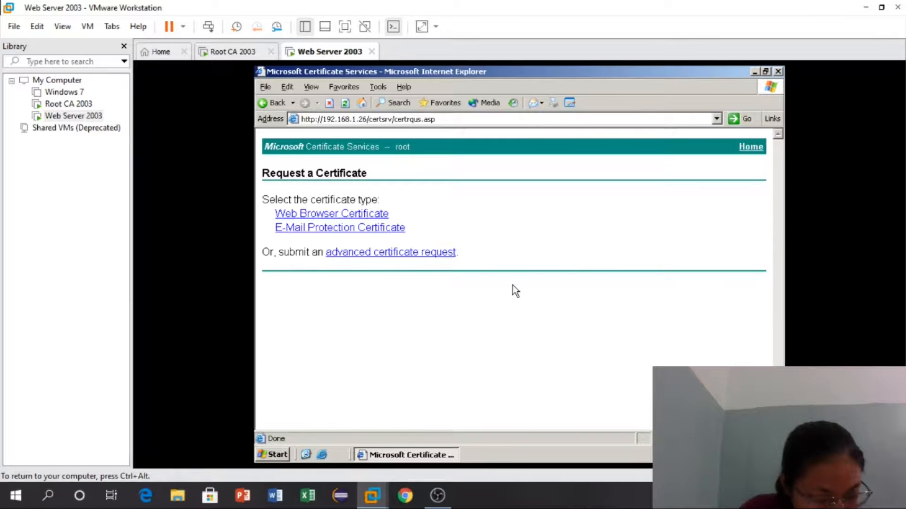
{"action": "left_click", "coordinate": [382, 257]}
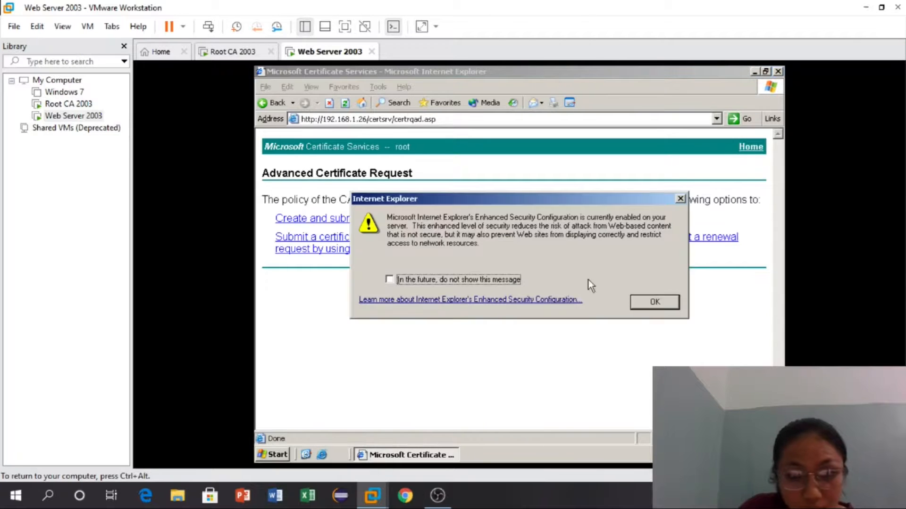
{"action": "left_click", "coordinate": [389, 279]}
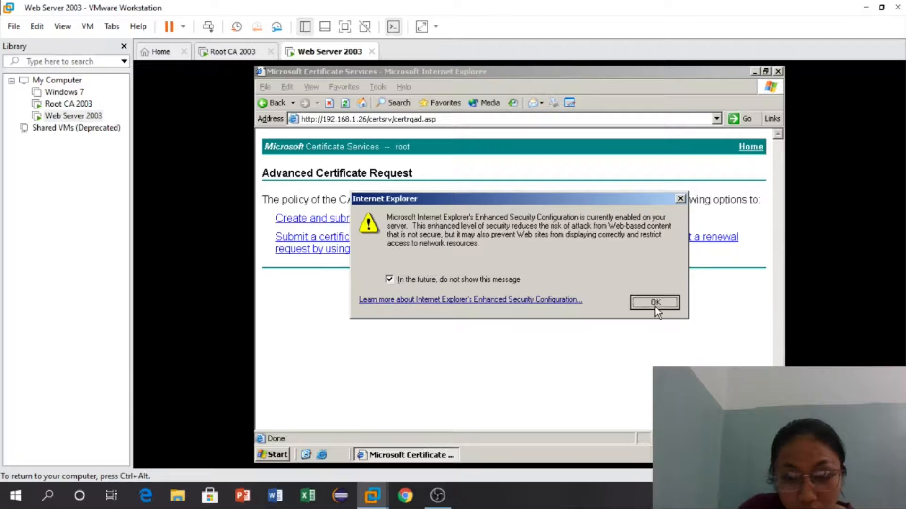
{"action": "left_click", "coordinate": [654, 304]}
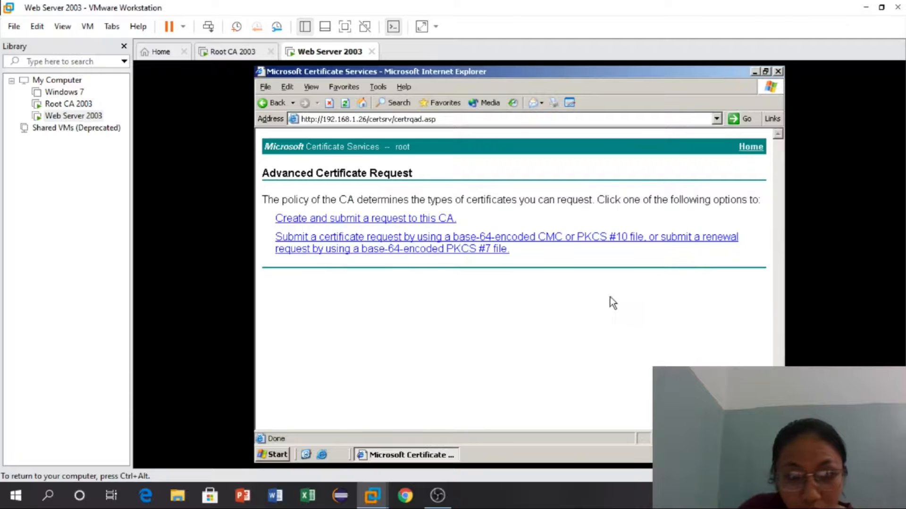
{"action": "left_click", "coordinate": [439, 244]}
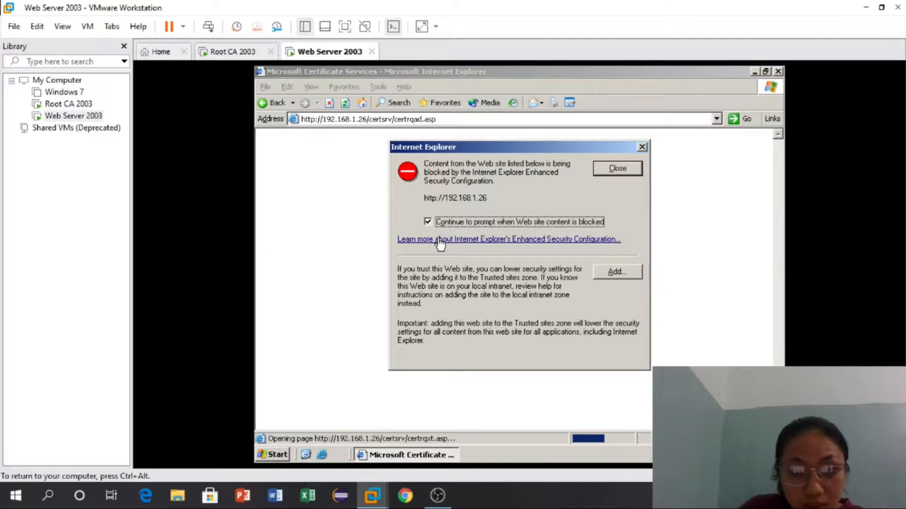
{"action": "left_click", "coordinate": [641, 148]}
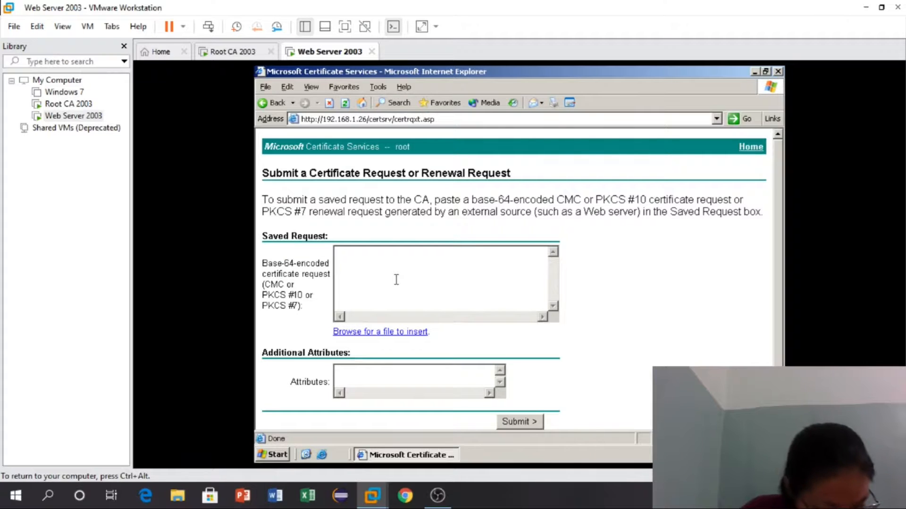
Step: Open certreq.txt from the root of the C: drive and copy its entire certificate request text
{"action": "left_click", "coordinate": [396, 279]}
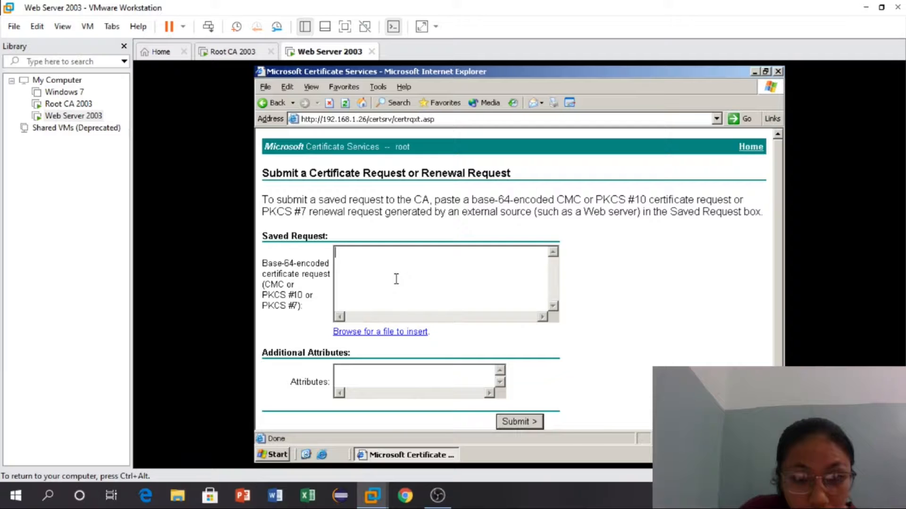
{"action": "left_click", "coordinate": [266, 454]}
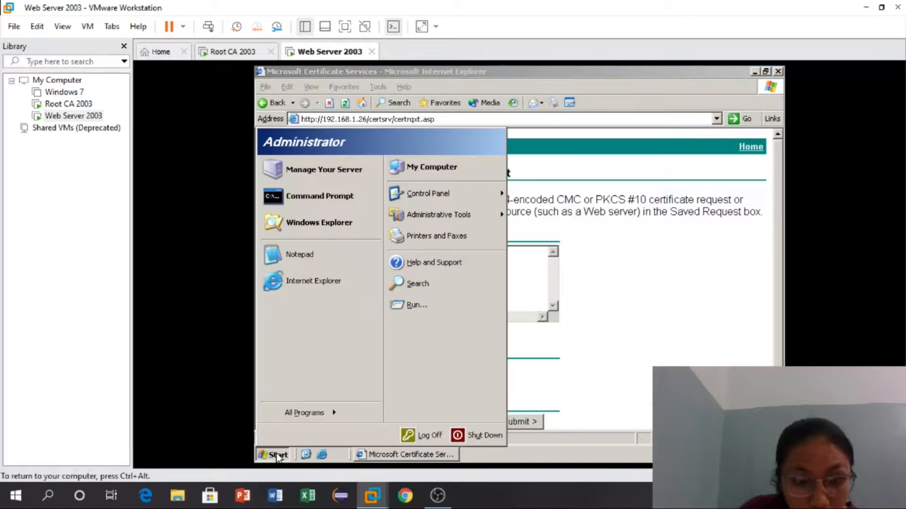
{"action": "left_click", "coordinate": [457, 170]}
{"action": "left_click", "coordinate": [301, 169]}
{"action": "left_click", "coordinate": [301, 170]}
{"action": "double_click", "coordinate": [302, 169]}
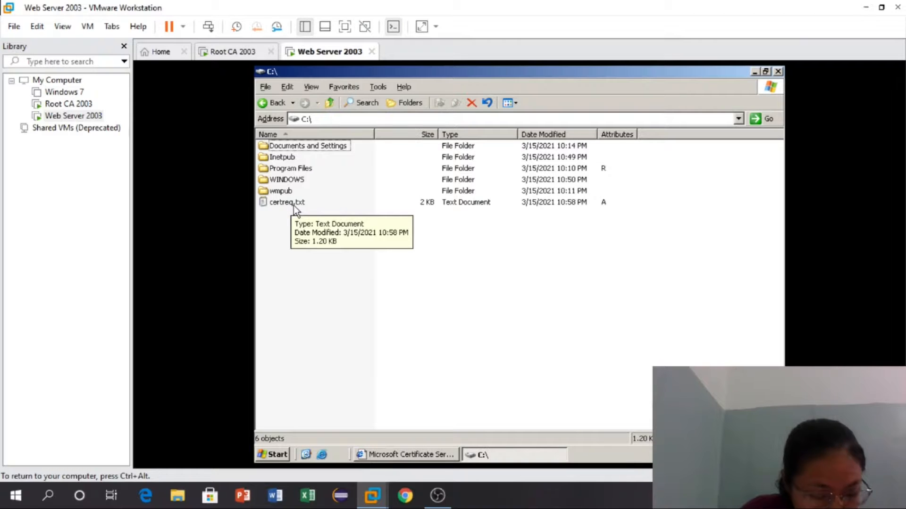
{"action": "double_click", "coordinate": [294, 207]}
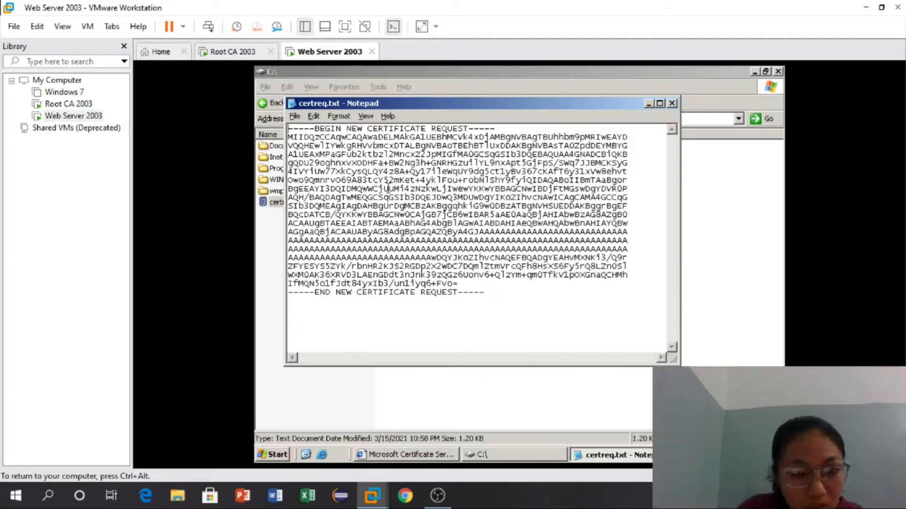
{"action": "key", "text": "ctrl+a"}
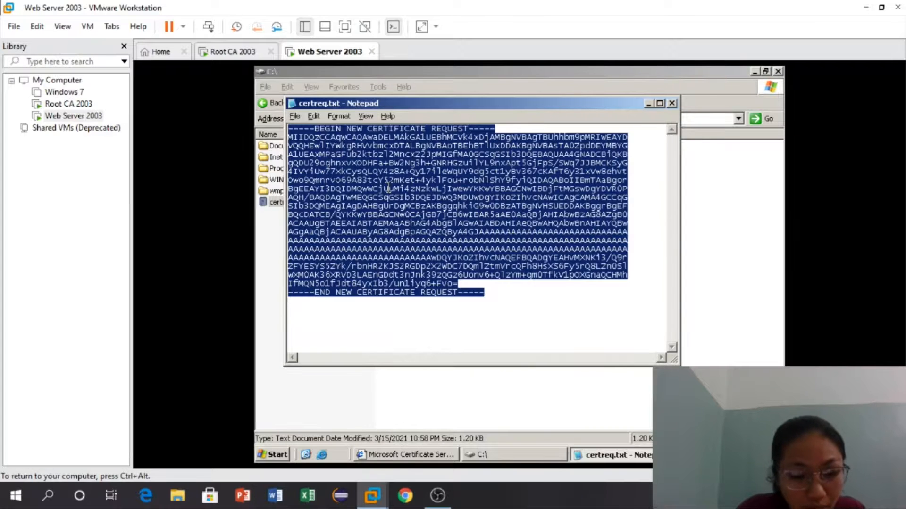
{"action": "right_click", "coordinate": [388, 189]}
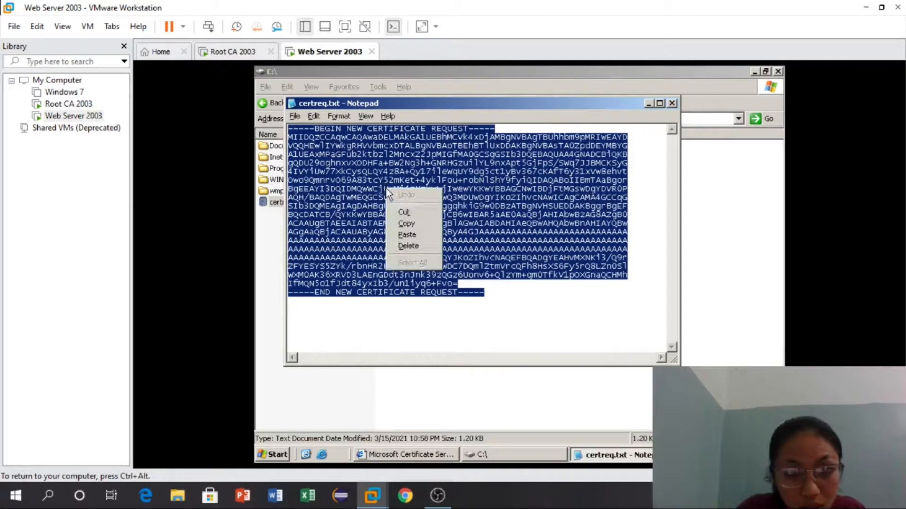
{"action": "left_click", "coordinate": [406, 225]}
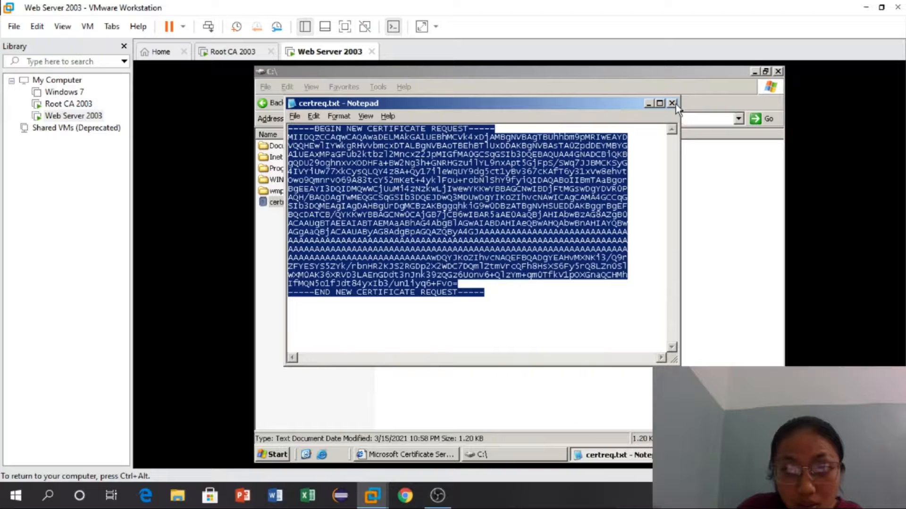
Step: Paste the copied request text as the base-64-encoded saved request on the certificate services page and submit it
{"action": "left_click", "coordinate": [398, 456]}
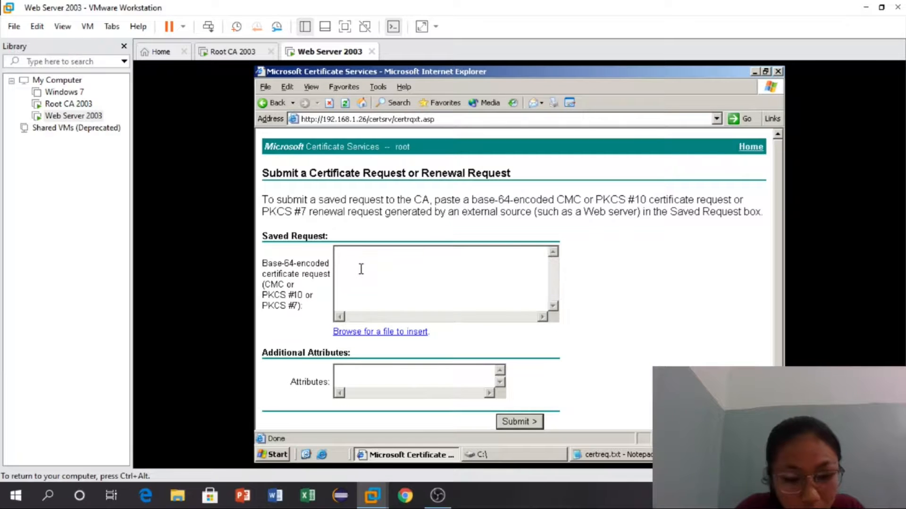
{"action": "key", "text": "ctrl+v"}
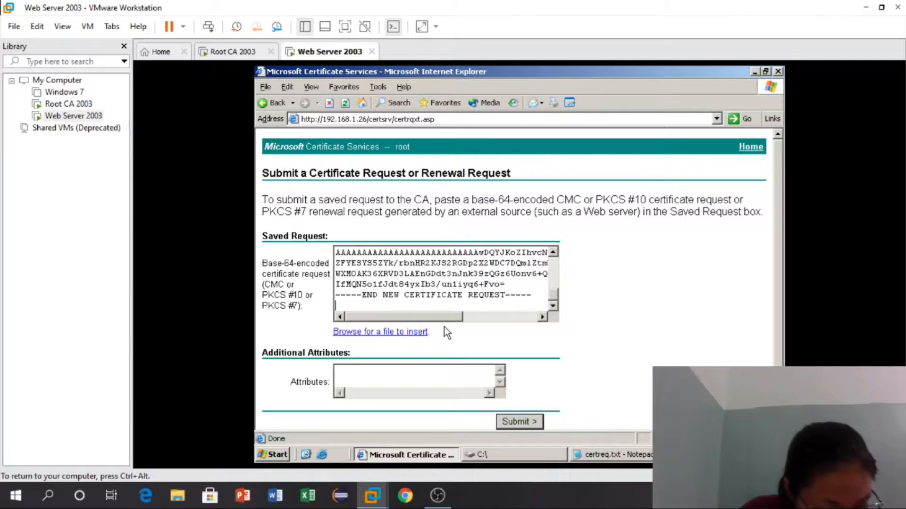
{"action": "left_click", "coordinate": [516, 421]}
{"action": "left_click", "coordinate": [538, 292]}
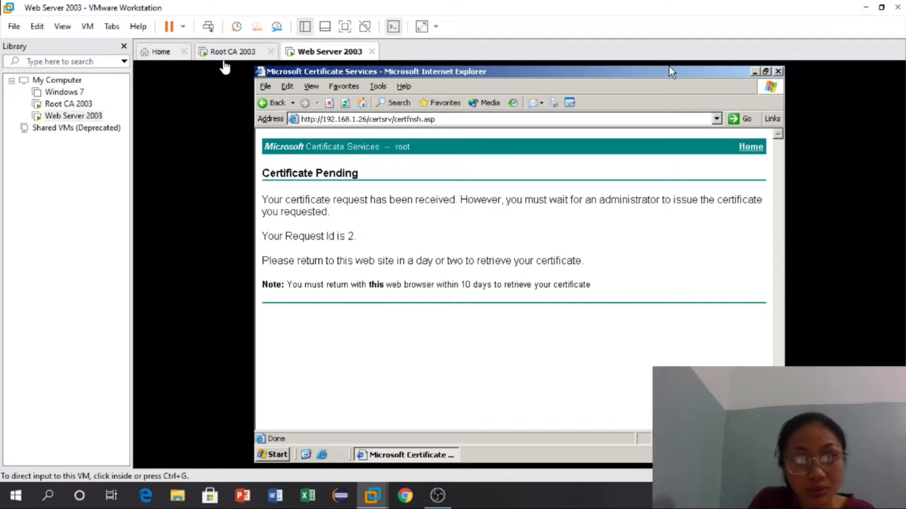
Step: Switch to the Root CA 2003 machine and show the root CA's pending requests in Certification Authority
{"action": "left_click", "coordinate": [226, 52]}
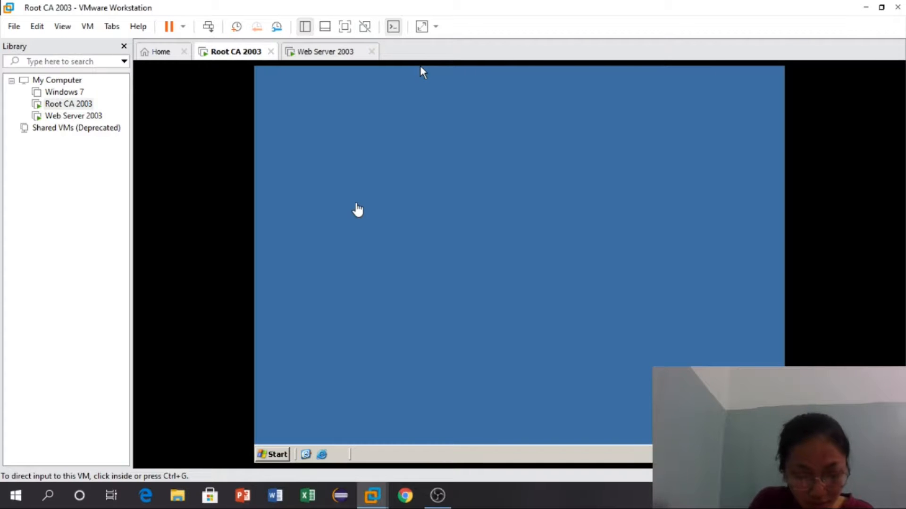
{"action": "left_click", "coordinate": [274, 453]}
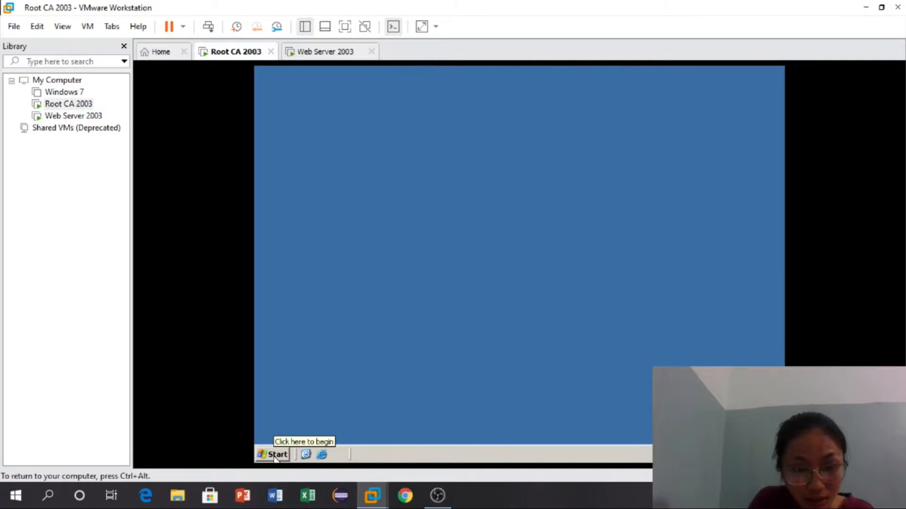
{"action": "left_click", "coordinate": [275, 455]}
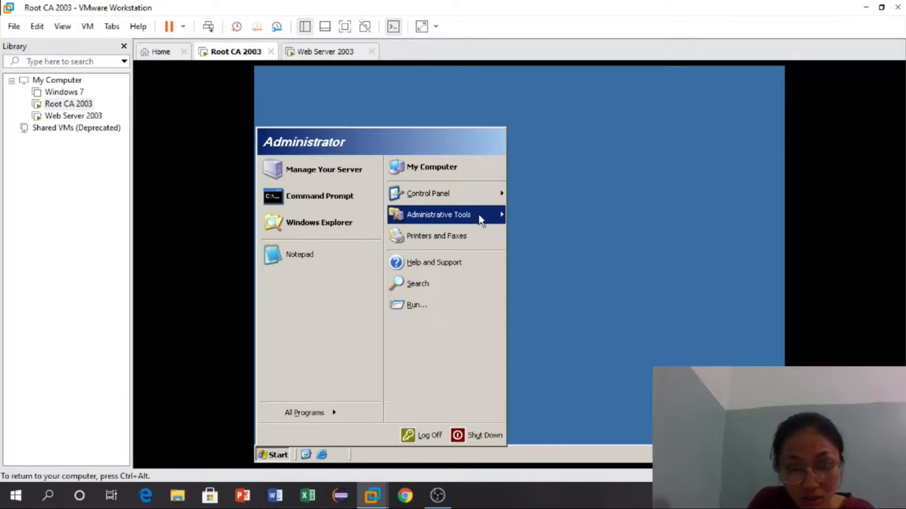
{"action": "mouse_move", "coordinate": [481, 220]}
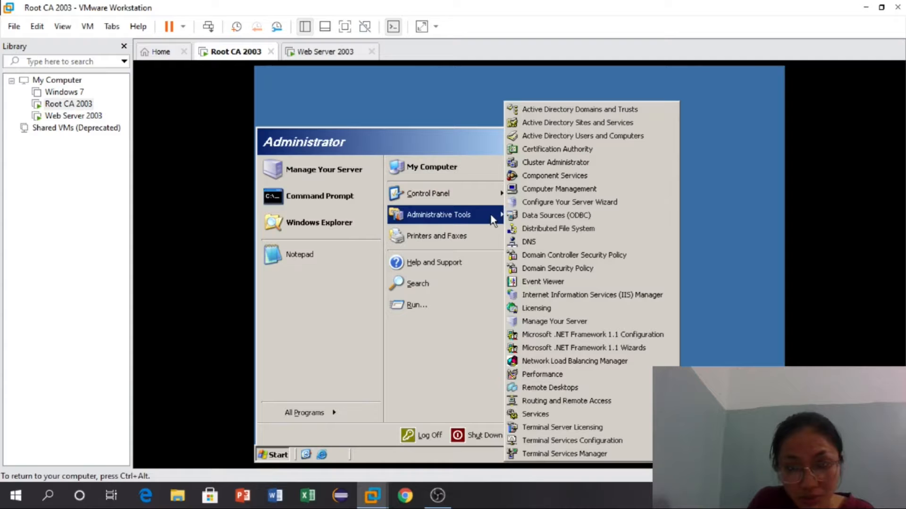
{"action": "left_click", "coordinate": [546, 150]}
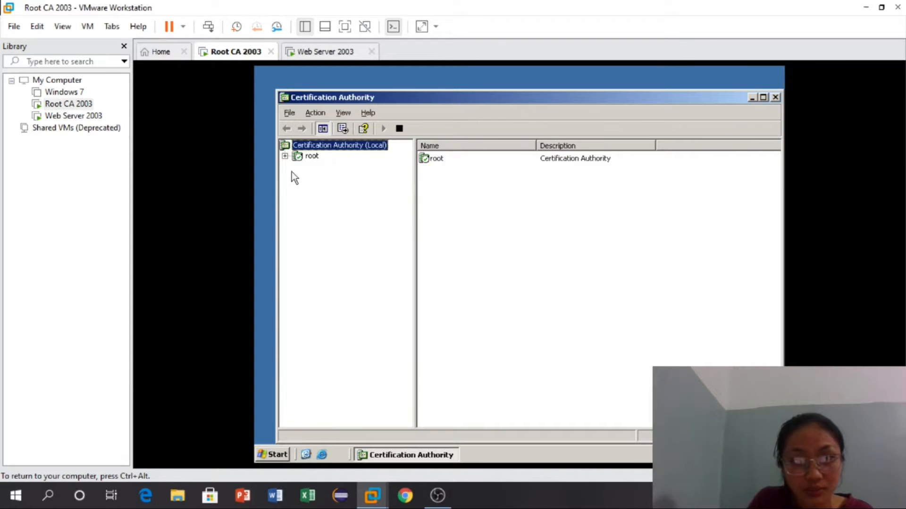
{"action": "left_click", "coordinate": [285, 156]}
{"action": "left_click", "coordinate": [333, 188]}
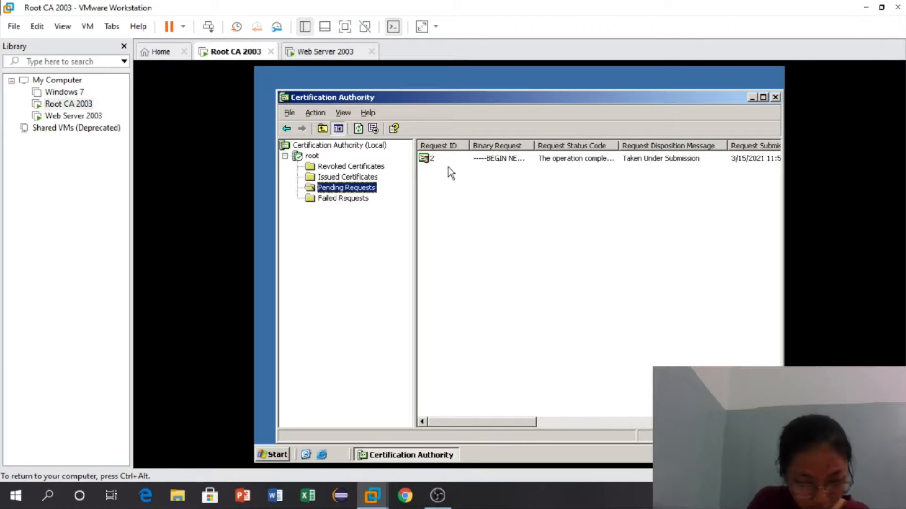
Step: Issue the pending certificate request with ID 2 and show the CA's issued certificates
{"action": "right_click", "coordinate": [447, 160]}
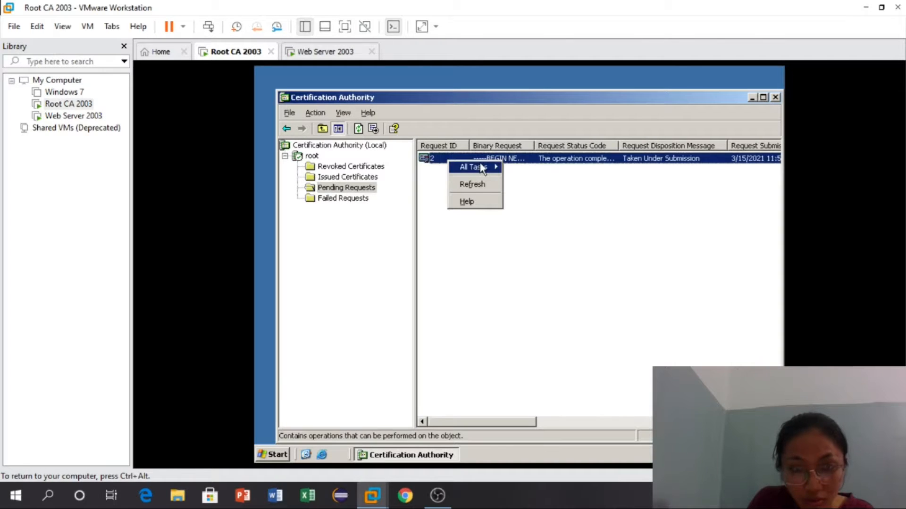
{"action": "mouse_move", "coordinate": [481, 168]}
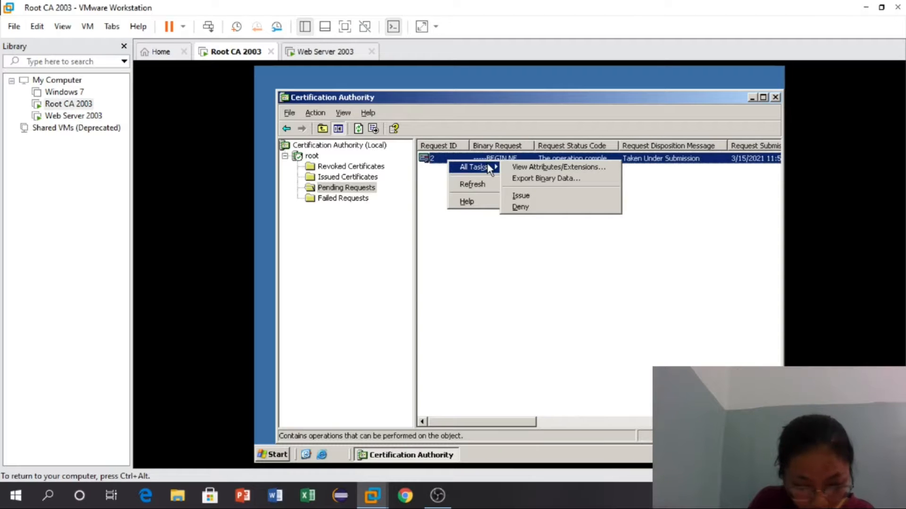
{"action": "left_click", "coordinate": [520, 195]}
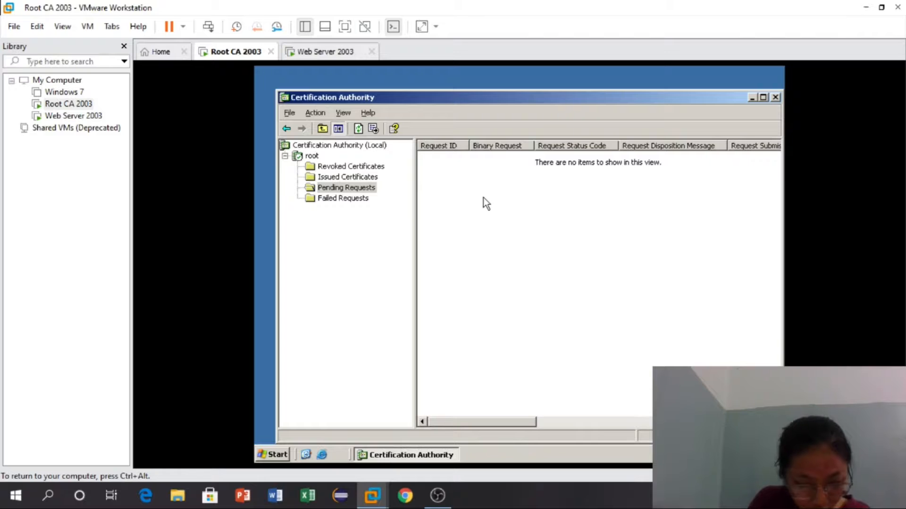
{"action": "left_click", "coordinate": [364, 179]}
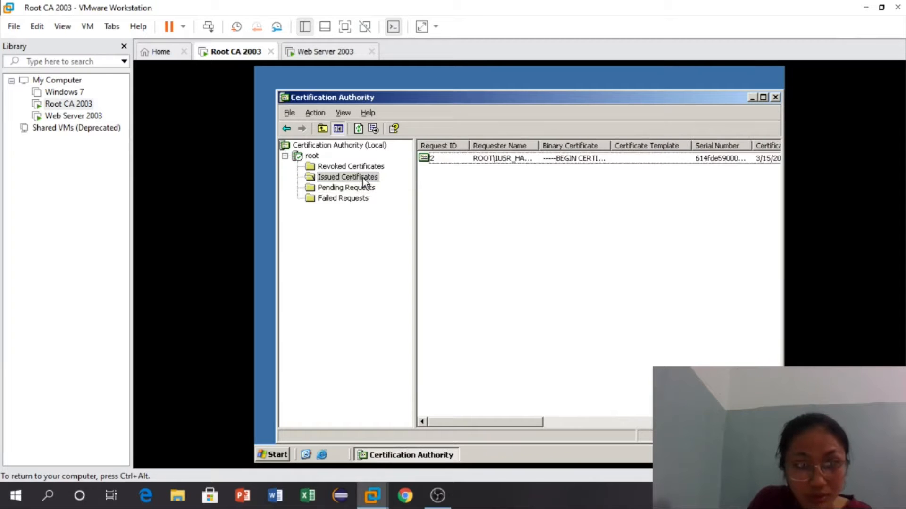
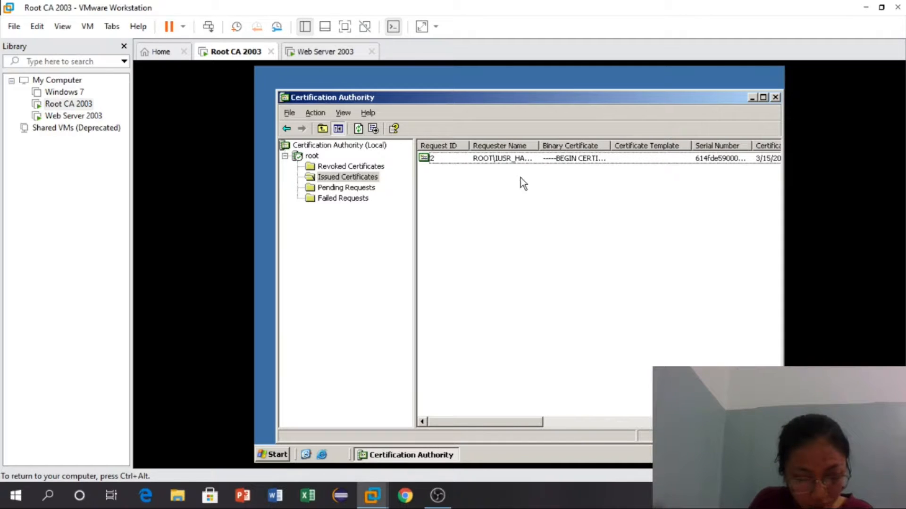
{"action": "left_click", "coordinate": [329, 53]}
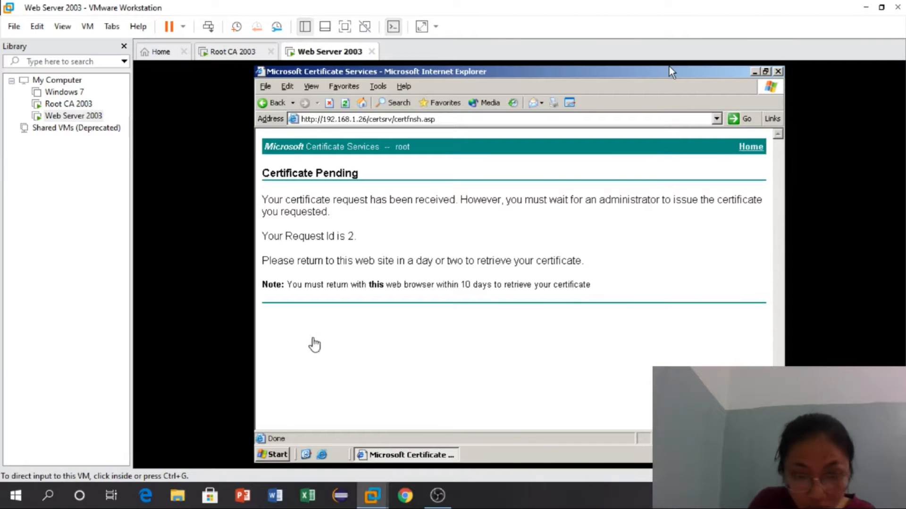
{"action": "left_click", "coordinate": [321, 456]}
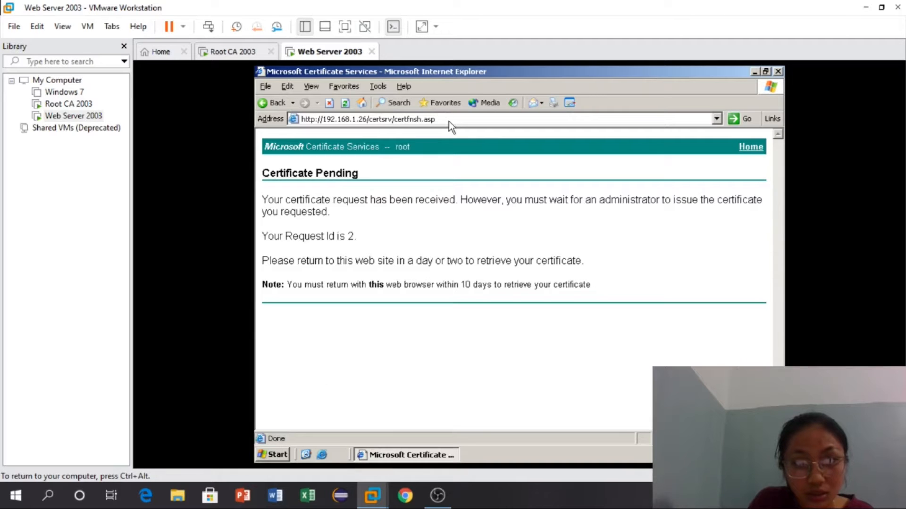
{"action": "left_click", "coordinate": [778, 71]}
{"action": "left_click", "coordinate": [322, 455]}
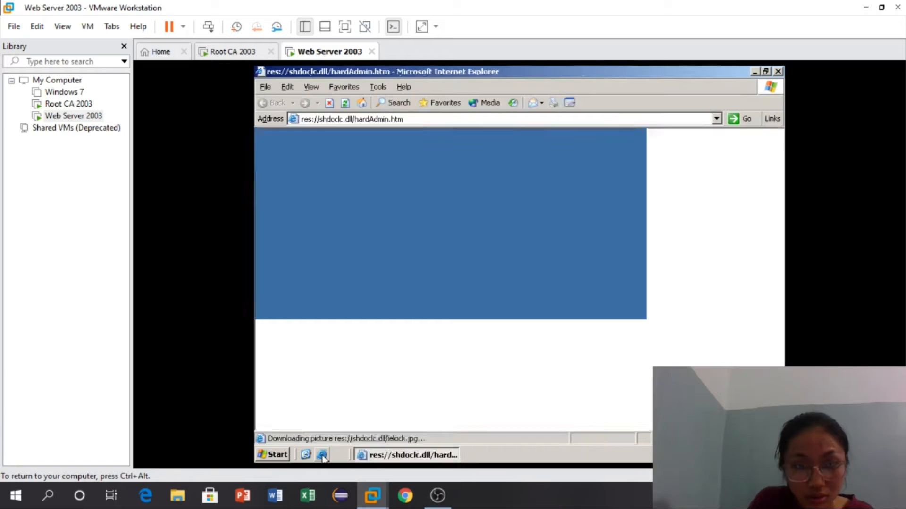
{"action": "left_click", "coordinate": [461, 121]}
{"action": "key", "text": "BackSpace"}
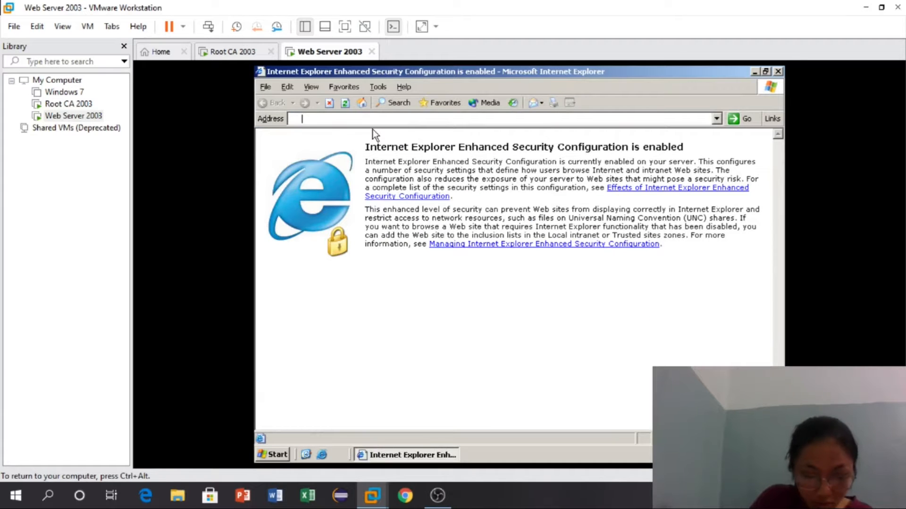
{"action": "type", "text": "htt"}
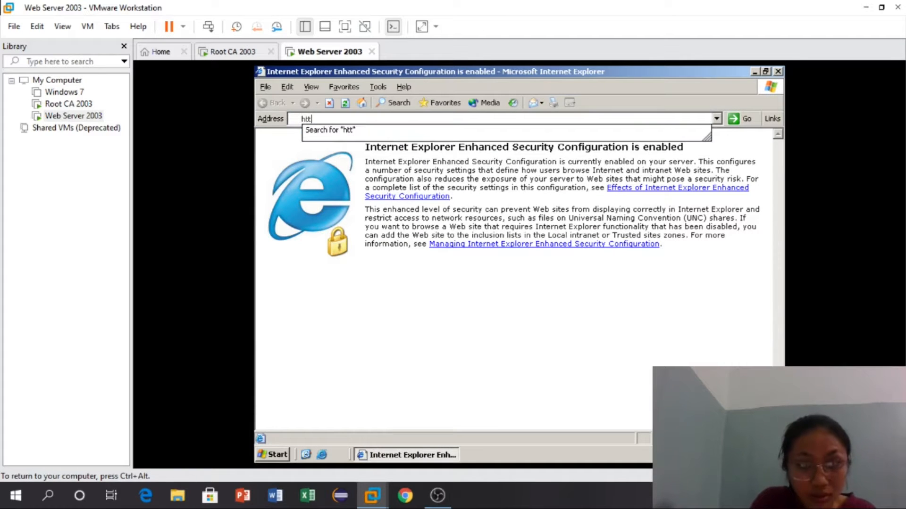
{"action": "type", "text": "p://"}
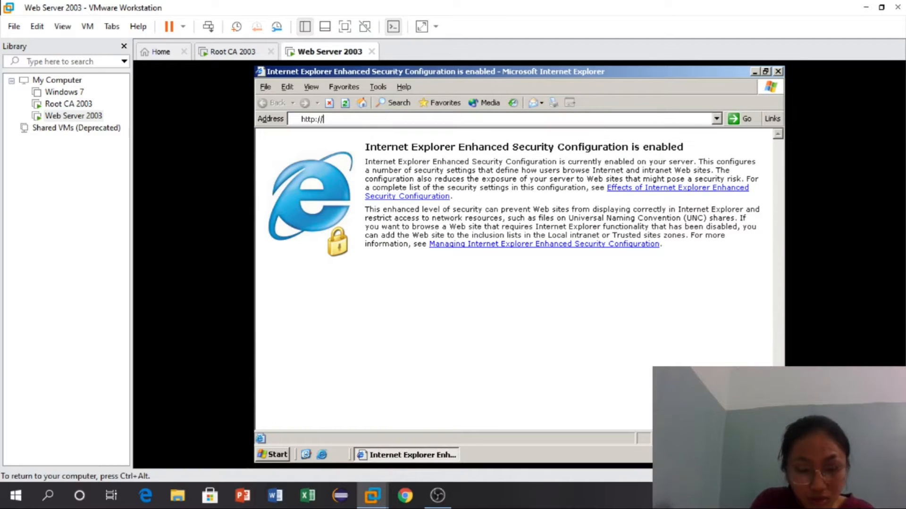
{"action": "type", "text": "19"}
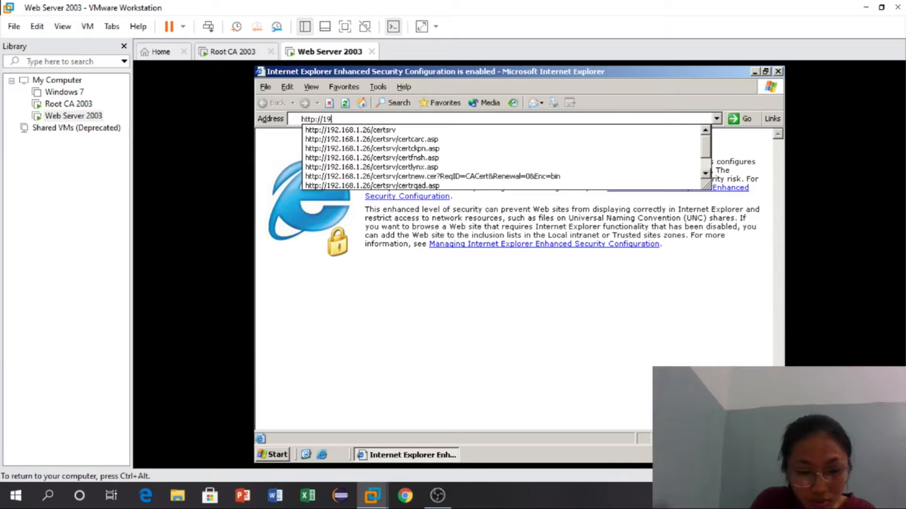
{"action": "type", "text": "2.168."}
{"action": "left_click", "coordinate": [392, 130]}
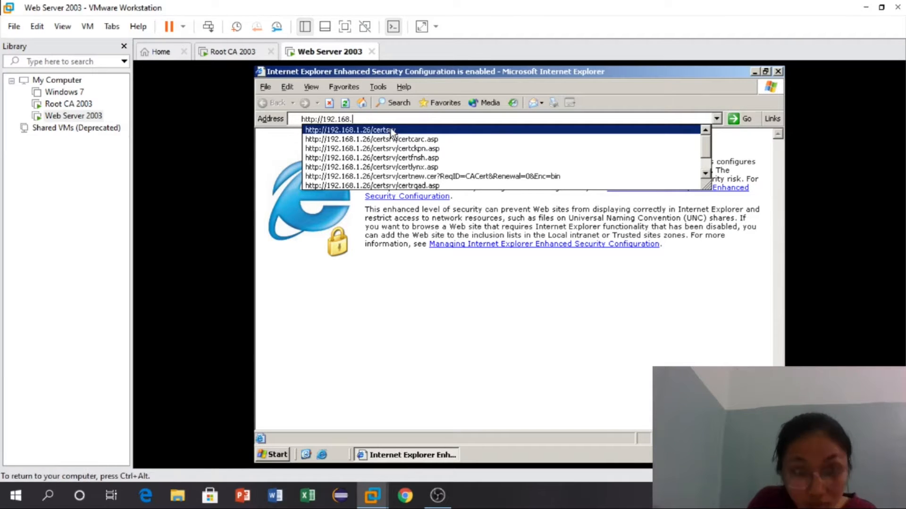
{"action": "left_click", "coordinate": [392, 130]}
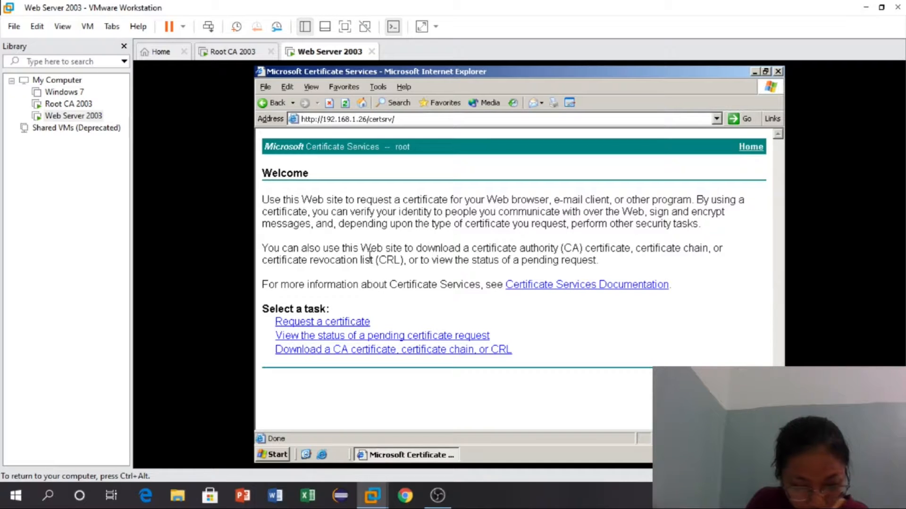
Step: Open the saved-request certificate under pending requests and download the issued DER-encoded certificate to the desktop as certnew1.cer
{"action": "left_click", "coordinate": [346, 337]}
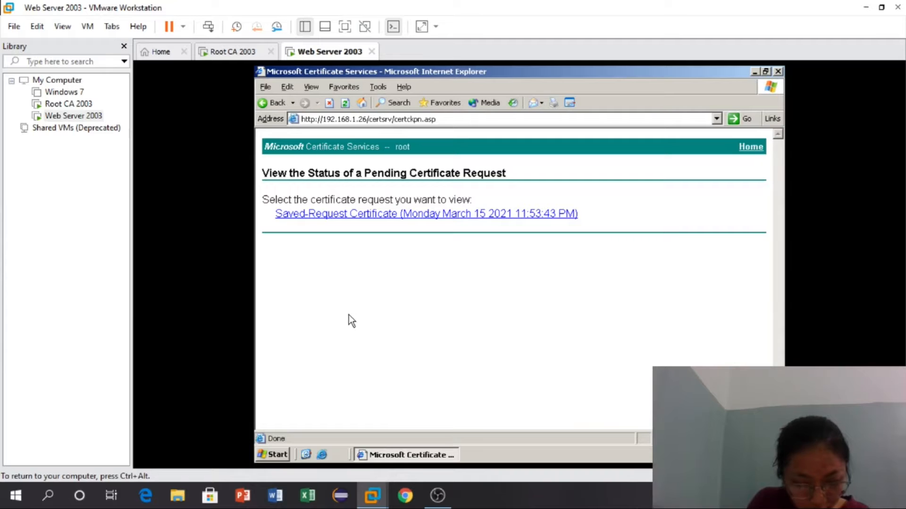
{"action": "left_click", "coordinate": [396, 217]}
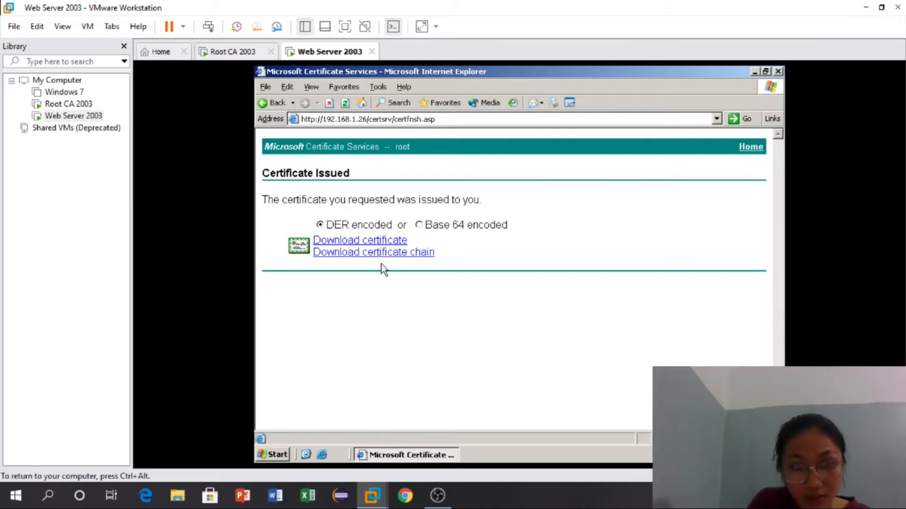
{"action": "left_click", "coordinate": [387, 241]}
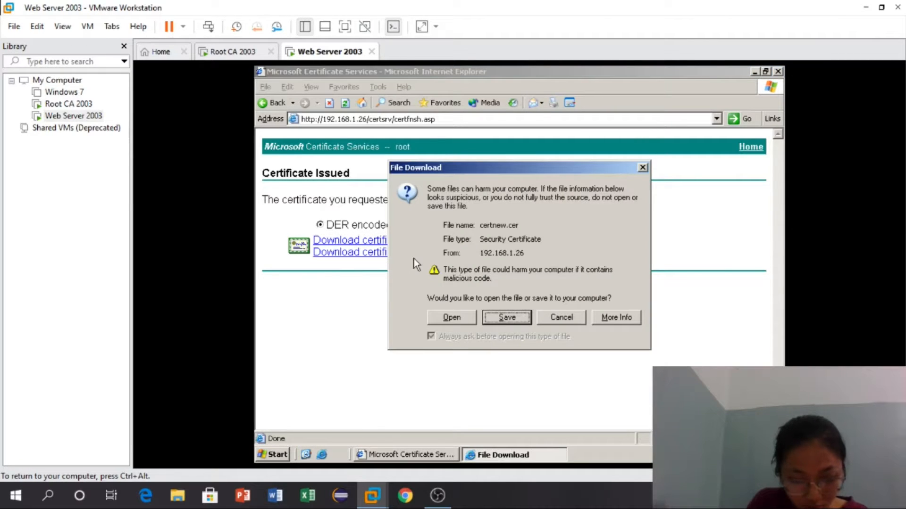
{"action": "left_click", "coordinate": [514, 322]}
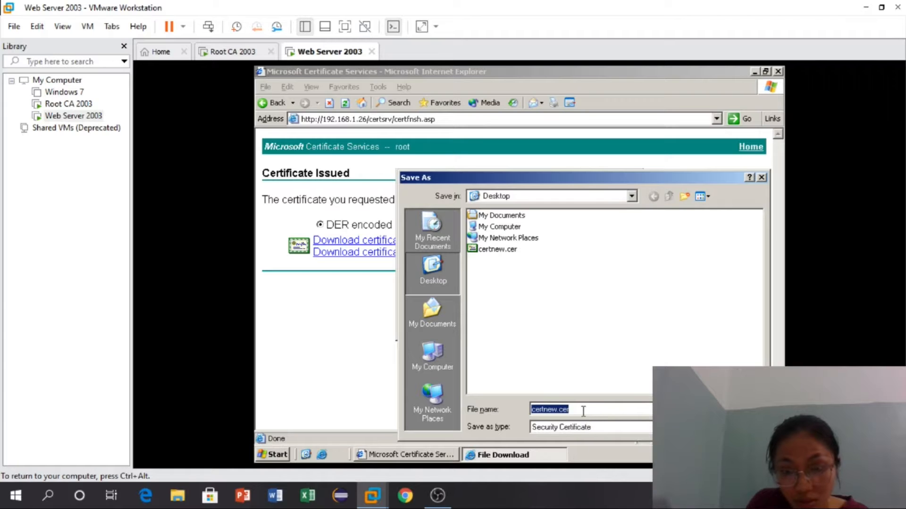
{"action": "left_click", "coordinate": [559, 409]}
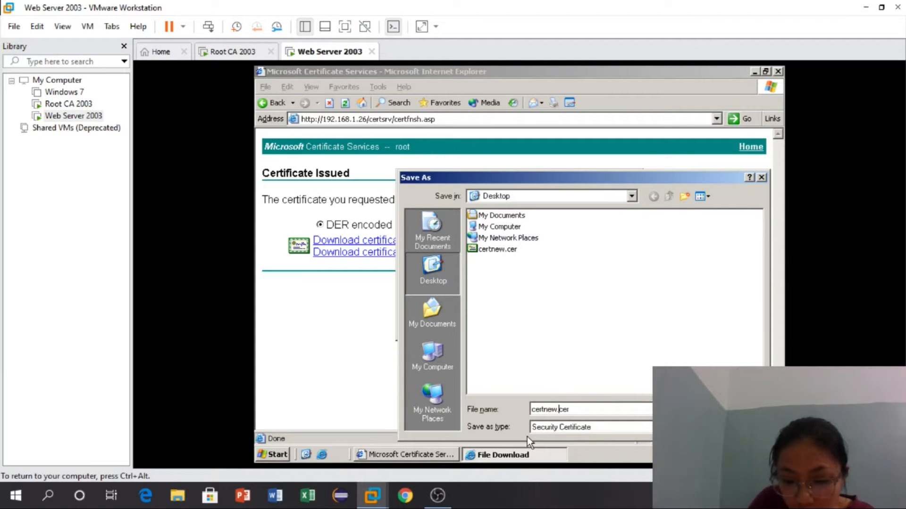
{"action": "type", "text": "1"}
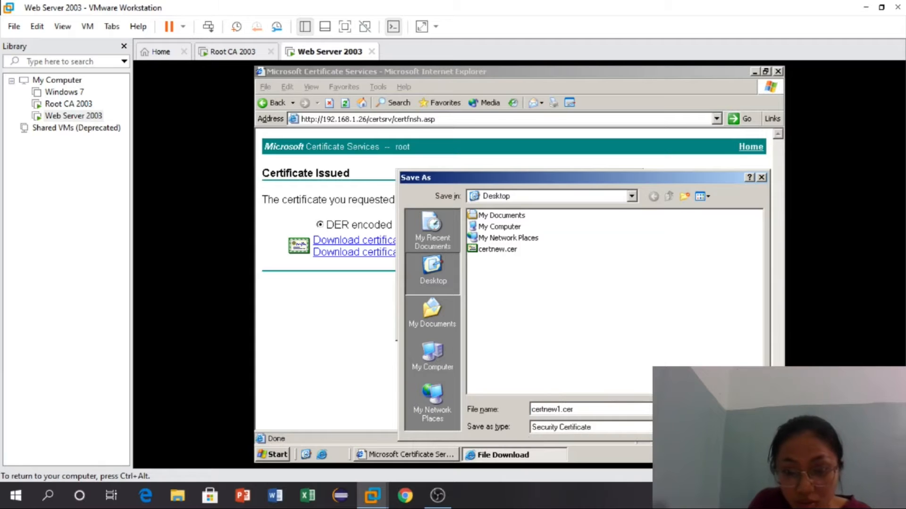
{"action": "key", "text": "Return"}
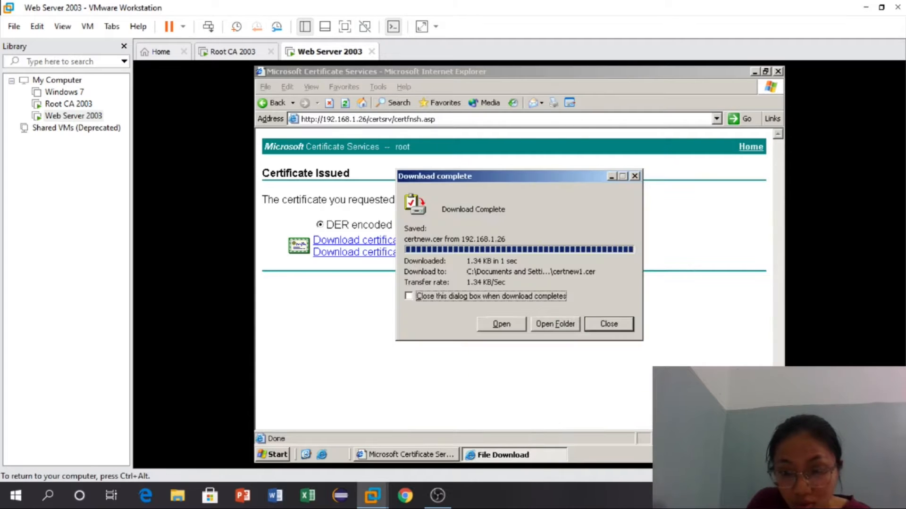
{"action": "left_click", "coordinate": [555, 325]}
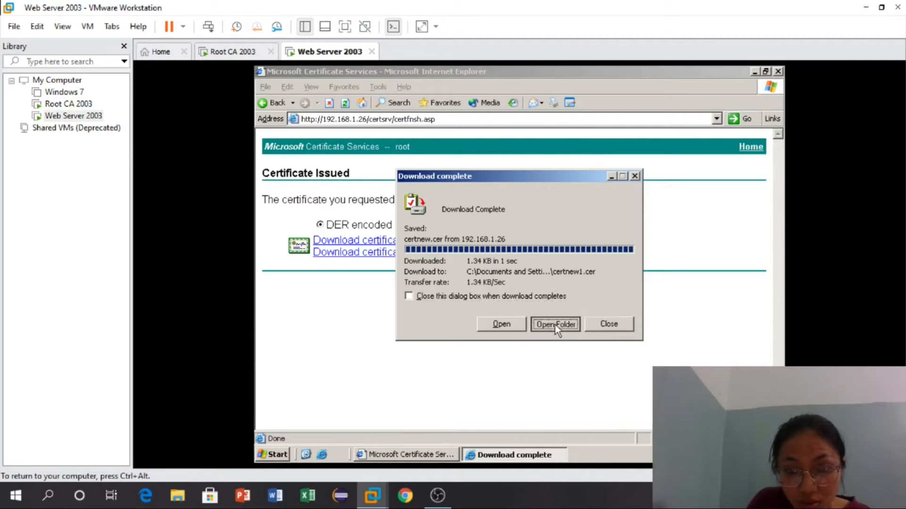
{"action": "left_click", "coordinate": [542, 291]}
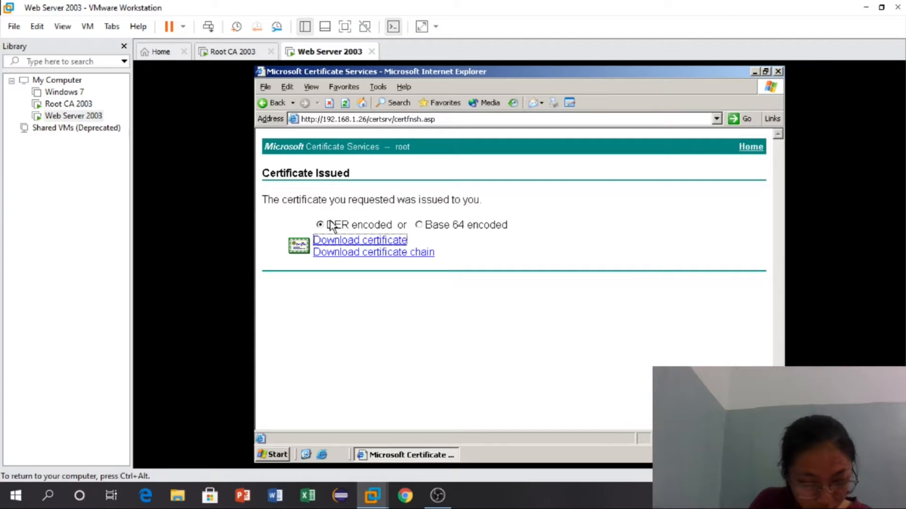
Step: Go back to the certificate services welcome page and open the page for downloading a CA certificate, certificate chain or CRL
{"action": "left_click", "coordinate": [268, 103]}
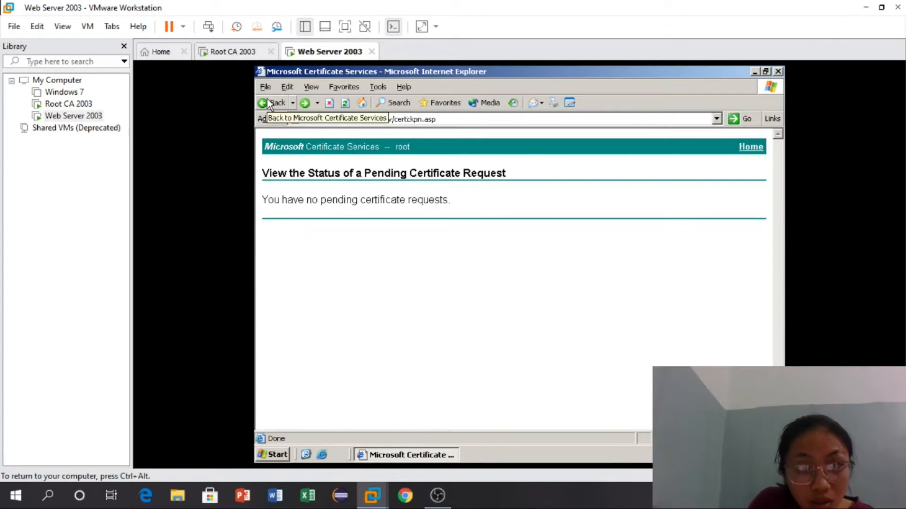
{"action": "left_click", "coordinate": [268, 103]}
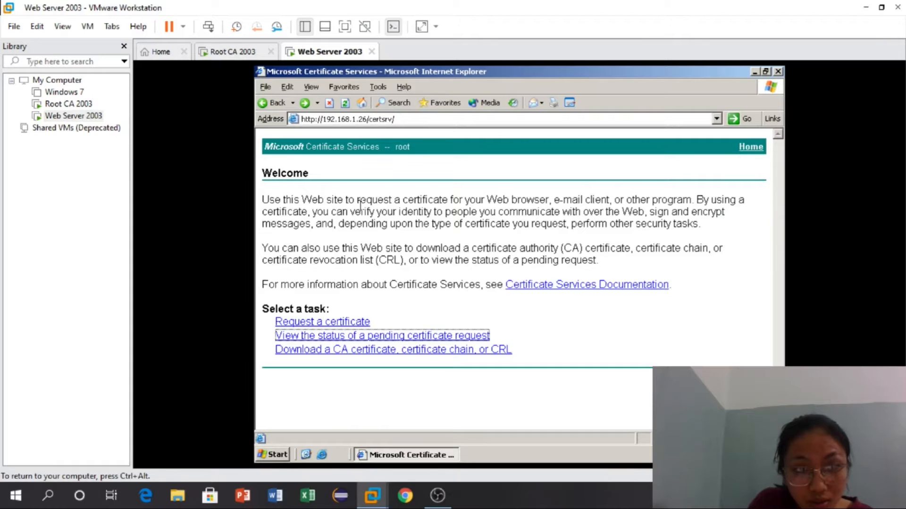
{"action": "left_click", "coordinate": [383, 355]}
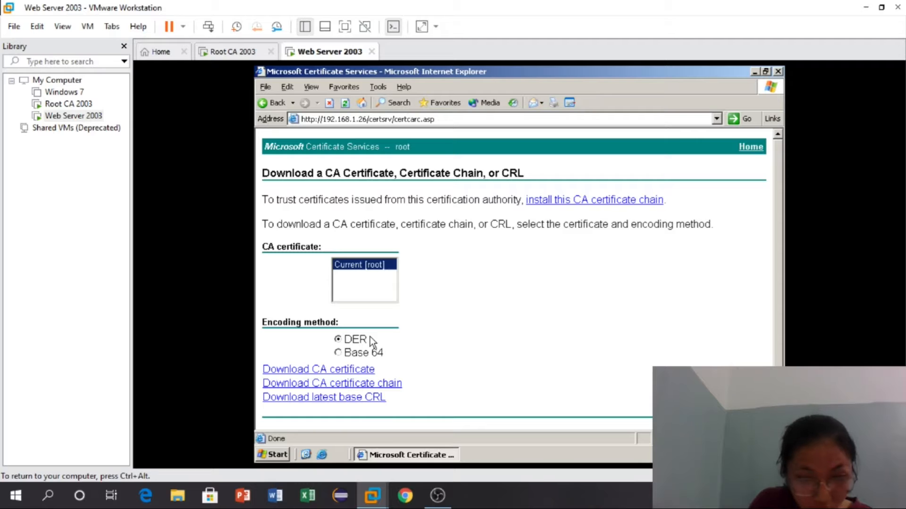
Step: Download the current root CA certificate in DER encoding to the desktop as root.cer and close the browser
{"action": "left_click", "coordinate": [354, 371]}
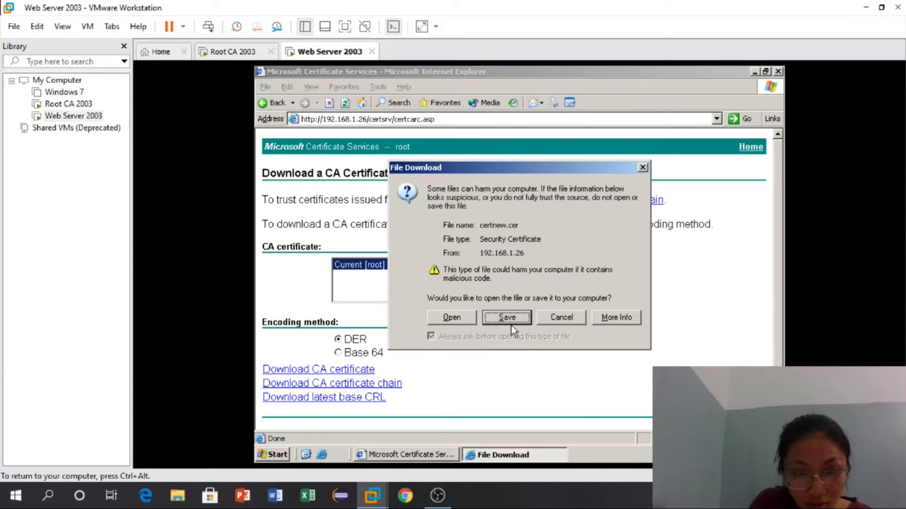
{"action": "left_click", "coordinate": [511, 325]}
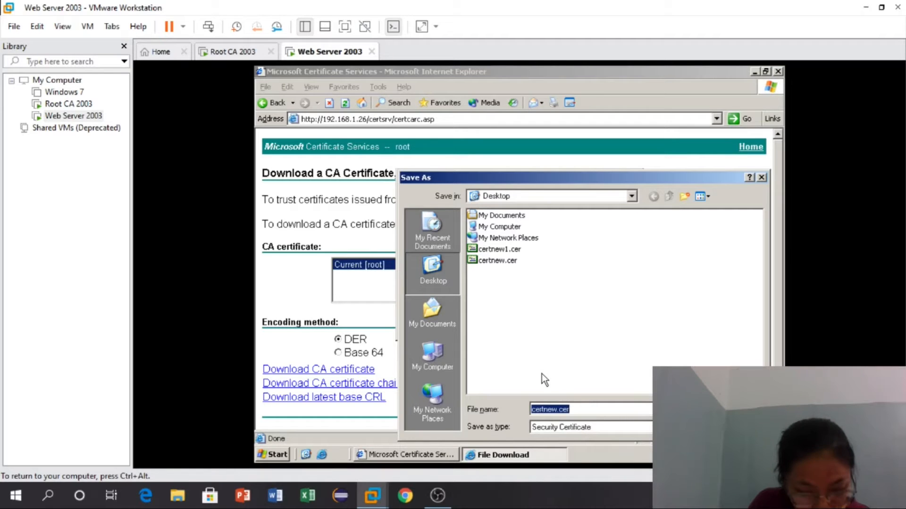
{"action": "left_click", "coordinate": [557, 409]}
{"action": "key", "text": "BackSpace"}
{"action": "key", "text": "BackSpace"}
{"action": "key", "text": "BackSpace"}
{"action": "key", "text": "BackSpace"}
{"action": "key", "text": "BackSpace"}
{"action": "key", "text": "BackSpace"}
{"action": "key", "text": "BackSpace"}
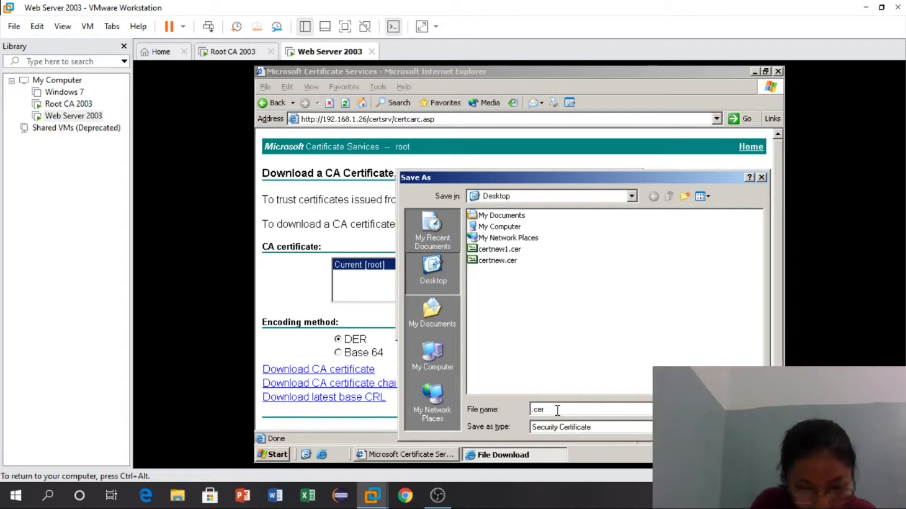
{"action": "type", "text": "root"}
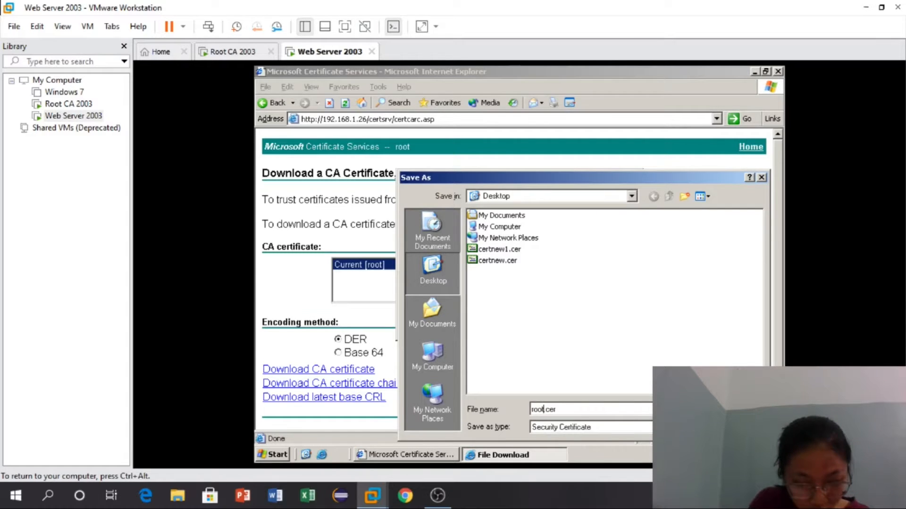
{"action": "key", "text": "Return"}
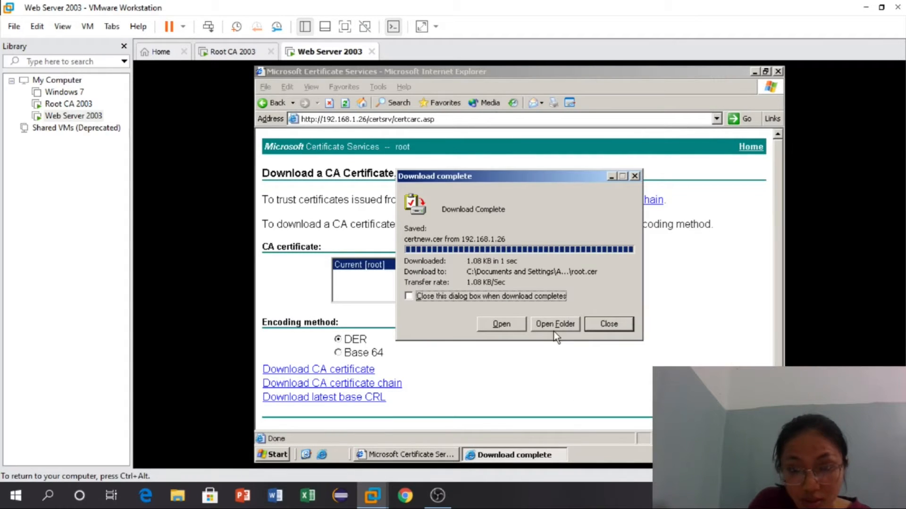
{"action": "left_click", "coordinate": [551, 324]}
{"action": "left_click", "coordinate": [519, 293]}
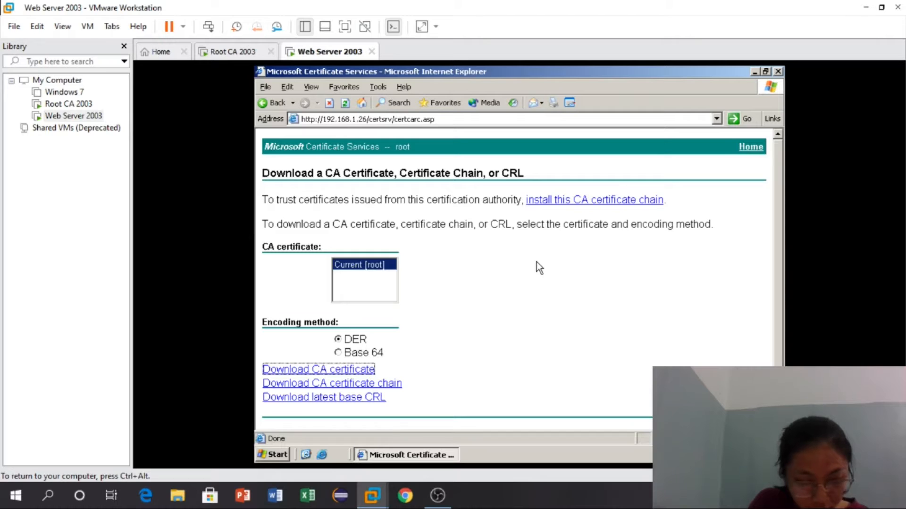
{"action": "left_click", "coordinate": [778, 72]}
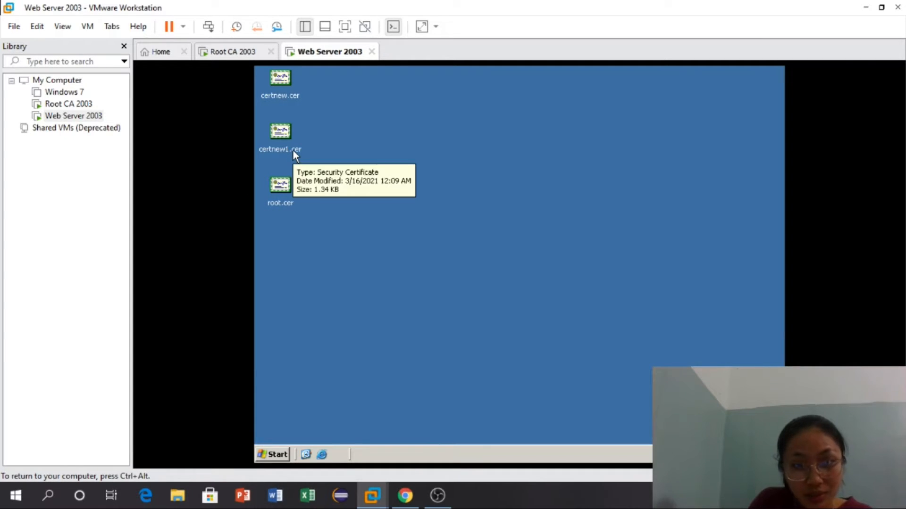
Step: Install certnew1.cer from the desktop with the Certificate Import Wizard, letting Windows select the certificate store automatically
{"action": "mouse_move", "coordinate": [290, 203]}
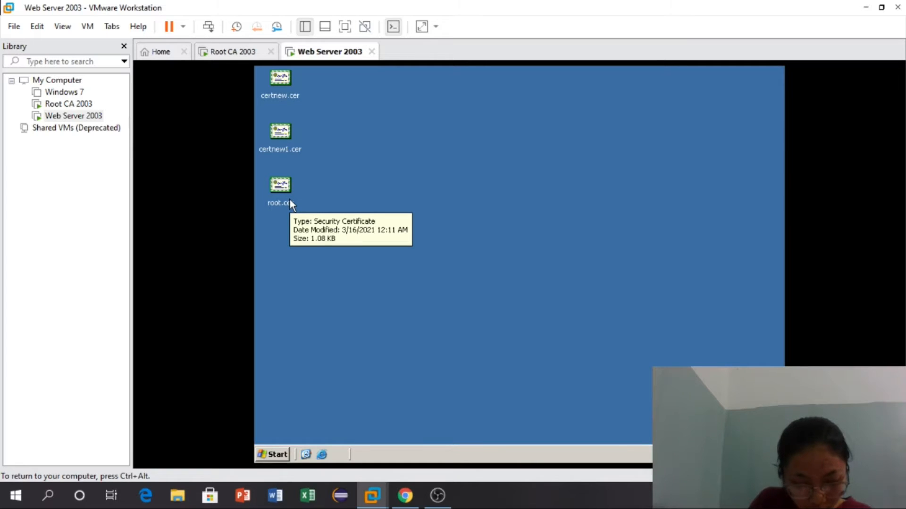
{"action": "right_click", "coordinate": [285, 146]}
{"action": "left_click", "coordinate": [310, 163]}
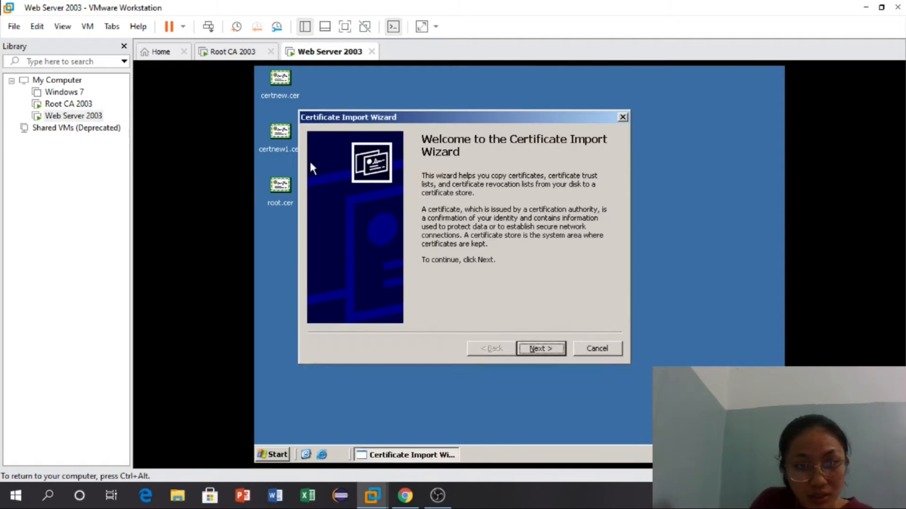
{"action": "left_click", "coordinate": [542, 349]}
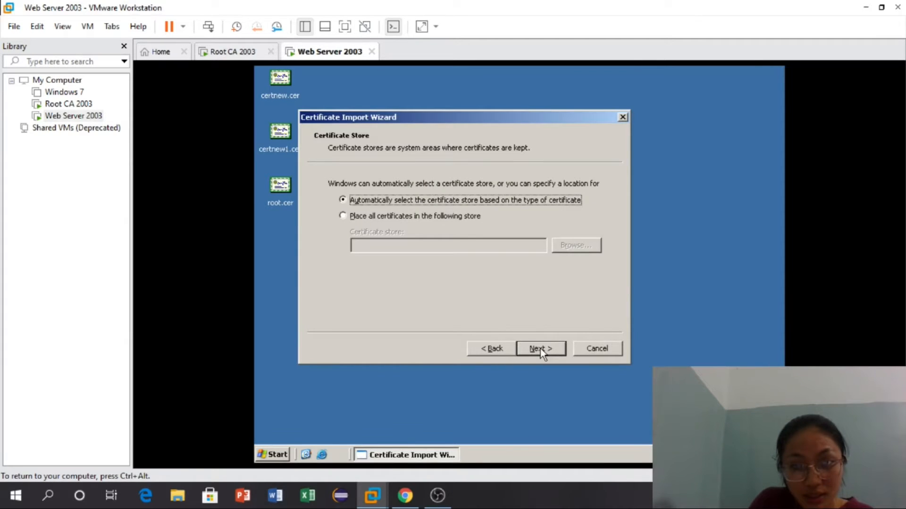
{"action": "left_click", "coordinate": [539, 349]}
{"action": "left_click", "coordinate": [540, 349]}
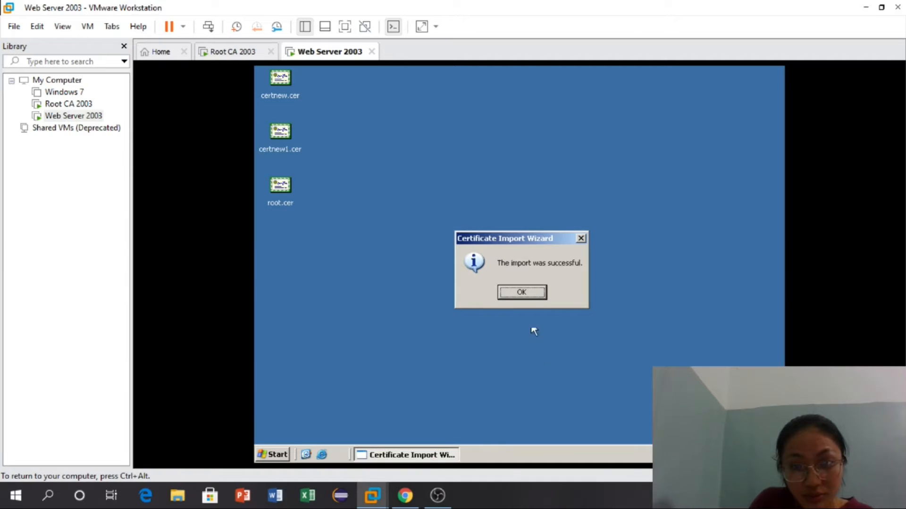
{"action": "left_click", "coordinate": [526, 293]}
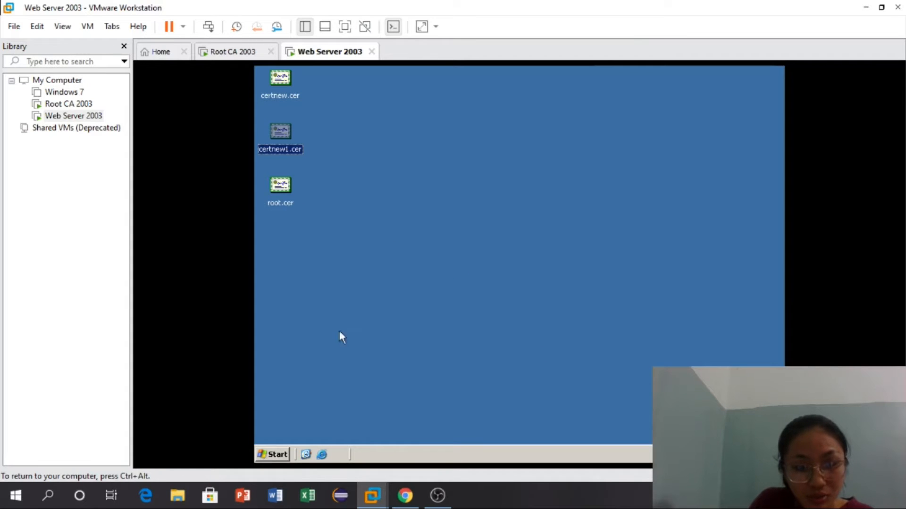
Step: Open IIS Manager and show the directory security properties of the Default Web Site under the local computer
{"action": "left_click", "coordinate": [273, 454]}
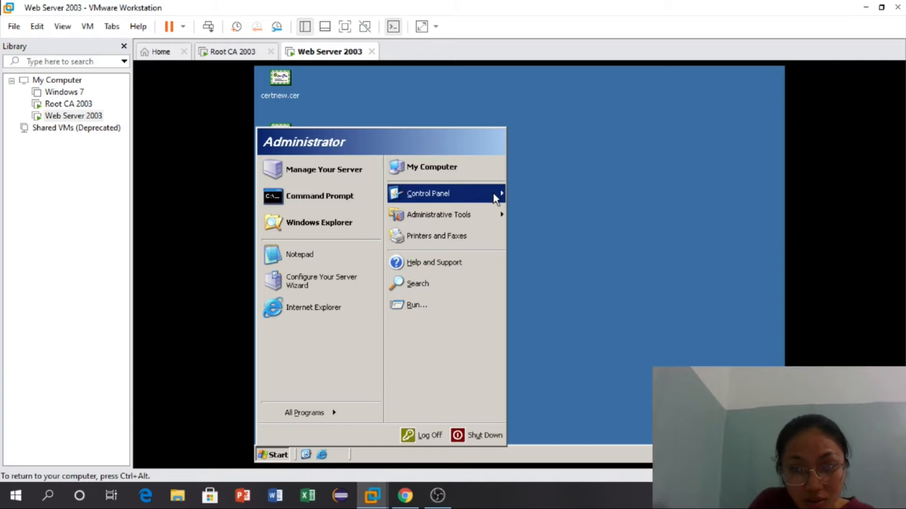
{"action": "mouse_move", "coordinate": [495, 198]}
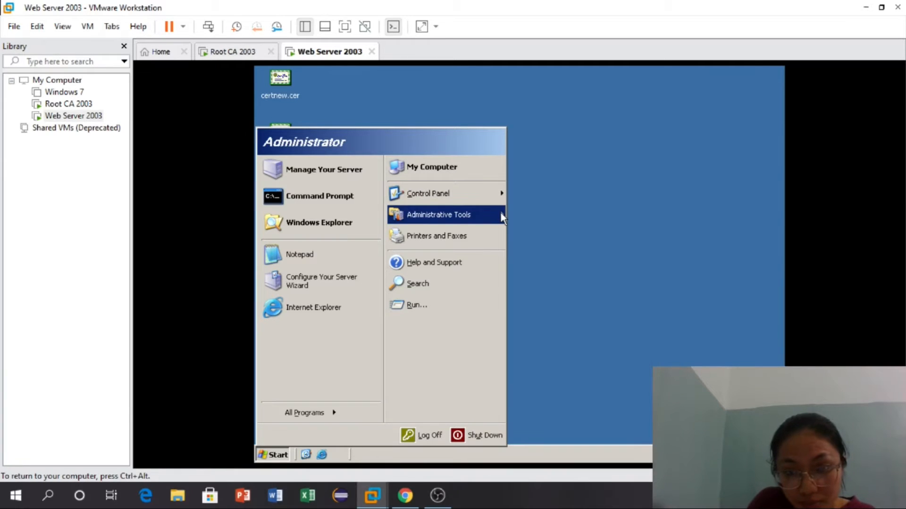
{"action": "mouse_move", "coordinate": [502, 215]}
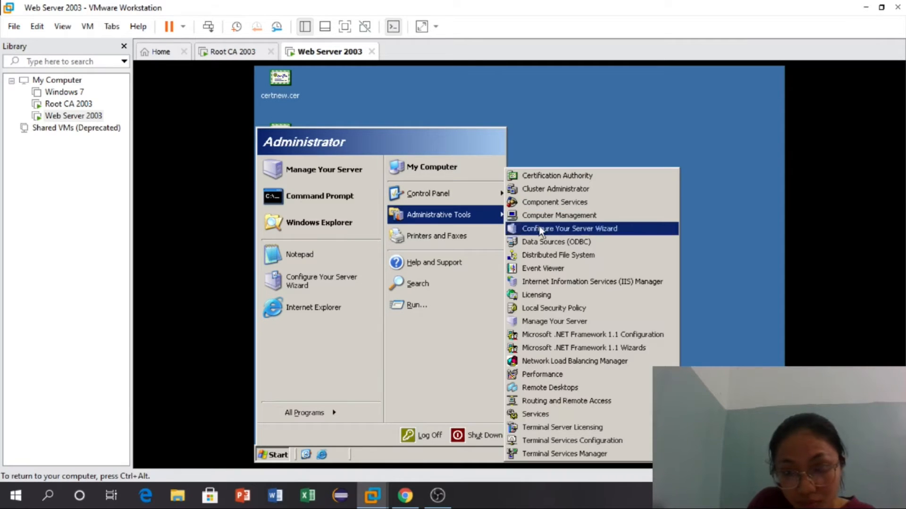
{"action": "left_click", "coordinate": [549, 280]}
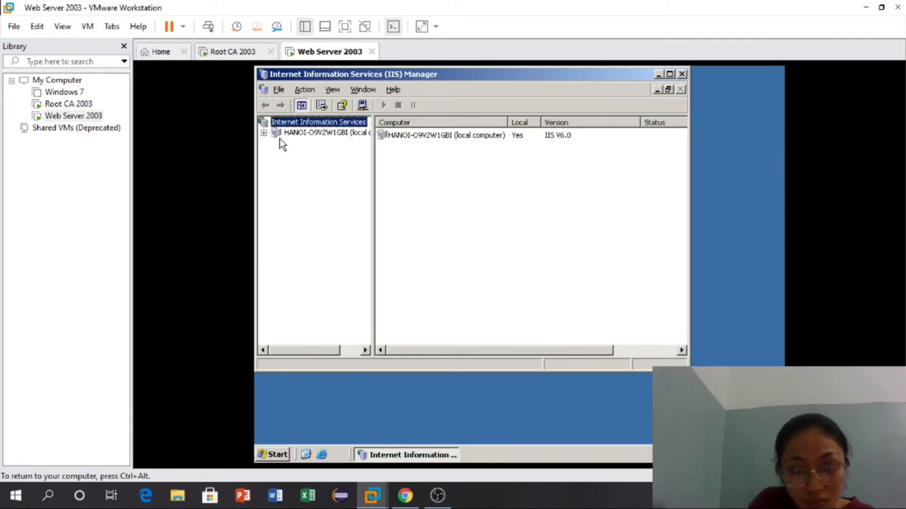
{"action": "left_click", "coordinate": [264, 133]}
{"action": "left_click", "coordinate": [276, 154]}
{"action": "left_click", "coordinate": [323, 166]}
{"action": "right_click", "coordinate": [322, 168]}
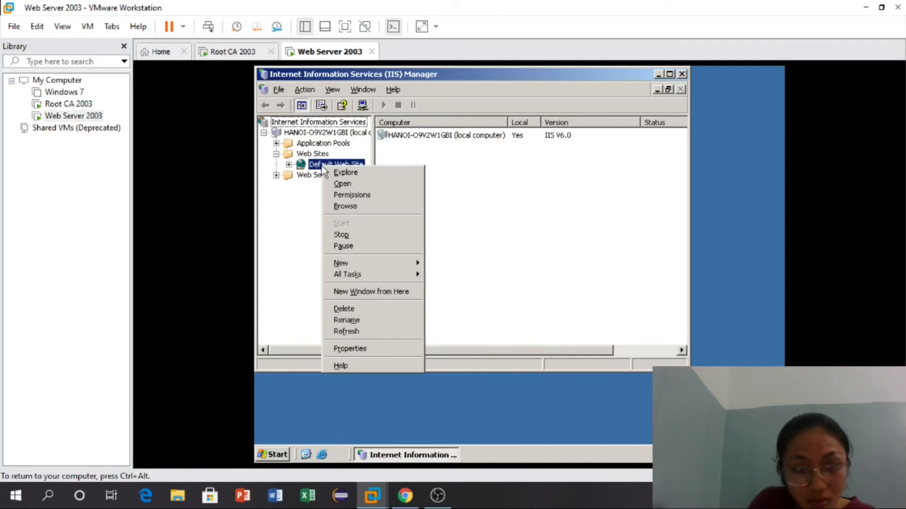
{"action": "left_click", "coordinate": [354, 349]}
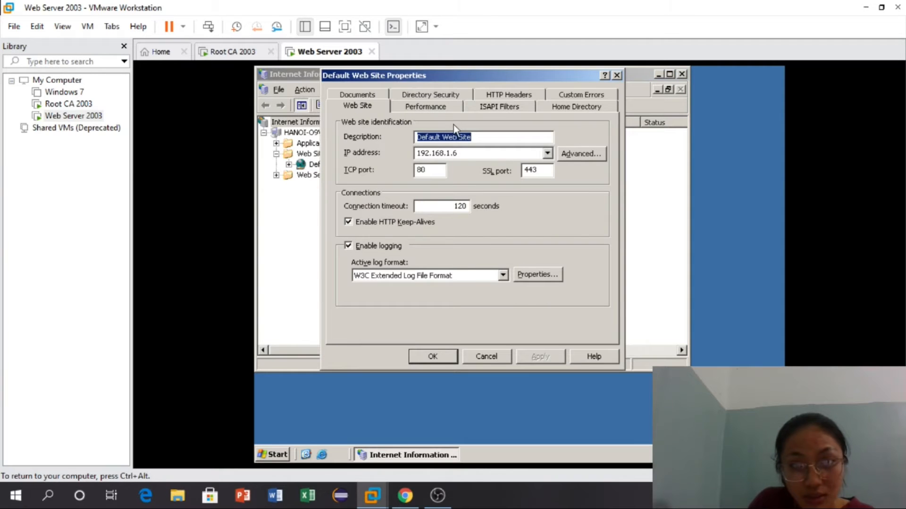
{"action": "left_click", "coordinate": [438, 97]}
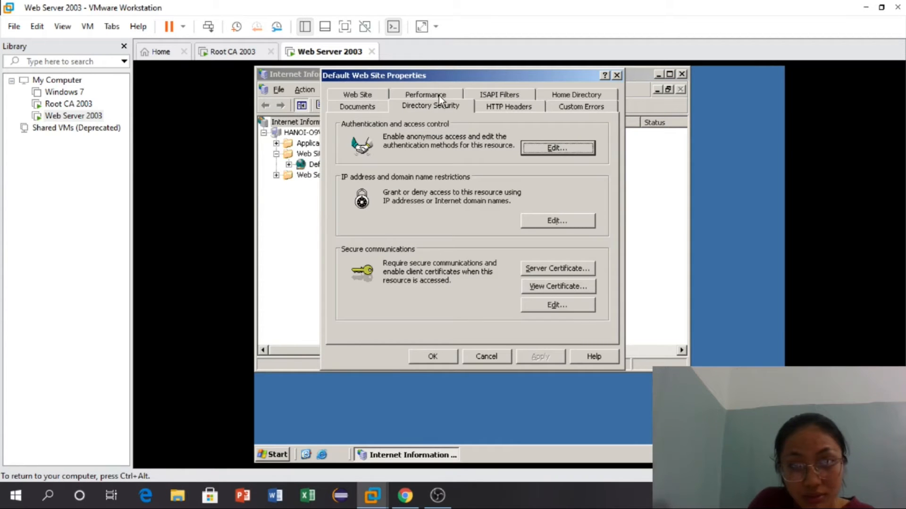
{"action": "left_click", "coordinate": [549, 290]}
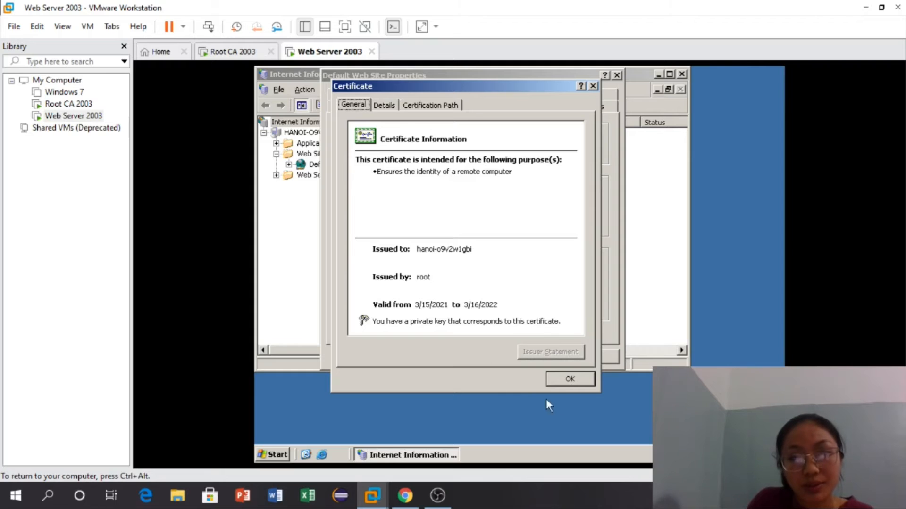
{"action": "left_click", "coordinate": [566, 380]}
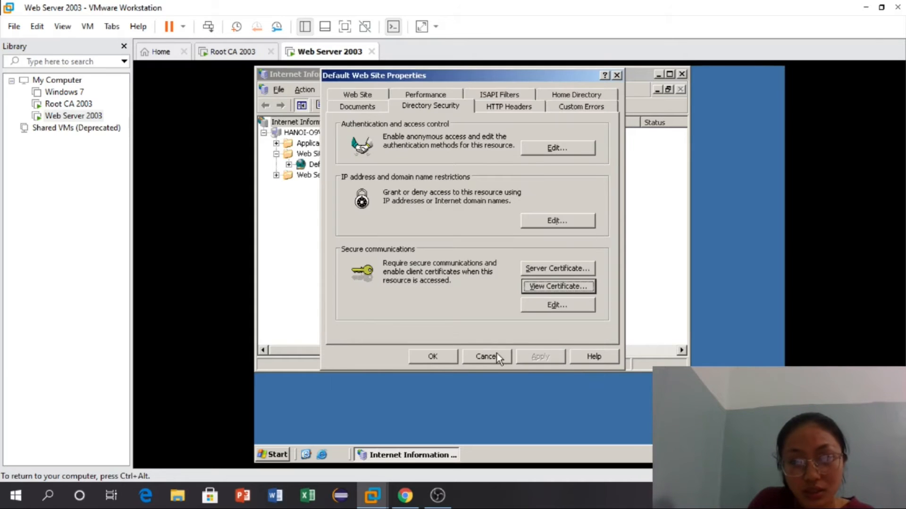
{"action": "left_click", "coordinate": [433, 357]}
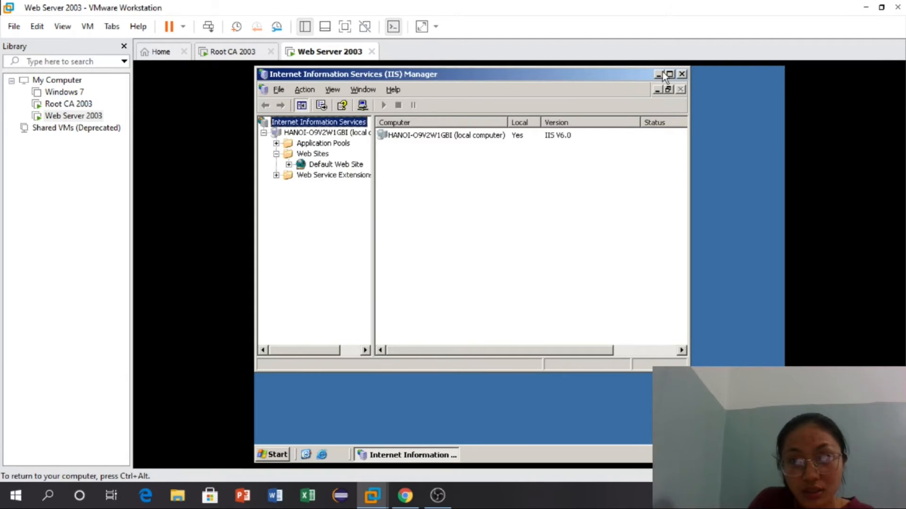
{"action": "left_click", "coordinate": [680, 76]}
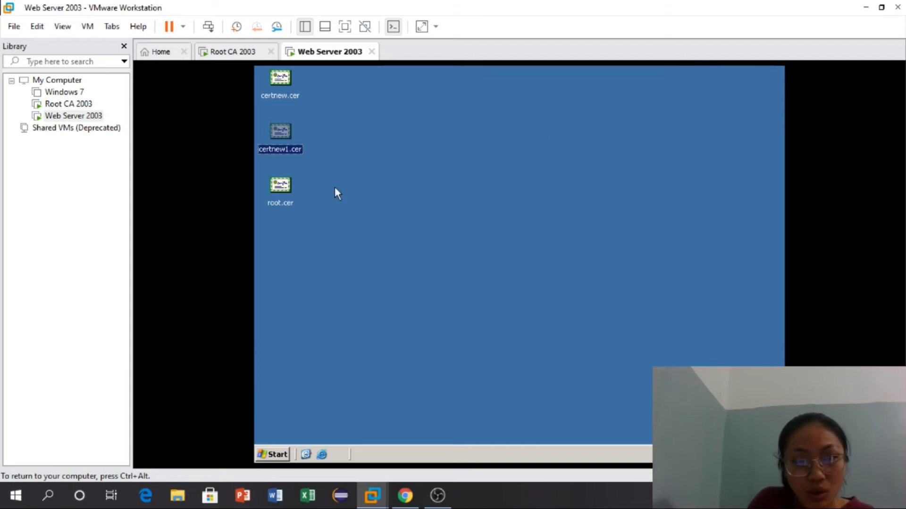
Step: Install root.cer from the desktop with the Certificate Import Wizard, keeping automatic selection of the certificate store
{"action": "left_click", "coordinate": [309, 188]}
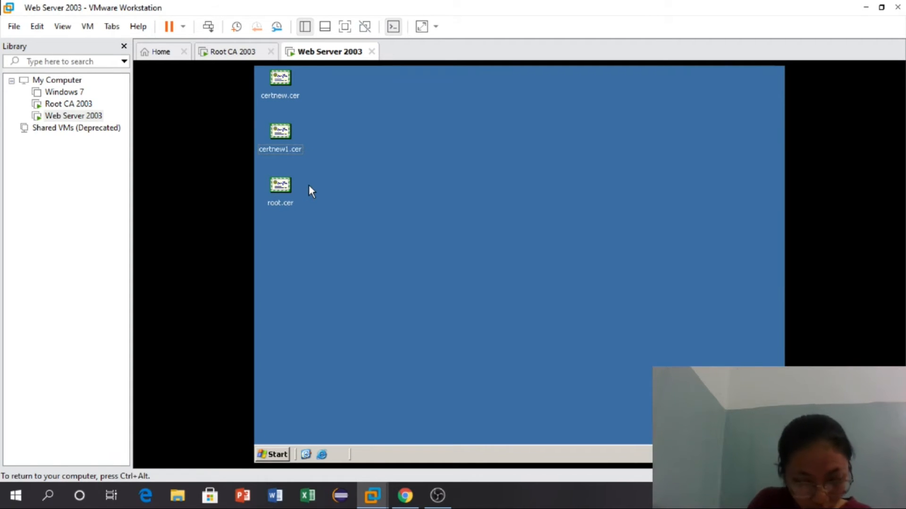
{"action": "right_click", "coordinate": [289, 197]}
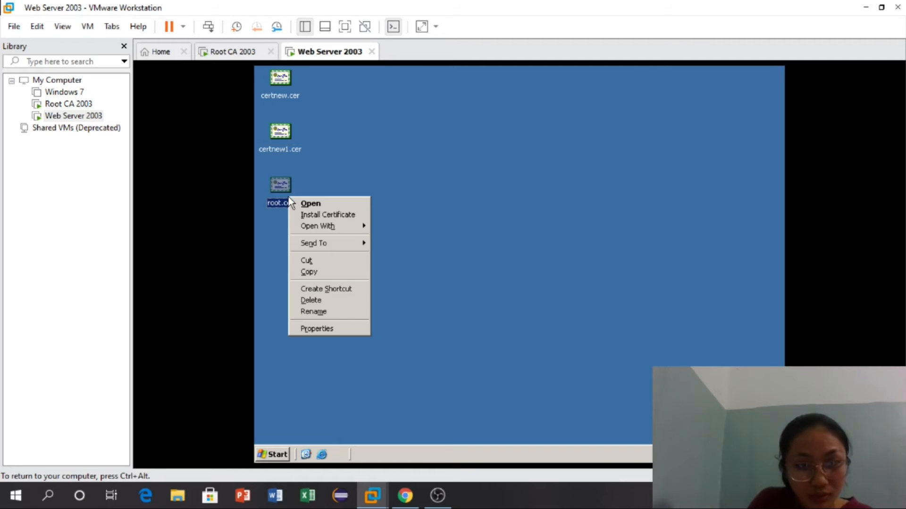
{"action": "left_click", "coordinate": [325, 213]}
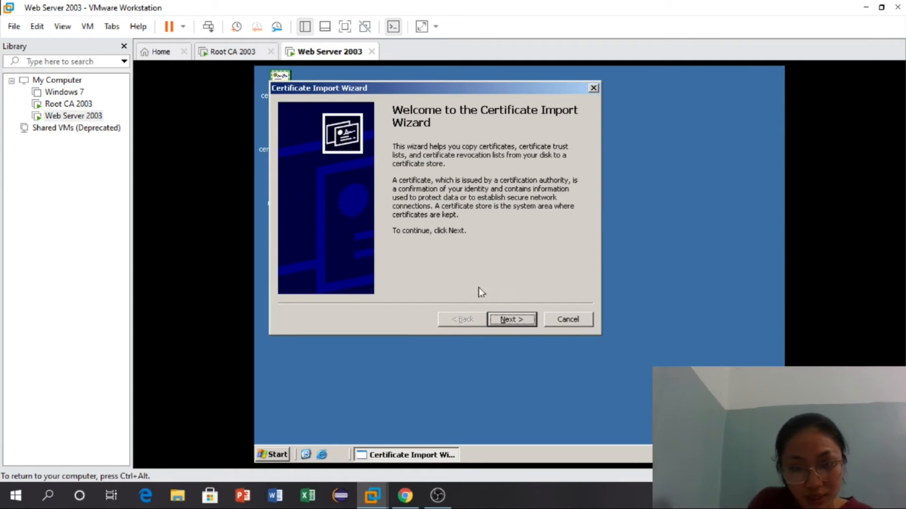
{"action": "left_click", "coordinate": [503, 321]}
{"action": "left_click", "coordinate": [503, 321]}
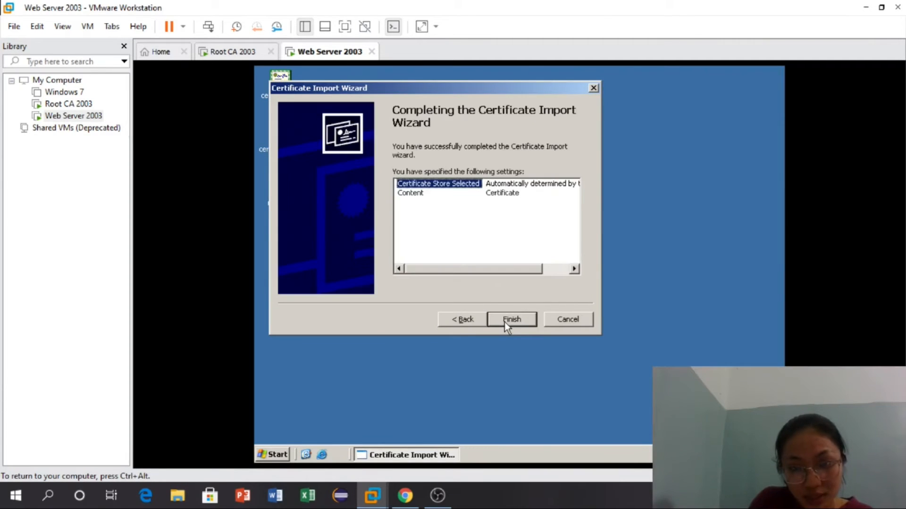
{"action": "left_click", "coordinate": [504, 321]}
{"action": "left_click", "coordinate": [523, 294]}
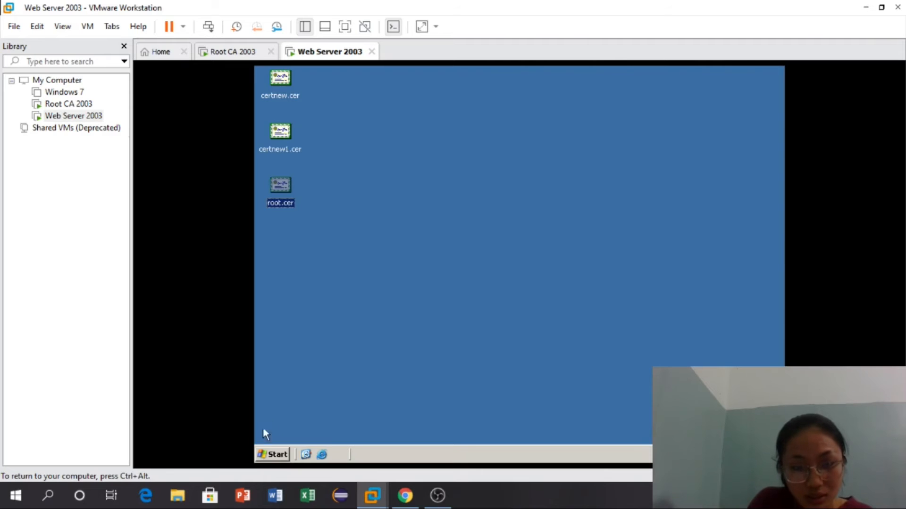
{"action": "left_click", "coordinate": [322, 455]}
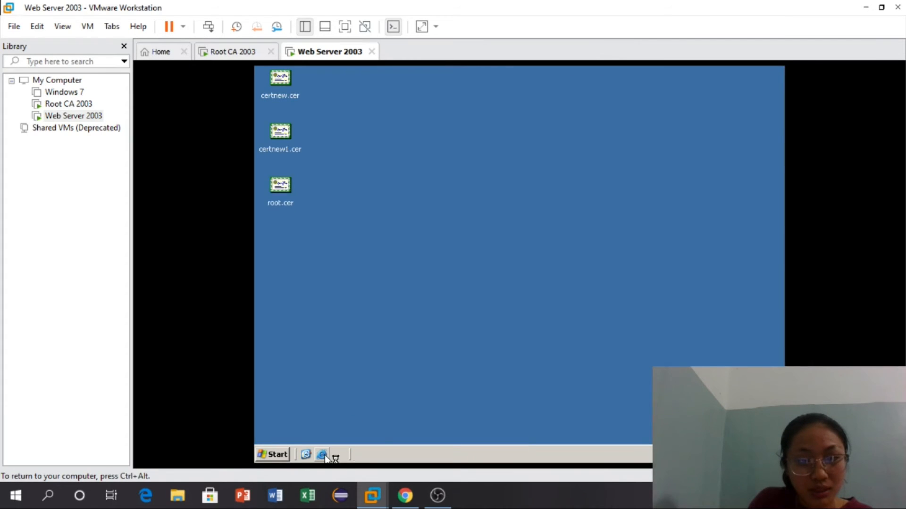
{"action": "left_click", "coordinate": [431, 119]}
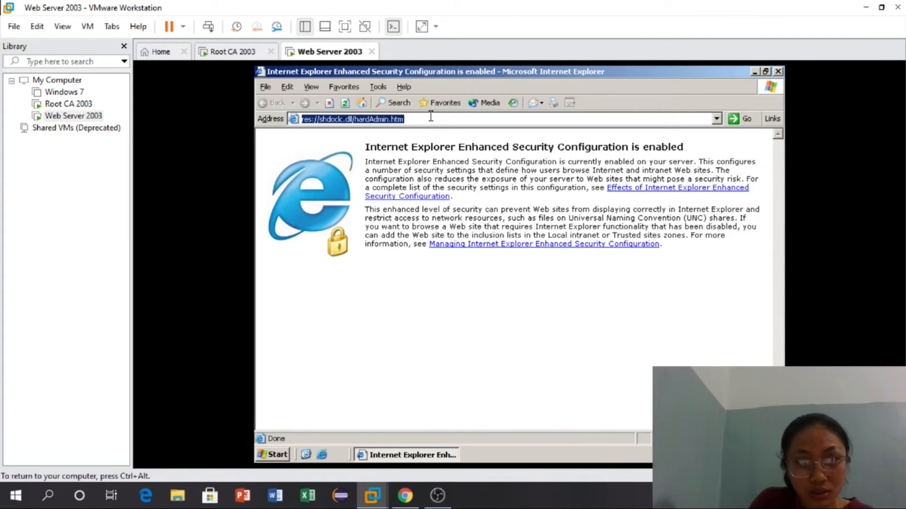
{"action": "key", "text": "BackSpace"}
{"action": "type", "text": "https"}
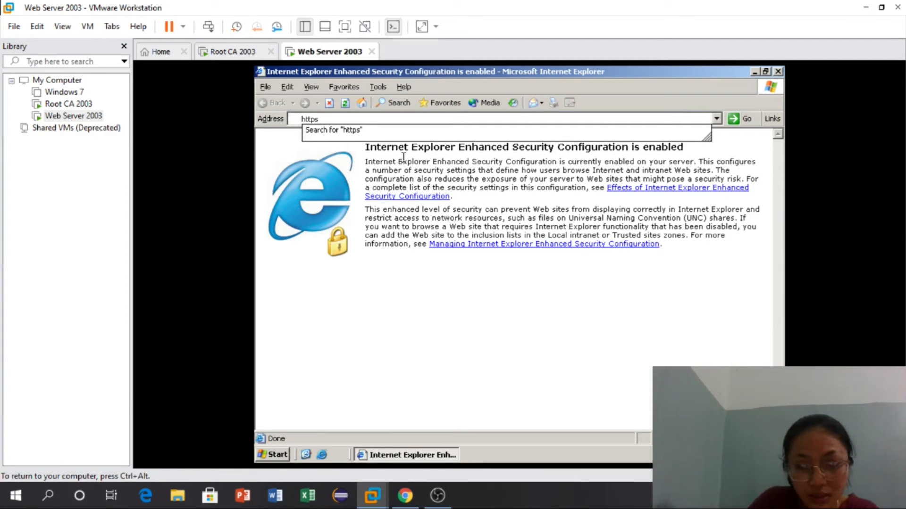
{"action": "type", "text": "://192.168"}
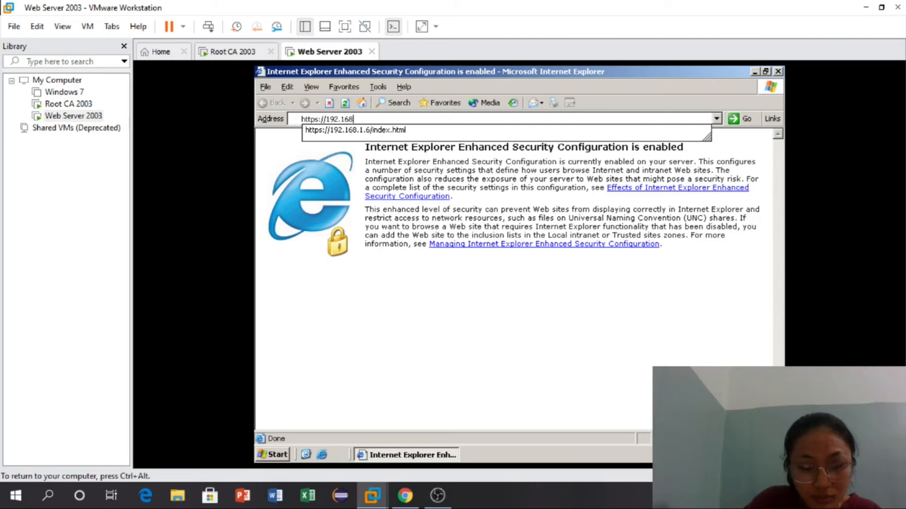
{"action": "type", "text": "."}
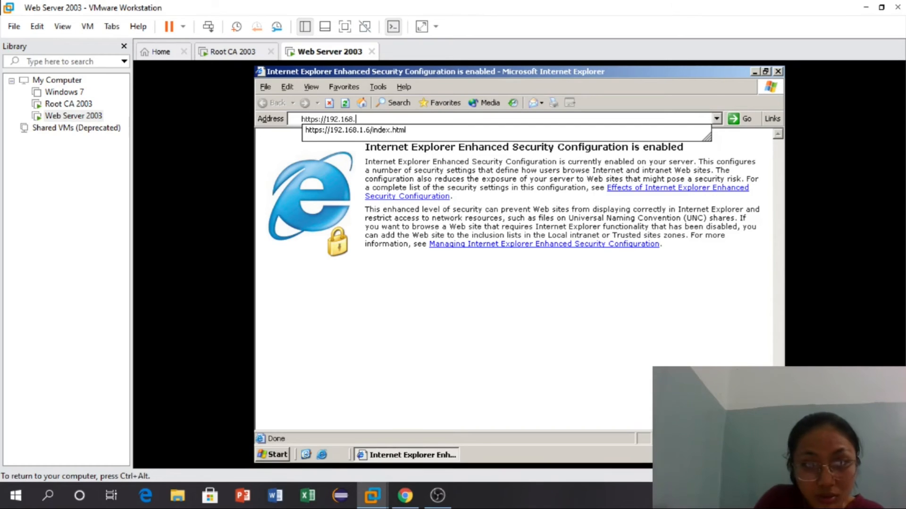
{"action": "left_click", "coordinate": [387, 132]}
{"action": "left_click", "coordinate": [540, 298]}
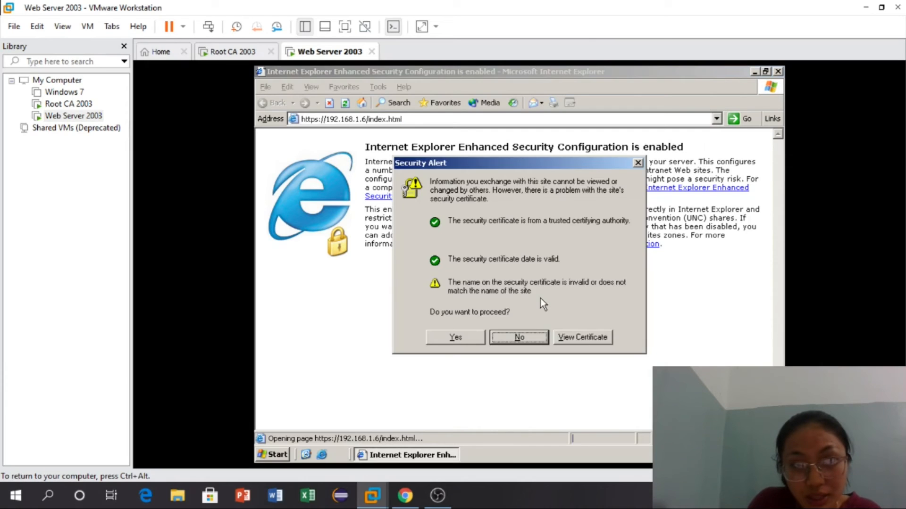
{"action": "left_click", "coordinate": [468, 337]}
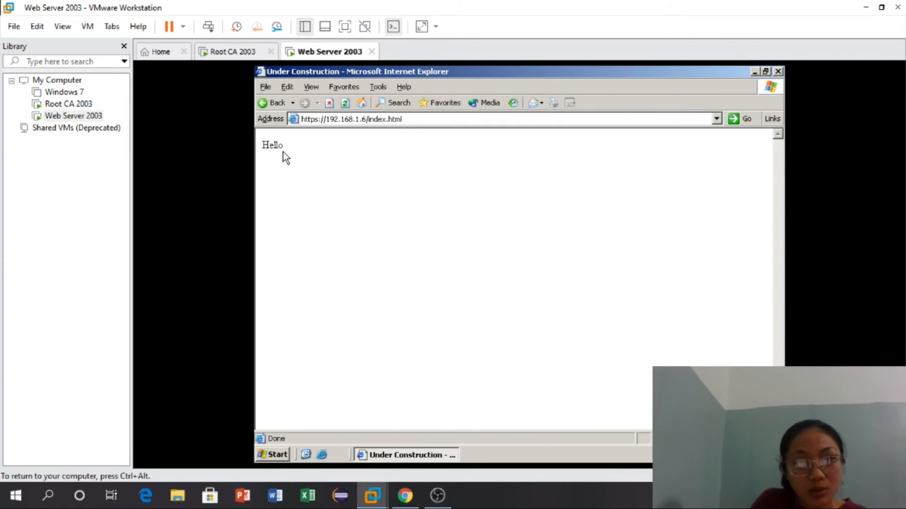
{"action": "left_click", "coordinate": [316, 119]}
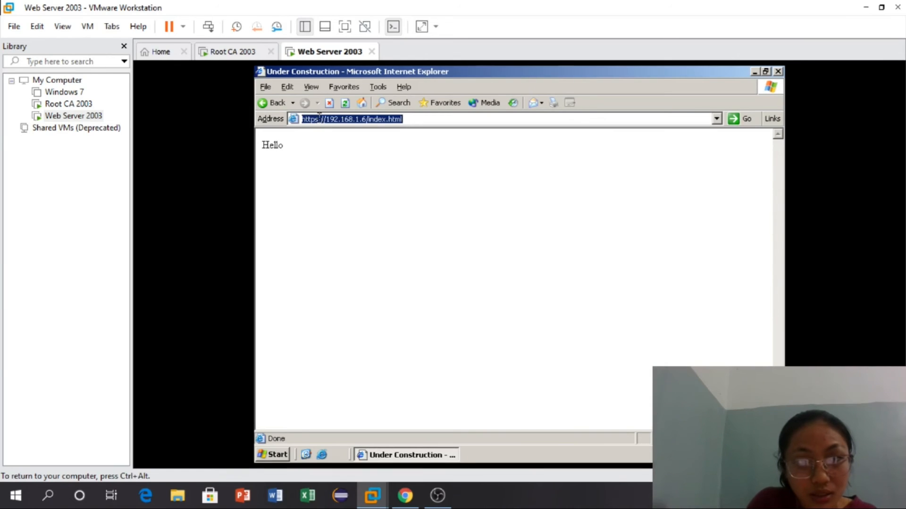
{"action": "left_click", "coordinate": [317, 119]}
{"action": "key", "text": "BackSpace"}
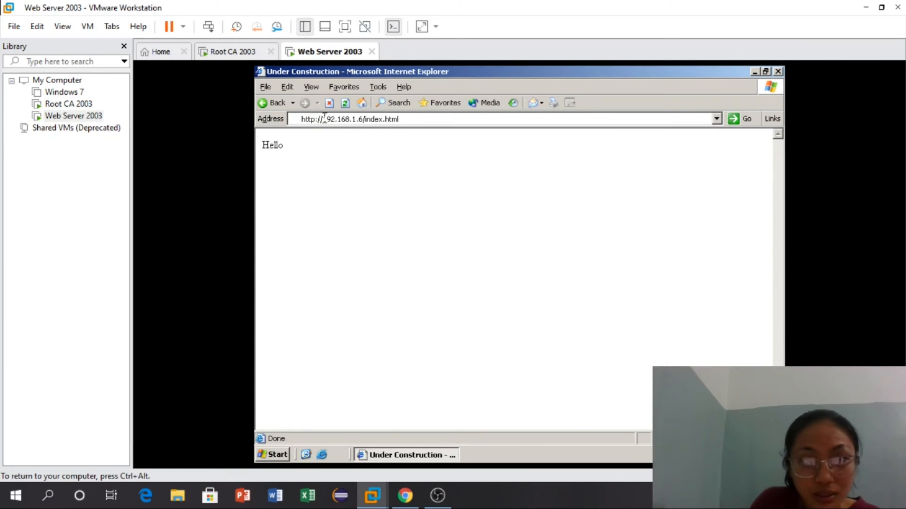
{"action": "key", "text": "Return"}
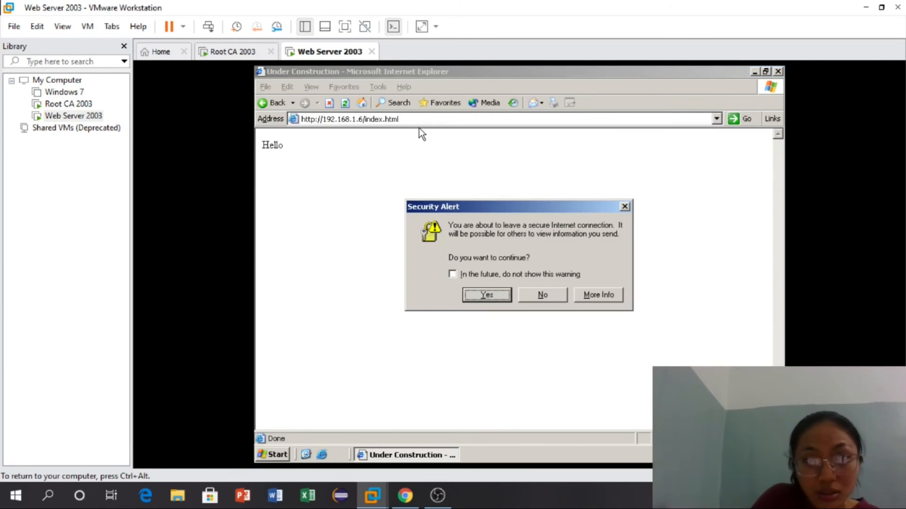
{"action": "left_click", "coordinate": [486, 304]}
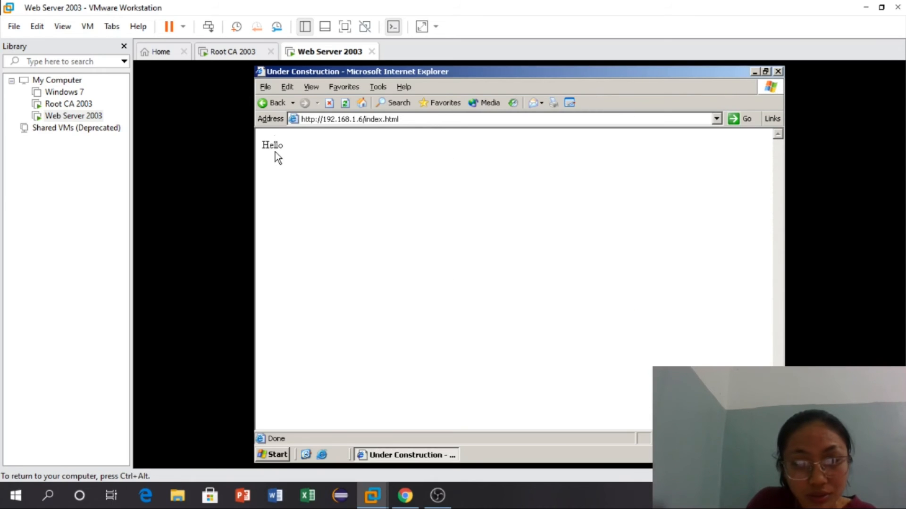
{"action": "left_click", "coordinate": [313, 119]}
{"action": "left_click", "coordinate": [313, 118]}
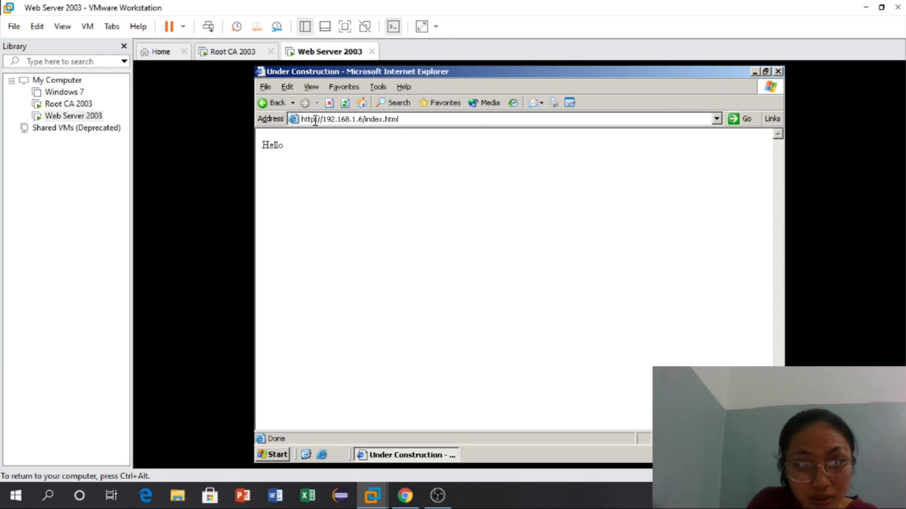
{"action": "type", "text": "s"}
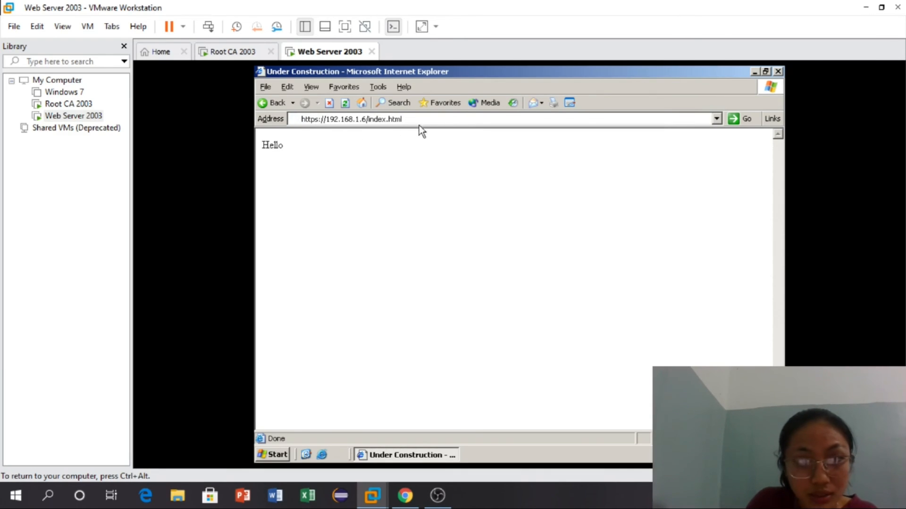
{"action": "key", "text": "Return"}
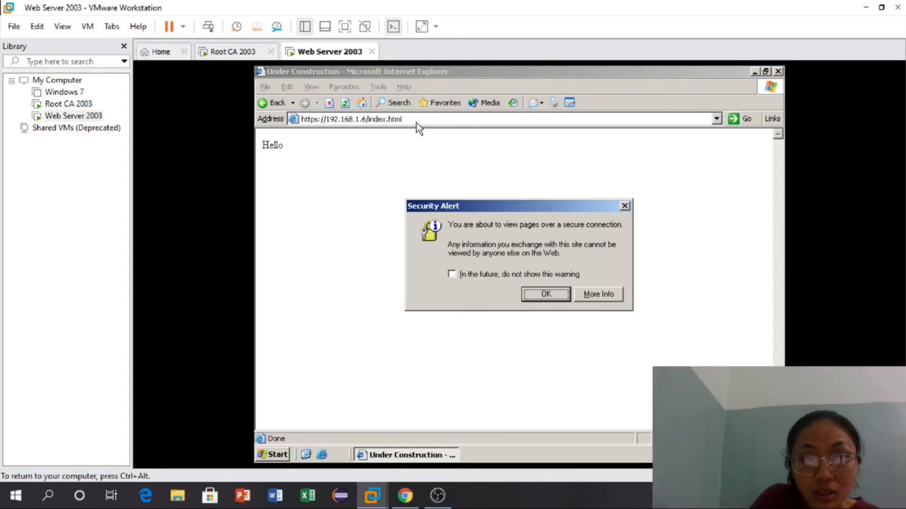
{"action": "left_click", "coordinate": [537, 294]}
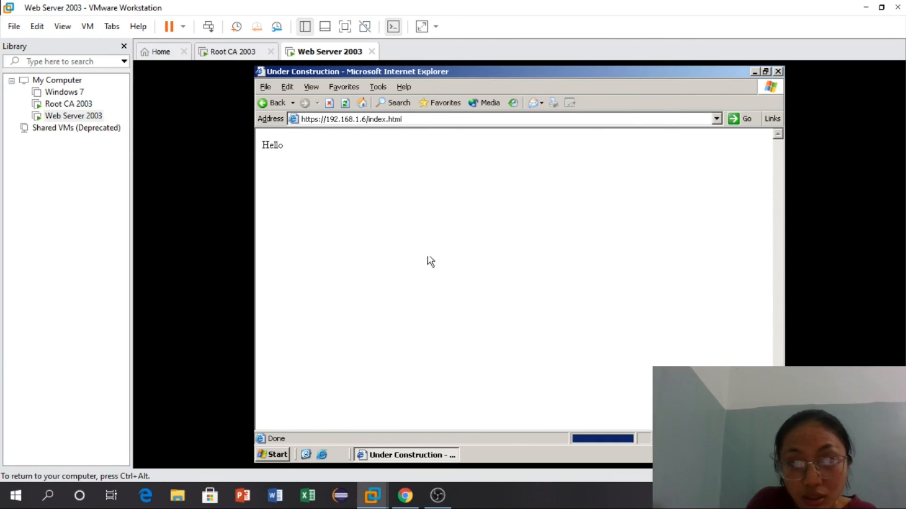